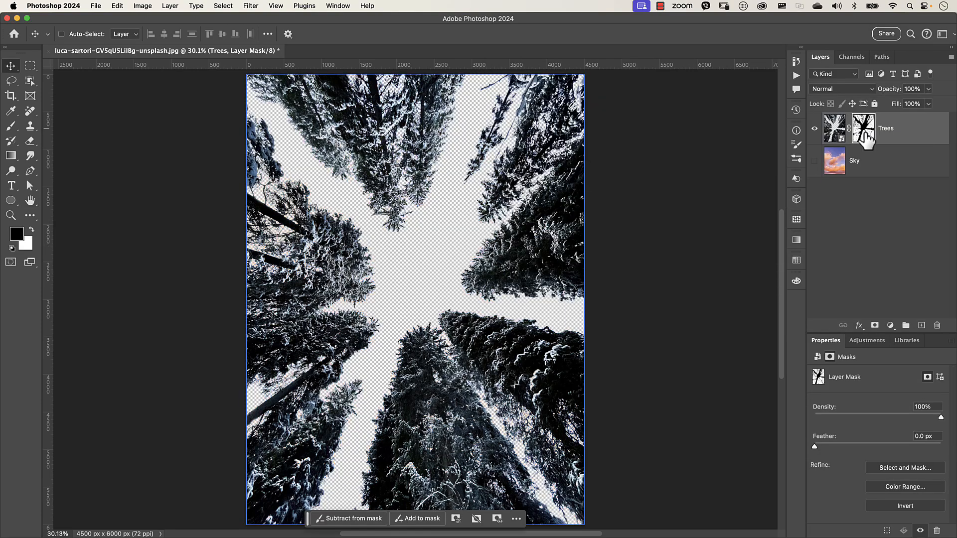
pyautogui.keyDown('alt'); pyautogui.click(864, 134); pyautogui.keyUp('alt')
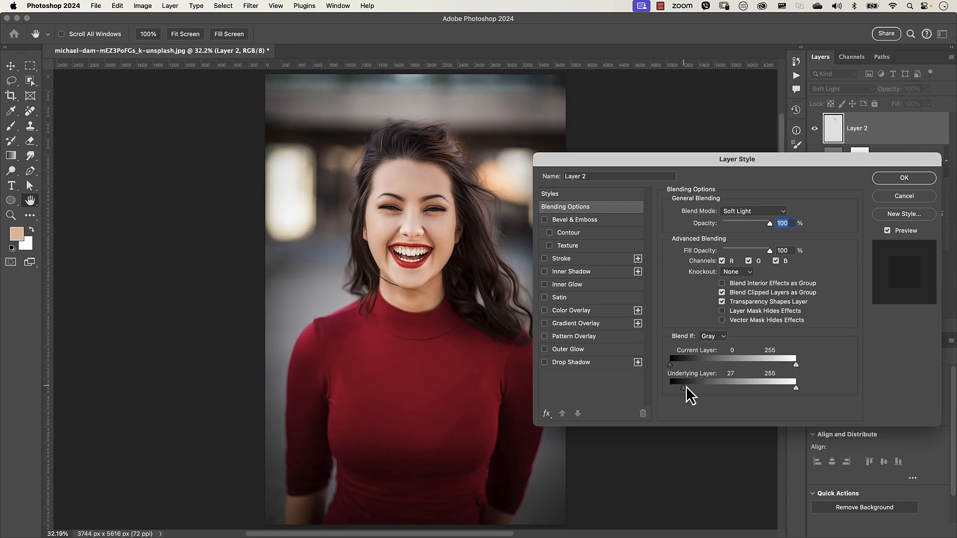
pyautogui.moveTo(681, 391); pyautogui.dragTo(690, 388)
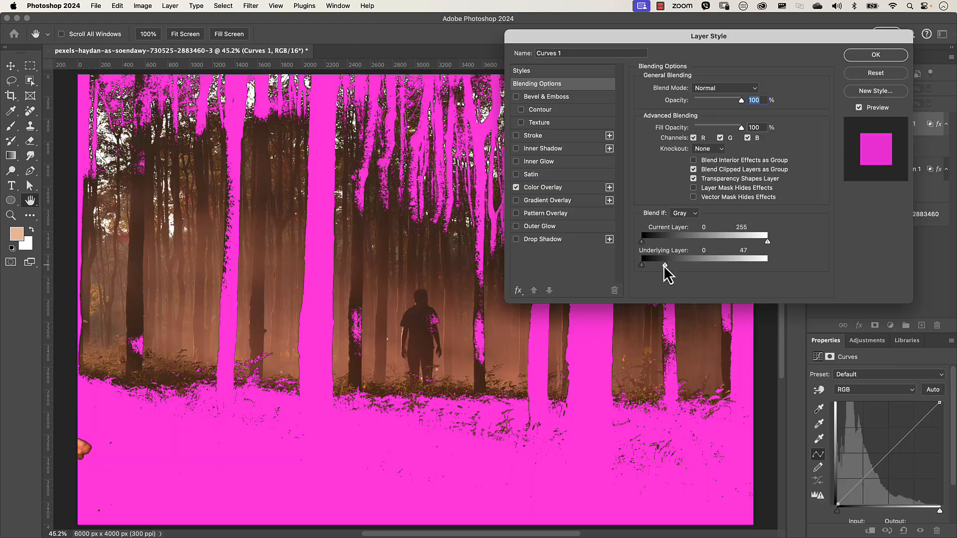
pyautogui.moveTo(662, 268)
pyautogui.mouseDown()
pyautogui.moveTo(655, 269)
pyautogui.moveTo(670, 266)
pyautogui.mouseUp()
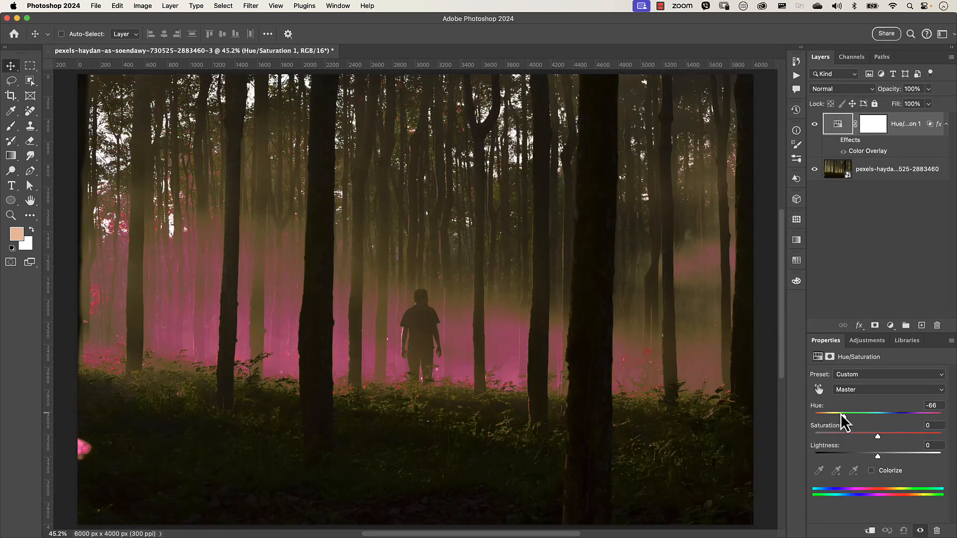
pyautogui.moveTo(839, 418); pyautogui.dragTo(880, 444)
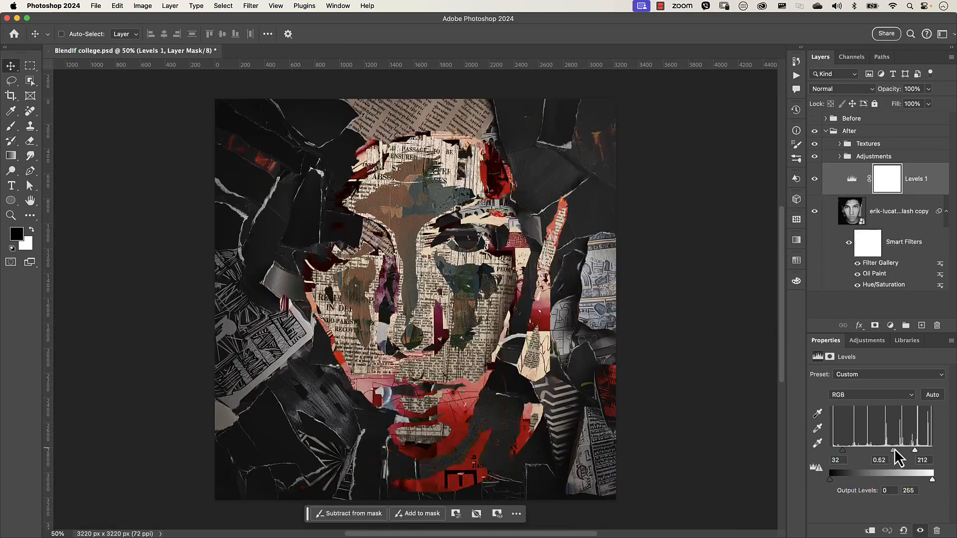
pyautogui.moveTo(894, 450); pyautogui.dragTo(846, 450)
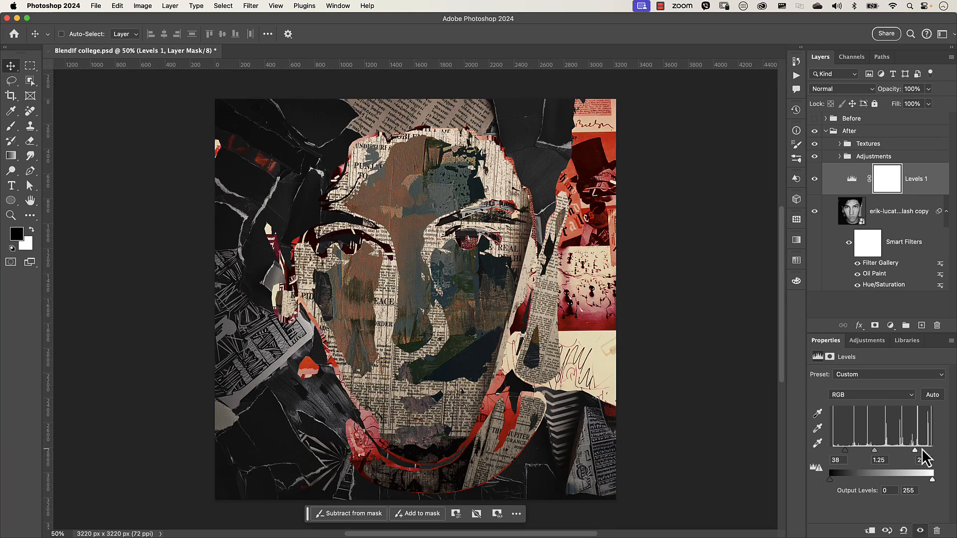
pyautogui.moveTo(915, 450)
pyautogui.mouseDown()
pyautogui.moveTo(907, 450)
pyautogui.moveTo(919, 450)
pyautogui.mouseUp()
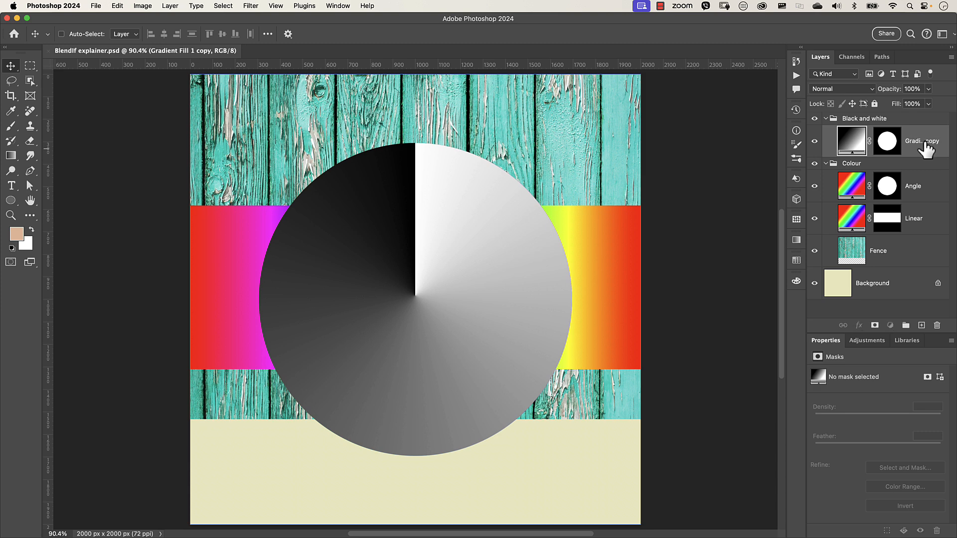
pyautogui.doubleClick(920, 141)
pyautogui.press('Escape')
pyautogui.doubleClick(928, 154)
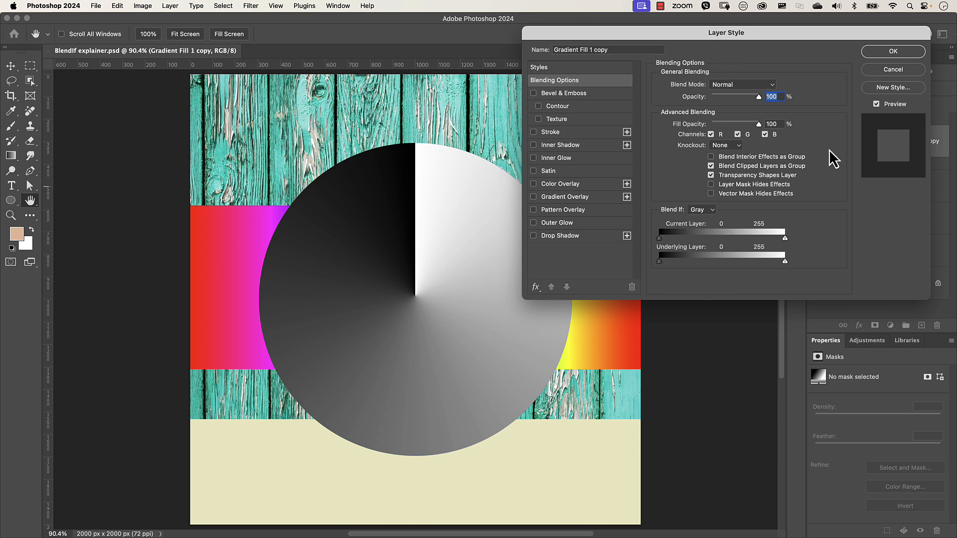
pyautogui.click(892, 70)
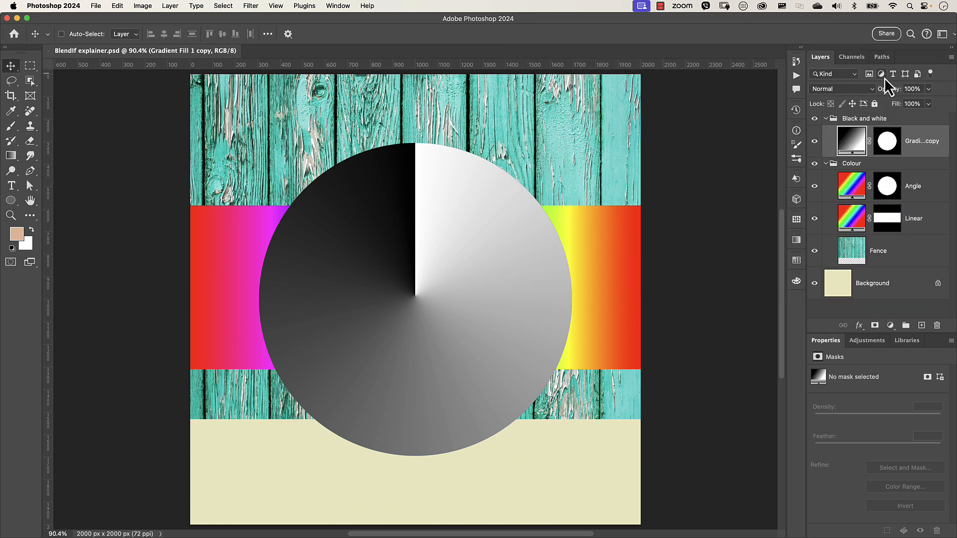
# - Open Blending Options for the Gradient Fill 1 copy layer and switch Blend If to Blue, then back to Gray
pyautogui.click(858, 326)
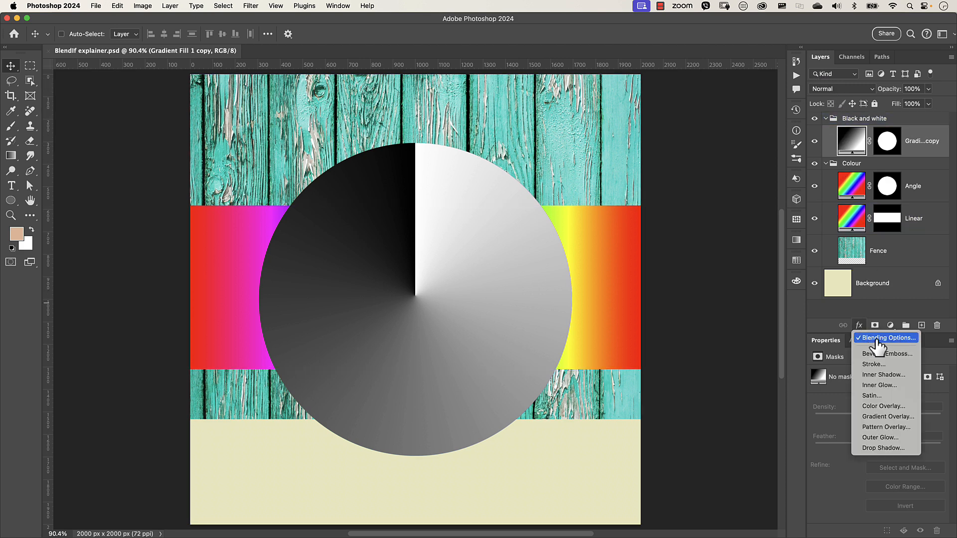
pyautogui.click(877, 344)
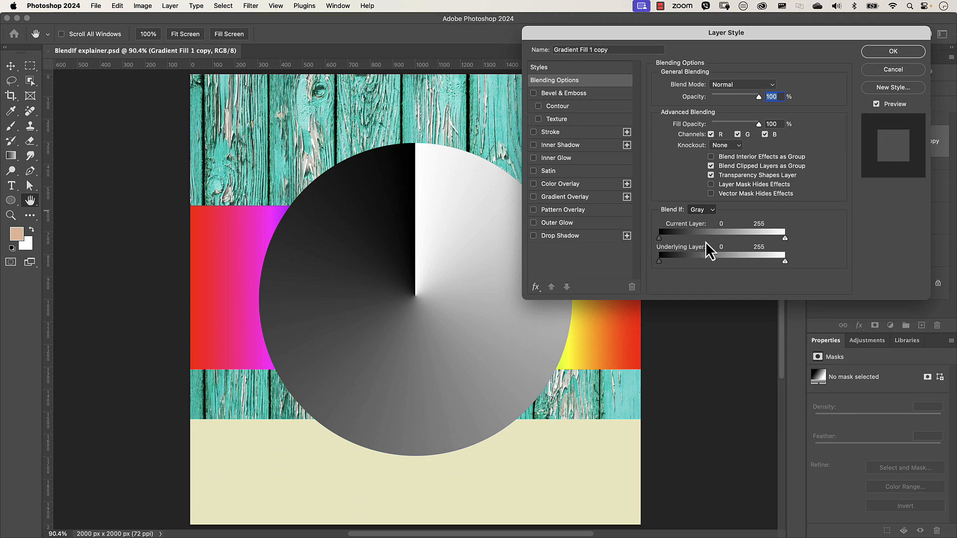
pyautogui.click(701, 210)
pyautogui.click(702, 239)
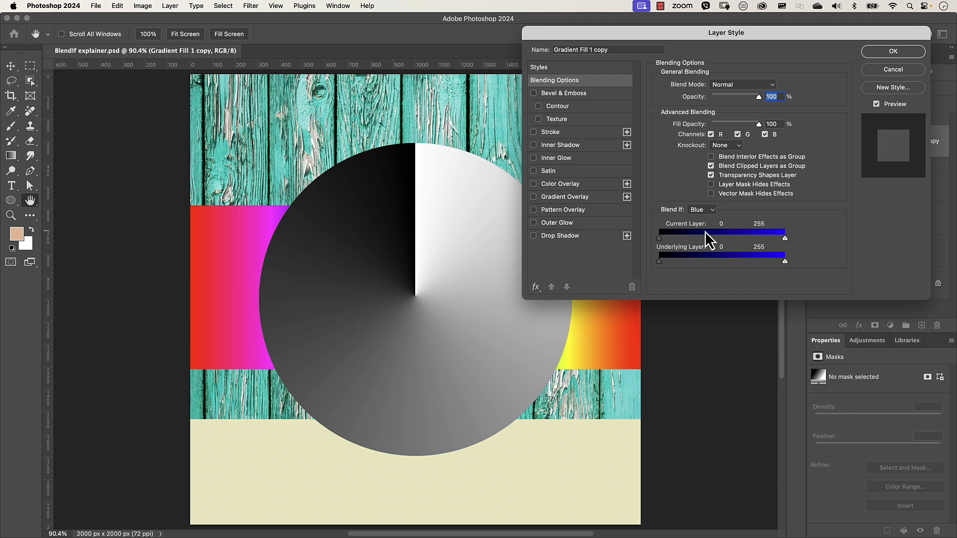
pyautogui.click(710, 210)
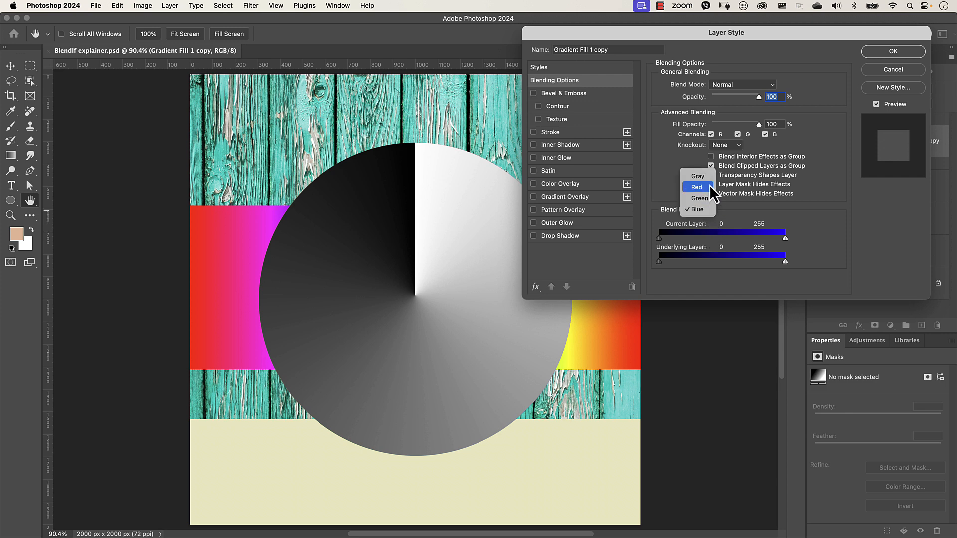
pyautogui.click(698, 176)
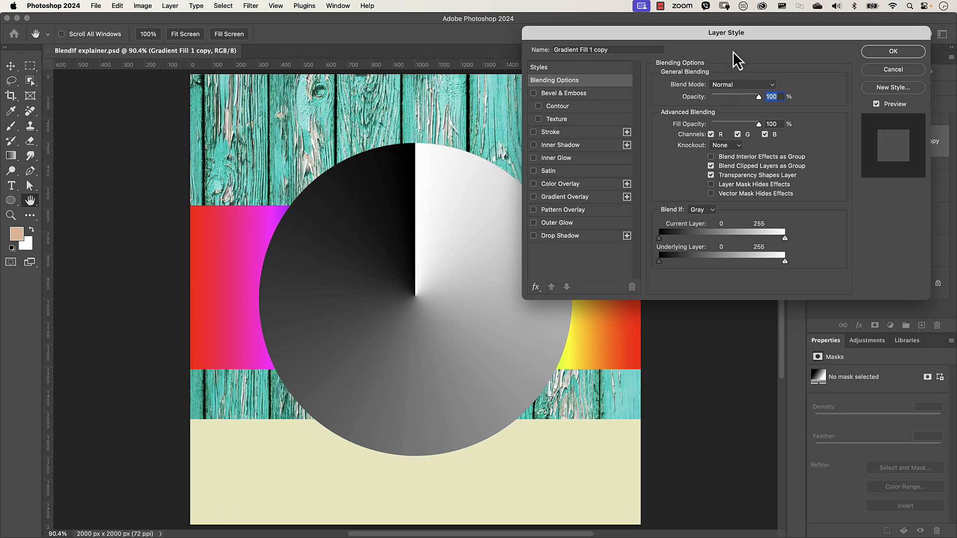
# - Set the Current Layer Blend If black slider to 38 and white slider to 203
pyautogui.moveTo(734, 39); pyautogui.dragTo(626, 30)
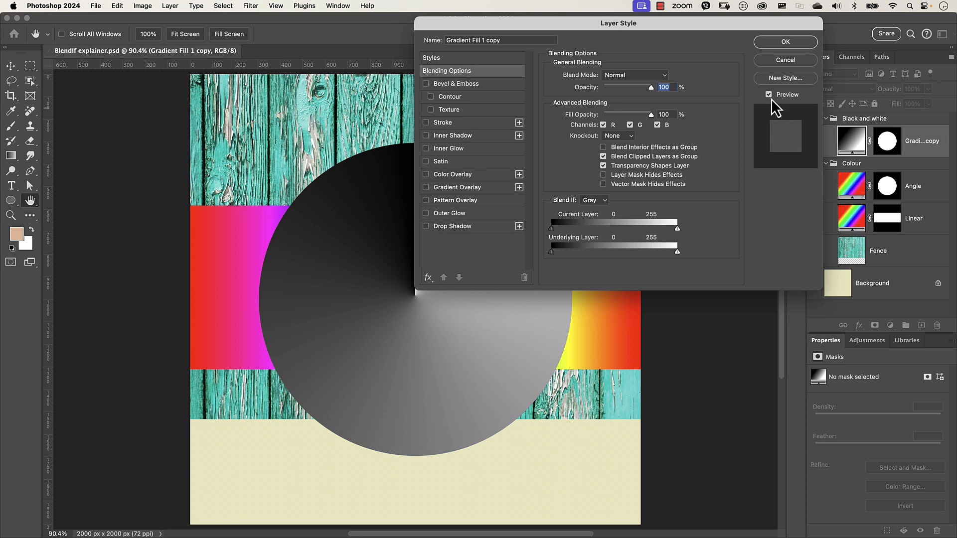
pyautogui.moveTo(742, 29); pyautogui.dragTo(707, 28)
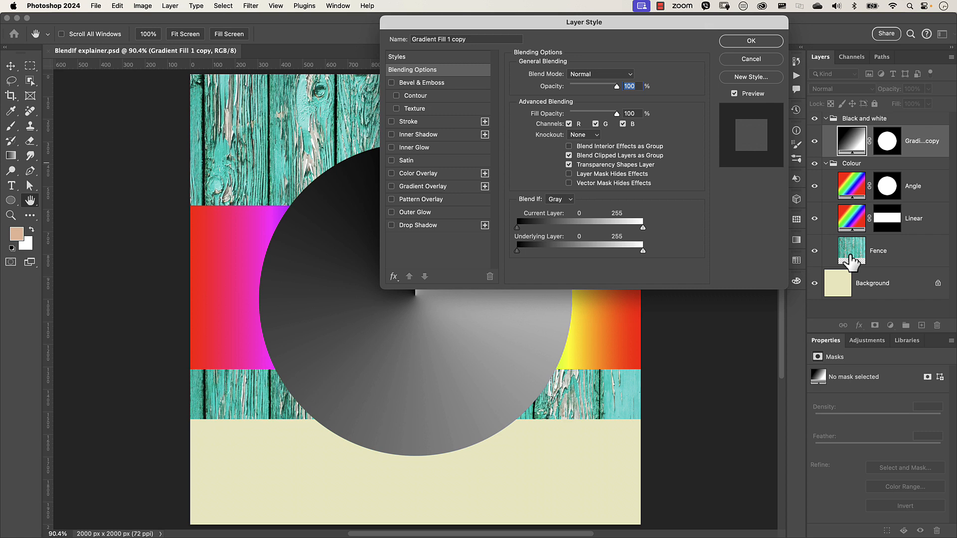
pyautogui.moveTo(668, 22); pyautogui.dragTo(770, 22)
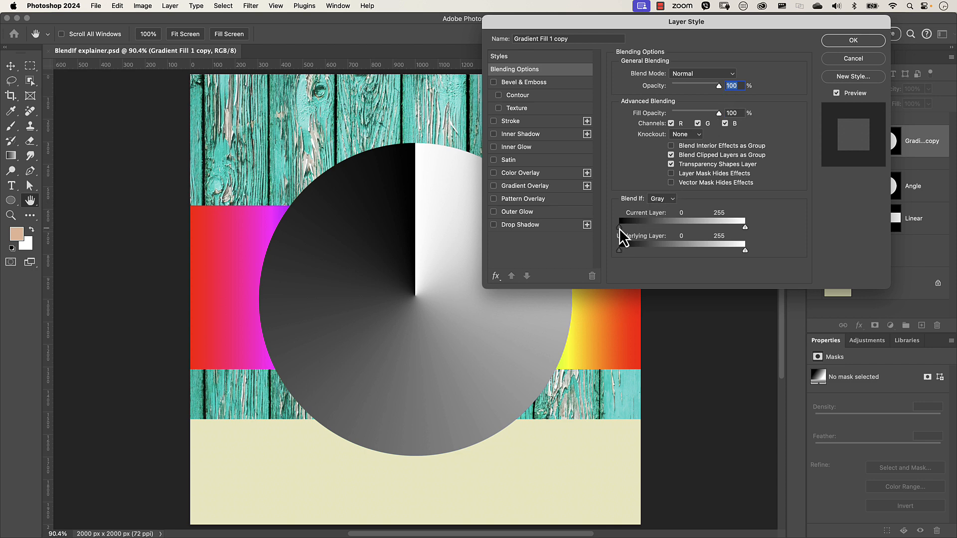
pyautogui.moveTo(620, 228); pyautogui.dragTo(638, 228)
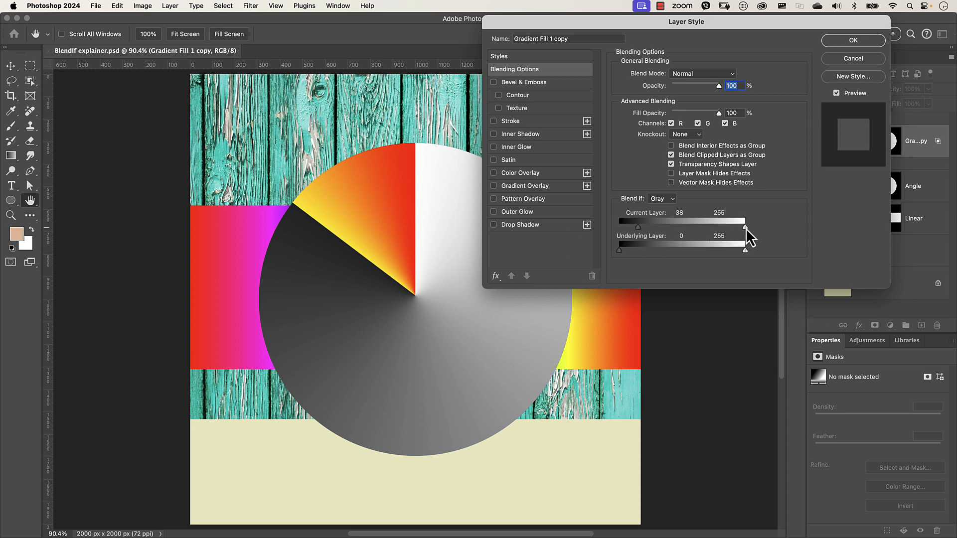
pyautogui.moveTo(746, 229); pyautogui.dragTo(719, 228)
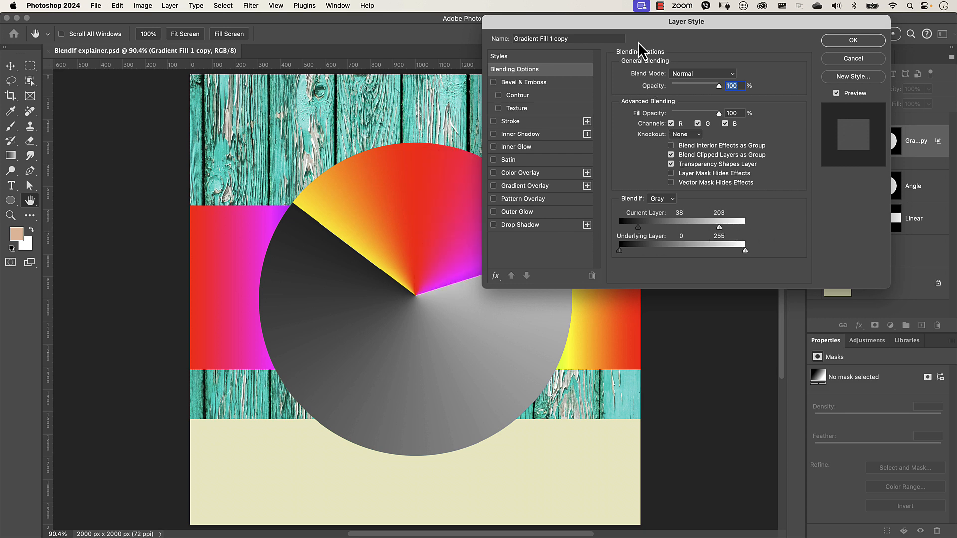
# - Reset the Current Layer Blend If sliders to 0 and 255
pyautogui.moveTo(639, 42); pyautogui.dragTo(691, 40)
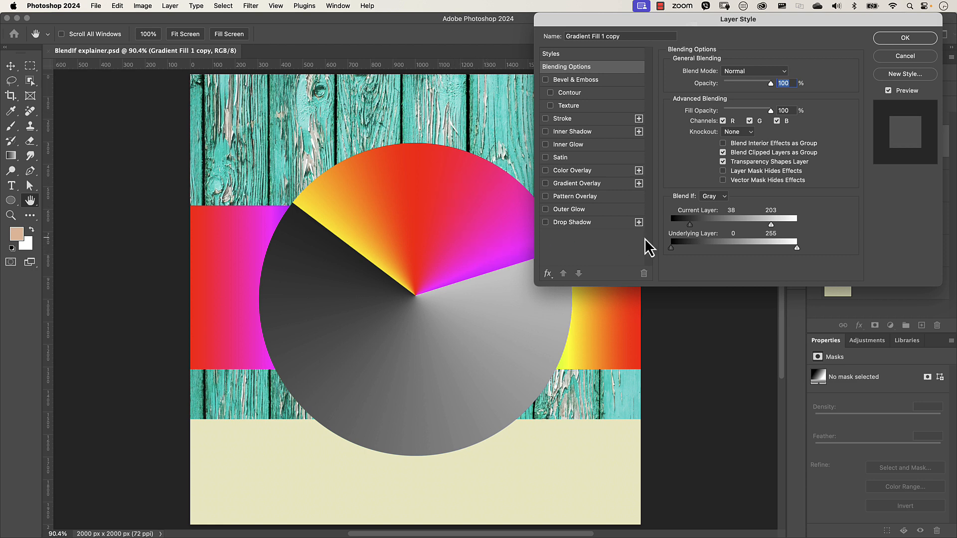
pyautogui.moveTo(685, 226); pyautogui.dragTo(668, 225)
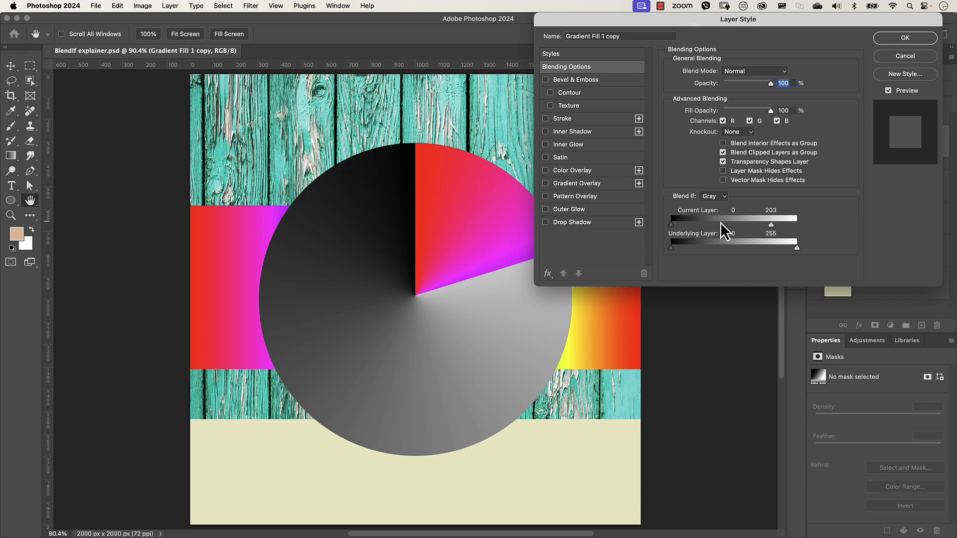
pyautogui.moveTo(772, 227); pyautogui.dragTo(803, 239)
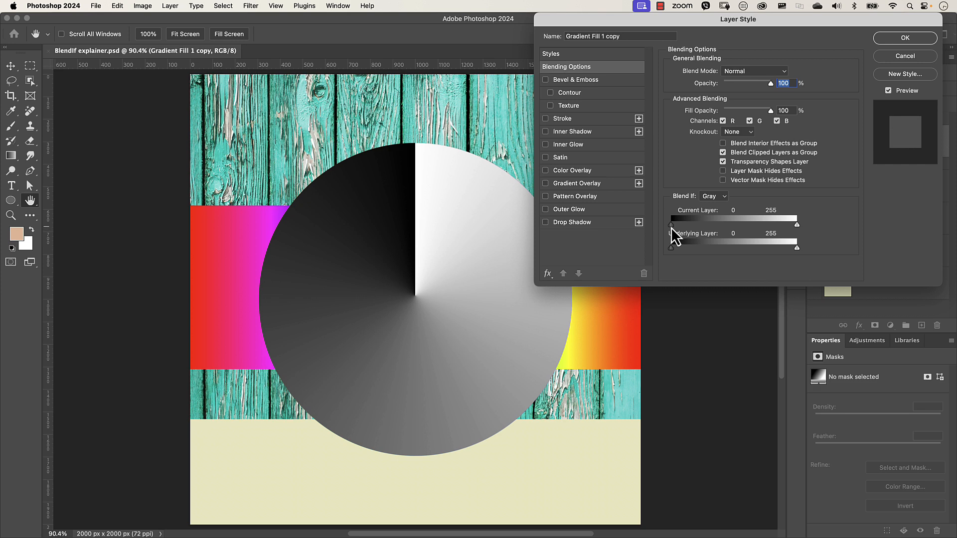
# - Set the Current Layer Blend If black slider to 34 and white slider to 215
pyautogui.moveTo(671, 227); pyautogui.dragTo(689, 228)
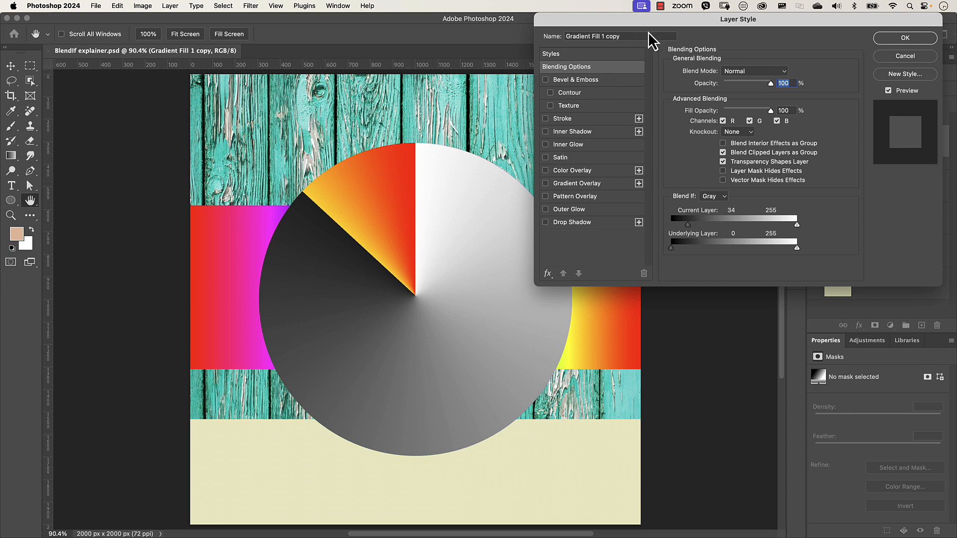
pyautogui.moveTo(654, 26); pyautogui.dragTo(522, 44)
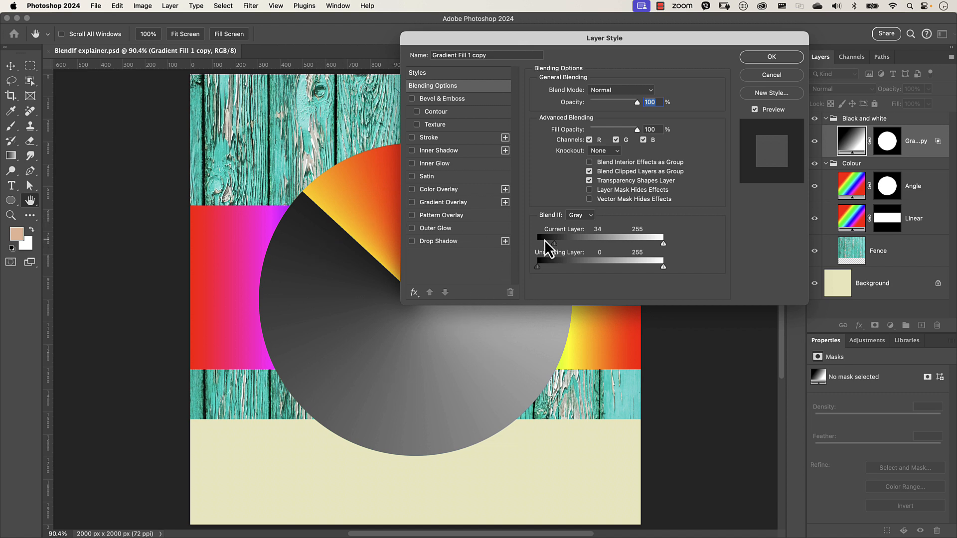
pyautogui.moveTo(621, 45); pyautogui.dragTo(749, 27)
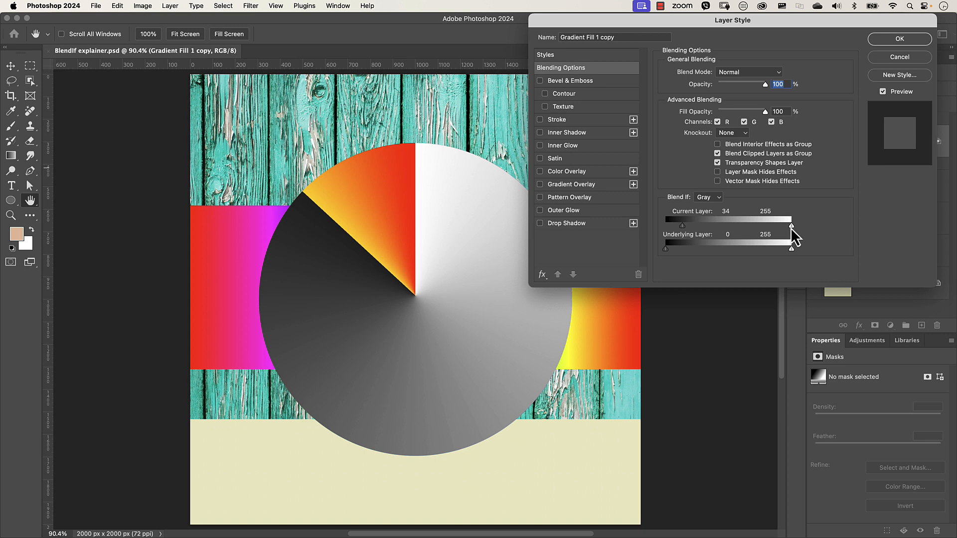
pyautogui.moveTo(792, 228); pyautogui.dragTo(772, 227)
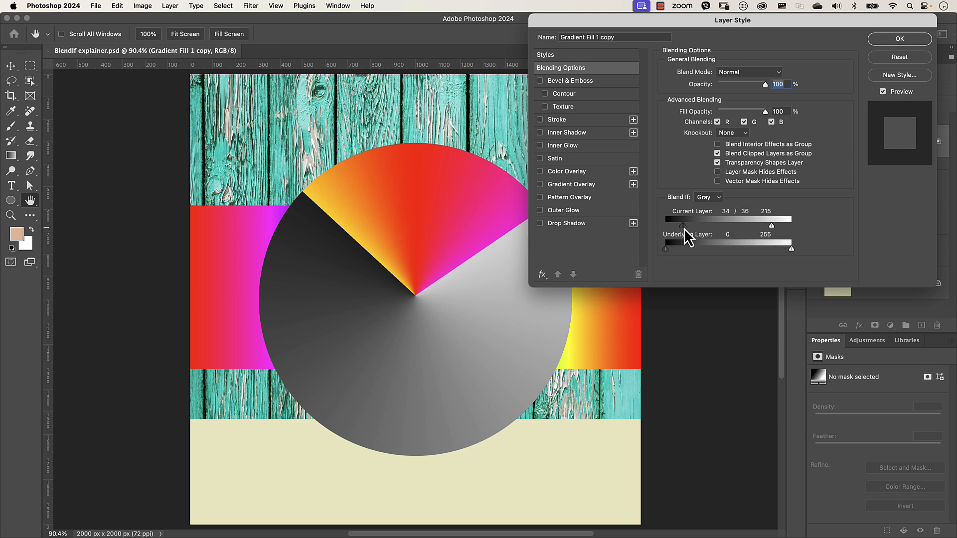
# - Split the Current Layer black slider to 34/76 and the white slider to 160/215
pyautogui.moveTo(684, 228); pyautogui.dragTo(703, 230)
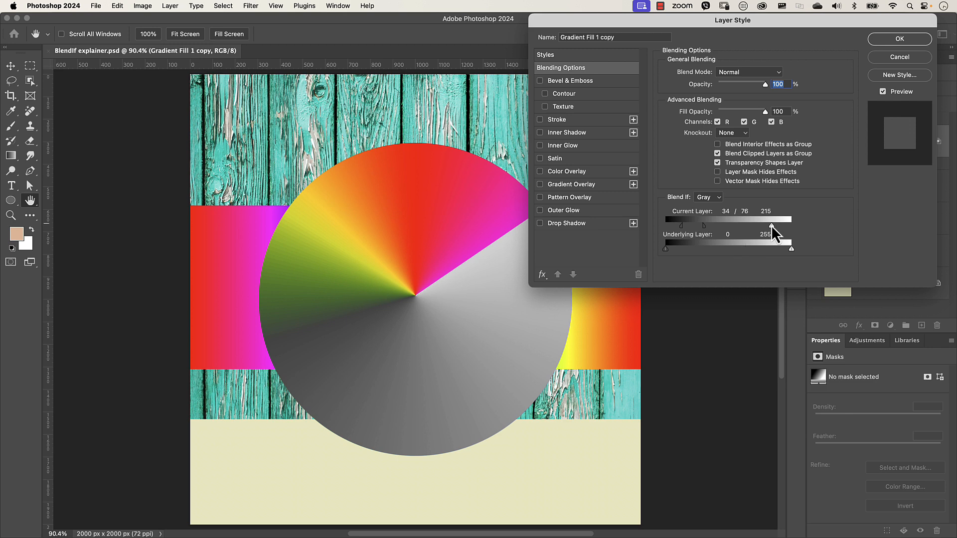
pyautogui.press('alt')
pyautogui.moveTo(770, 226); pyautogui.dragTo(746, 227)
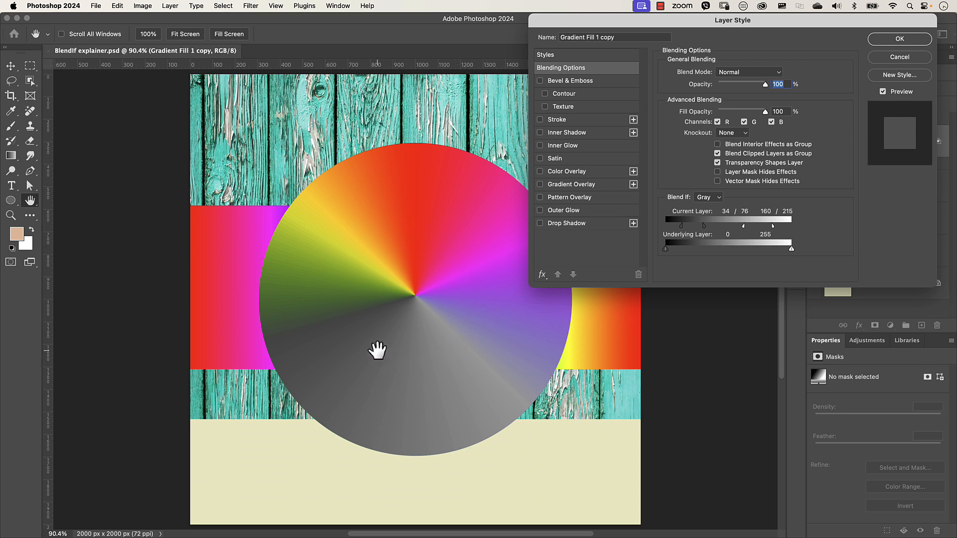
# - Rejoin the split Current Layer sliders and return them to 0 and 255
pyautogui.moveTo(703, 225); pyautogui.dragTo(680, 228)
pyautogui.moveTo(743, 226); pyautogui.dragTo(824, 228)
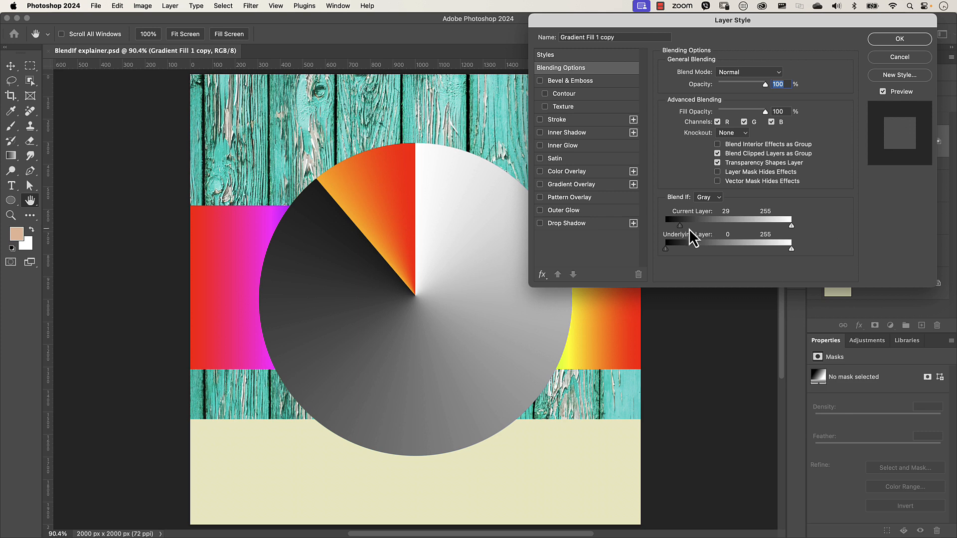
pyautogui.moveTo(680, 227); pyautogui.dragTo(657, 227)
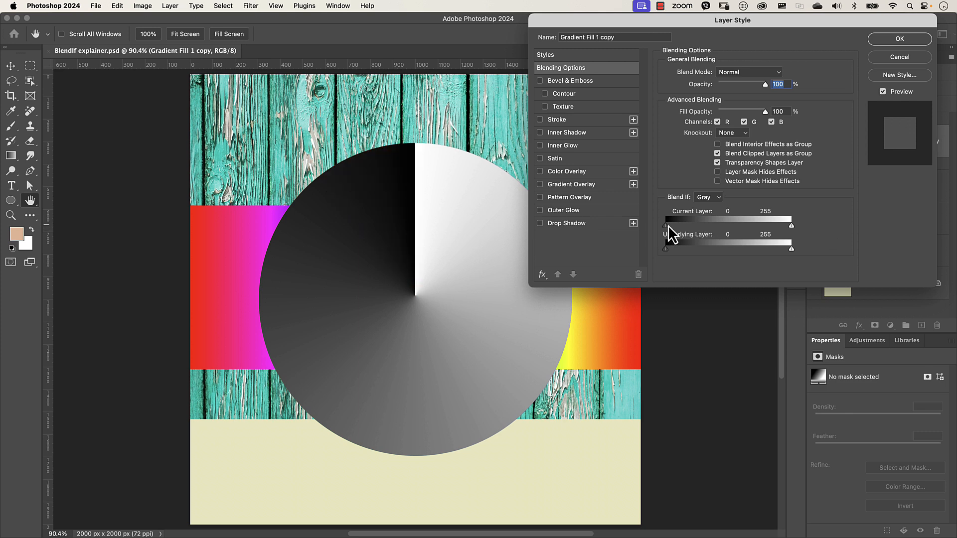
# - Move the Current Layer Blend If sliders to 25 and 201, then cancel the Layer Style dialog
pyautogui.moveTo(666, 228); pyautogui.dragTo(716, 226)
pyautogui.moveTo(790, 227); pyautogui.dragTo(759, 227)
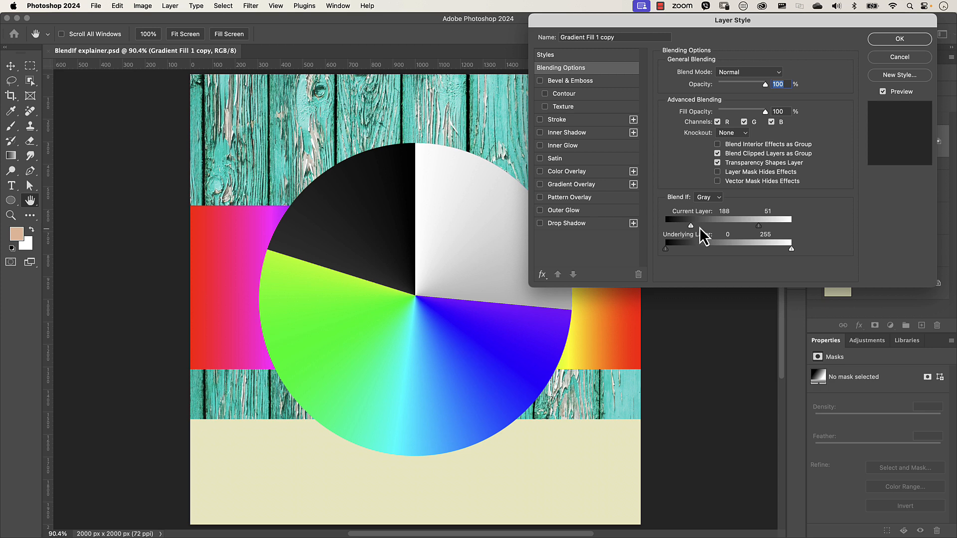
pyautogui.moveTo(758, 226)
pyautogui.mouseDown()
pyautogui.moveTo(680, 230)
pyautogui.moveTo(765, 229)
pyautogui.mouseUp()
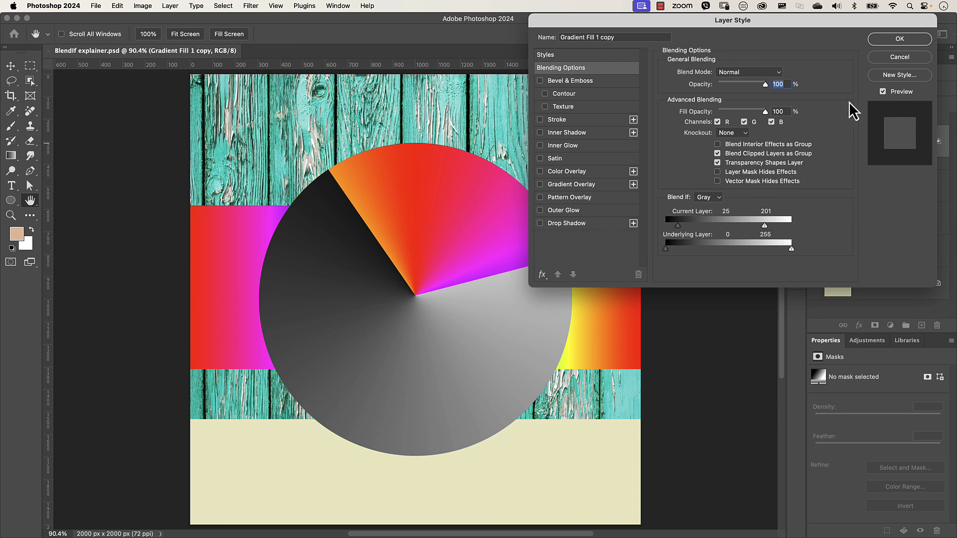
pyautogui.click(892, 55)
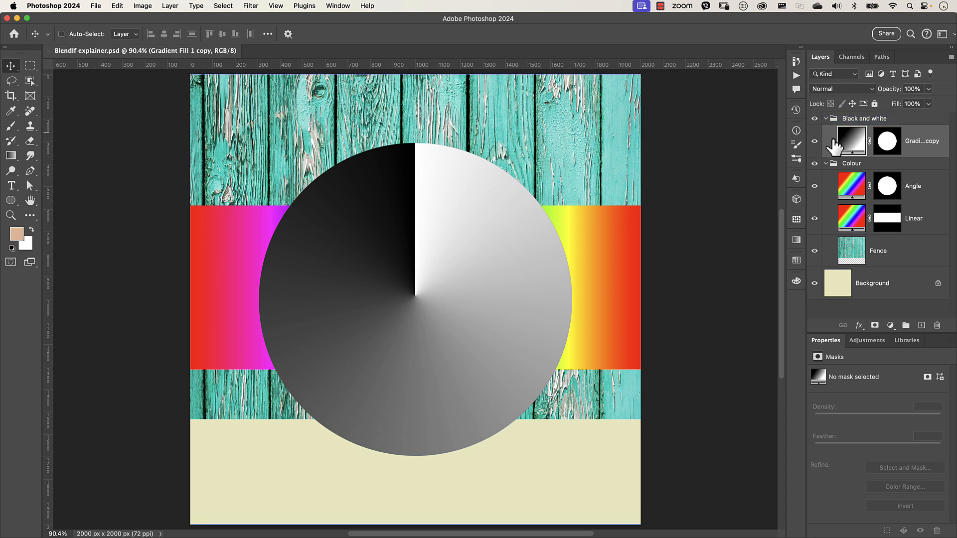
# - Hide the Gradient Fill 1 copy layer and select the Angle layer
pyautogui.click(816, 143)
pyautogui.click(854, 189)
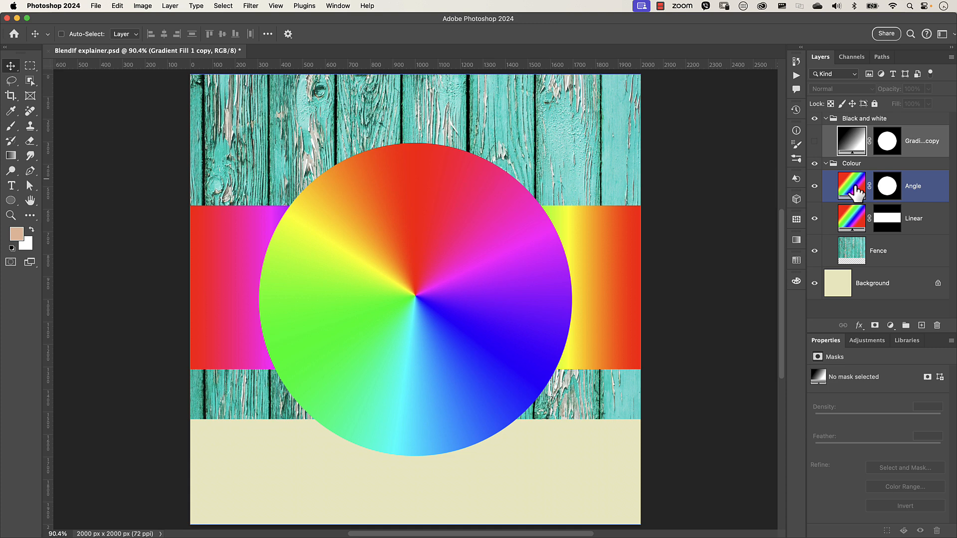
# - Open the Angle layer's blending options and set the Underlying Layer Blend If sliders to 84 and 185
pyautogui.doubleClick(936, 191)
pyautogui.moveTo(747, 21); pyautogui.dragTo(755, 57)
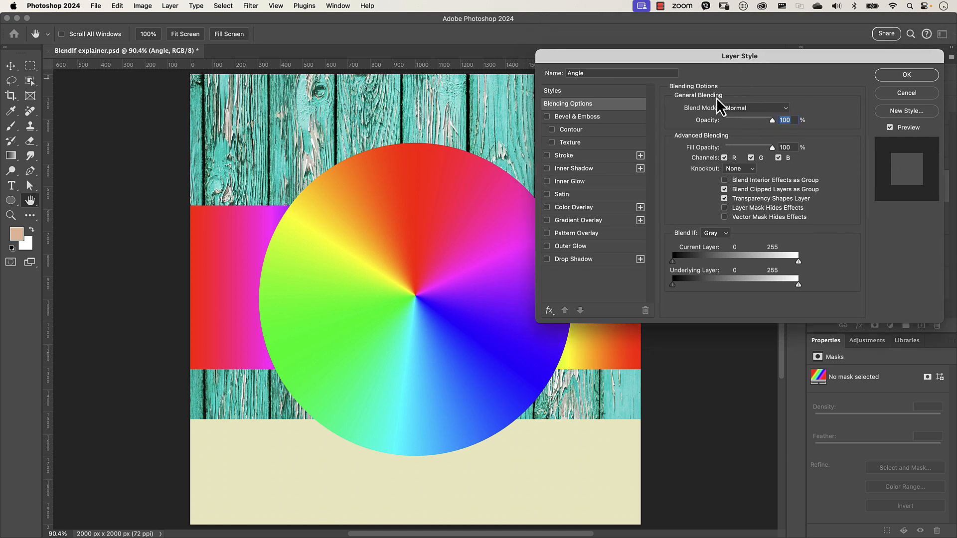
pyautogui.moveTo(685, 57); pyautogui.dragTo(553, 18)
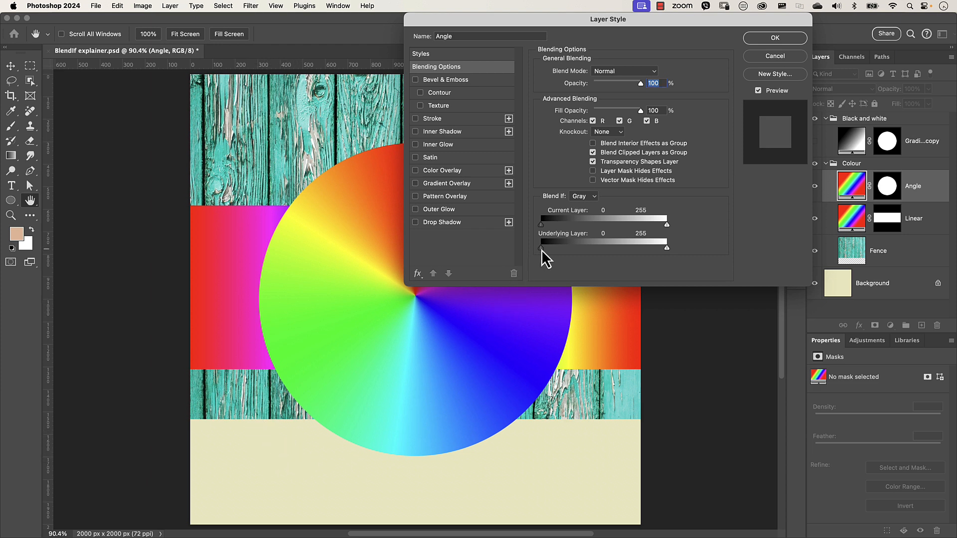
pyautogui.moveTo(541, 249); pyautogui.dragTo(582, 250)
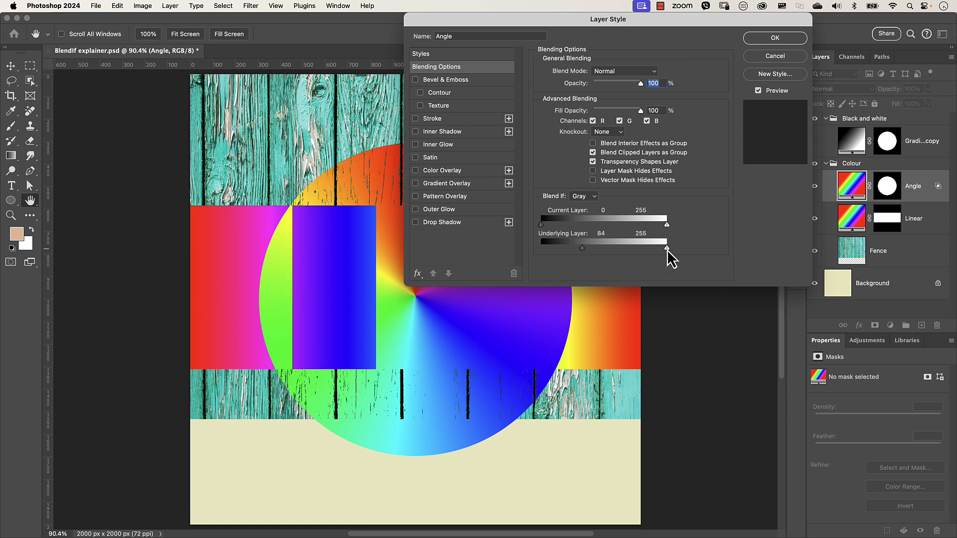
pyautogui.moveTo(667, 248); pyautogui.dragTo(639, 248)
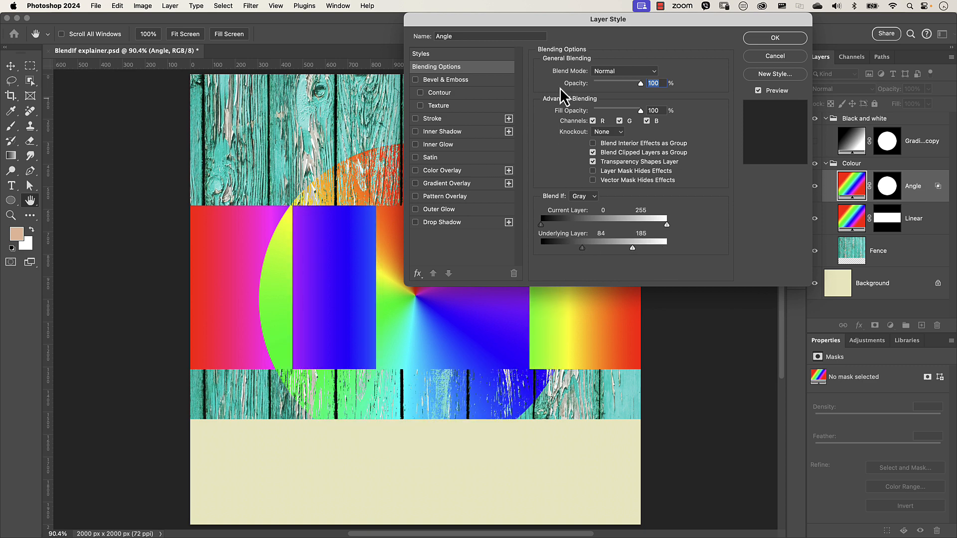
# - Return the Underlying Layer Blend If sliders of the Angle layer to about 0 and 255
pyautogui.moveTo(573, 22); pyautogui.dragTo(706, 24)
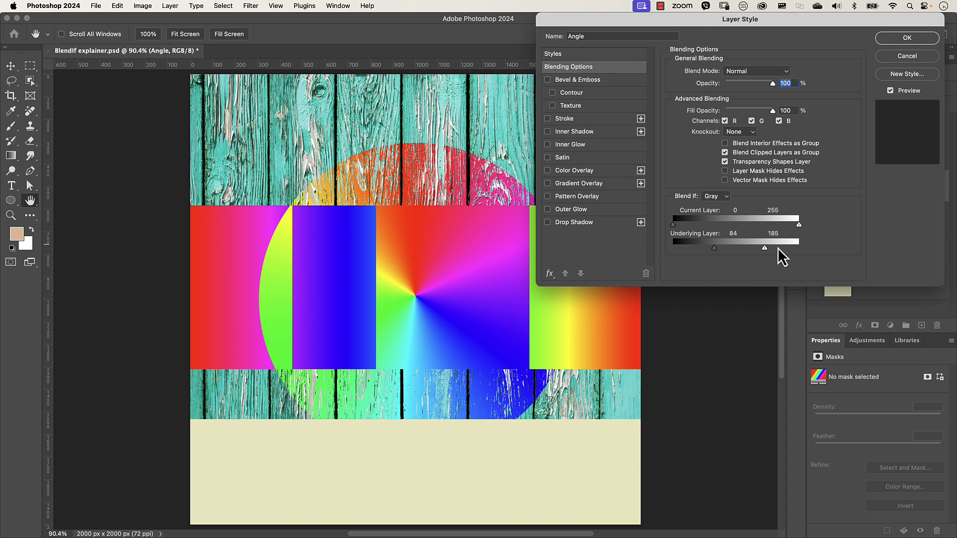
pyautogui.moveTo(733, 20); pyautogui.dragTo(603, 31)
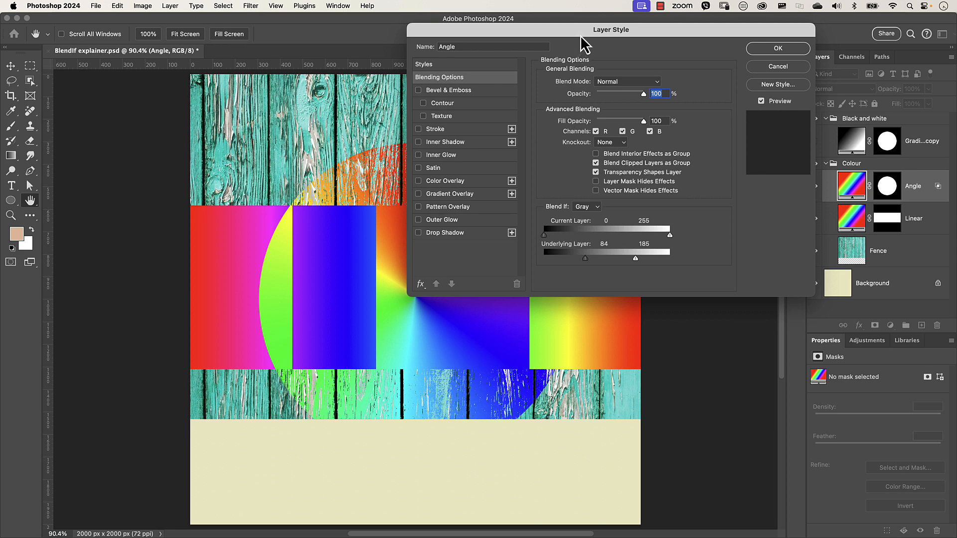
pyautogui.moveTo(582, 36); pyautogui.dragTo(706, 34)
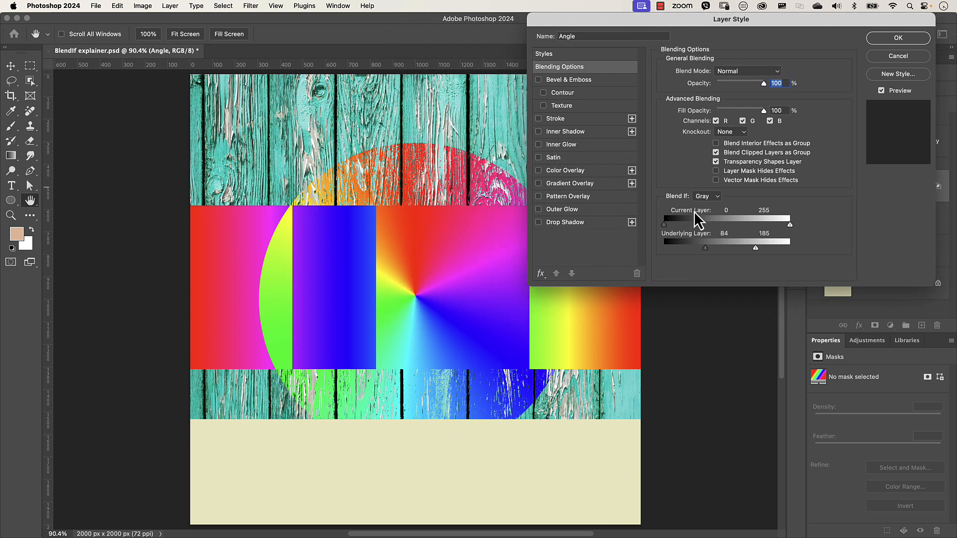
pyautogui.moveTo(704, 249); pyautogui.dragTo(663, 251)
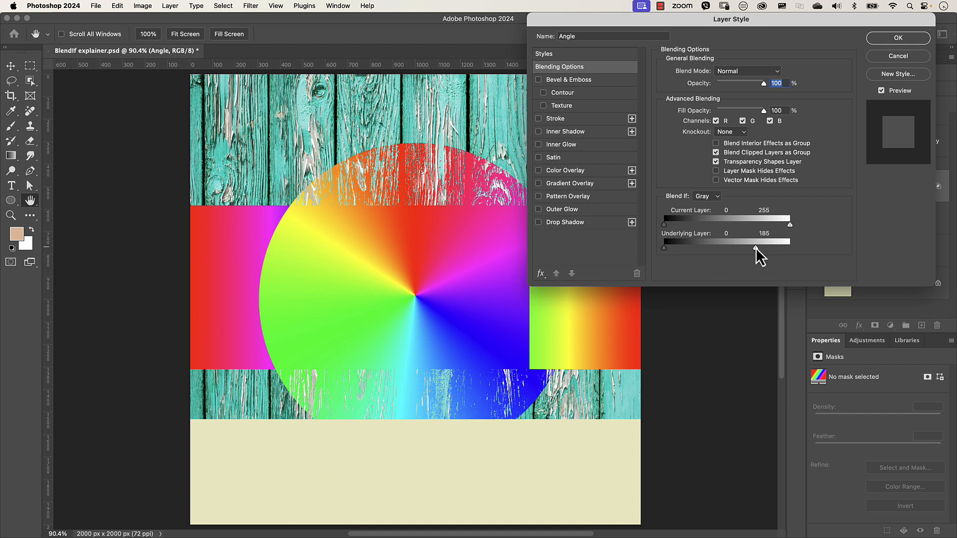
pyautogui.moveTo(756, 248); pyautogui.dragTo(803, 256)
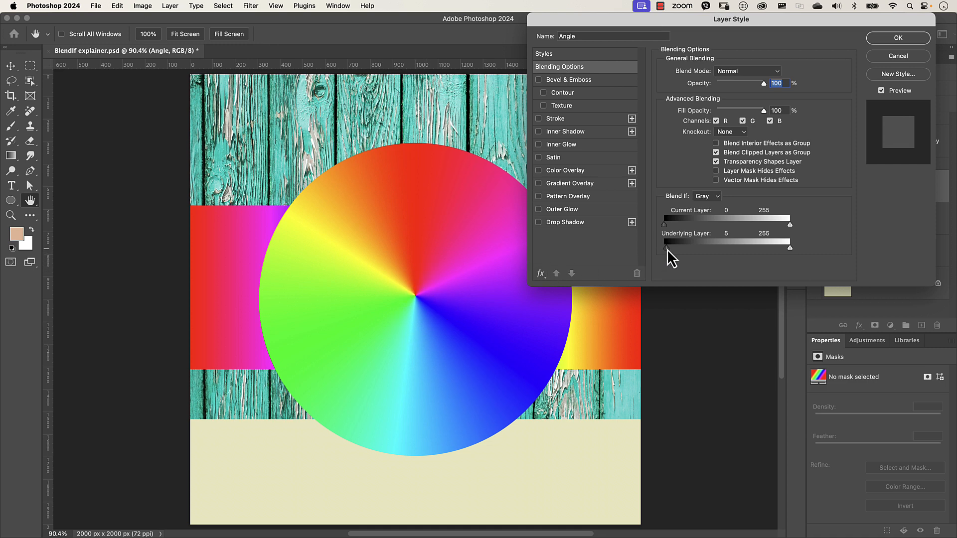
# - Set the Angle layer's Underlying Layer Blend If sliders to 74 and 189
pyautogui.moveTo(667, 249); pyautogui.dragTo(701, 251)
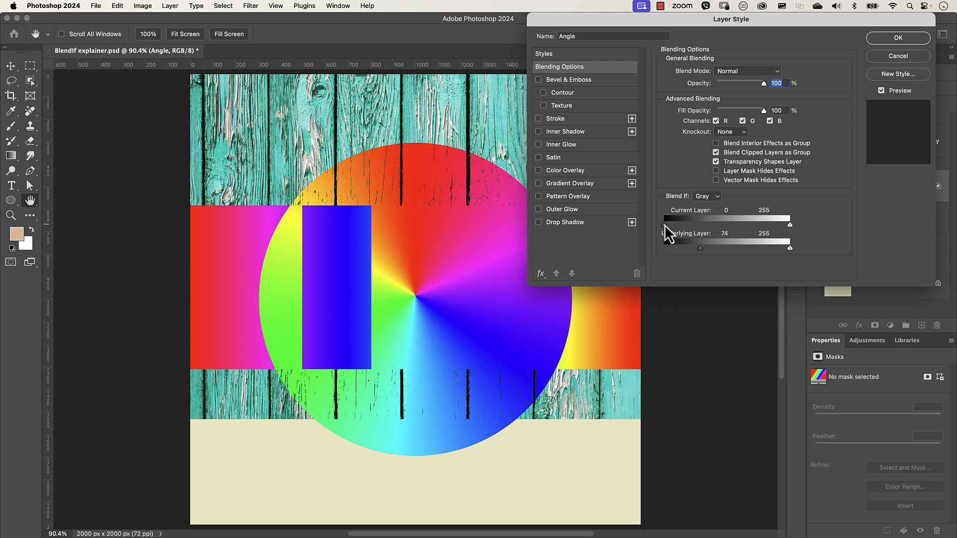
pyautogui.moveTo(665, 225); pyautogui.dragTo(666, 251)
pyautogui.moveTo(790, 248); pyautogui.dragTo(758, 250)
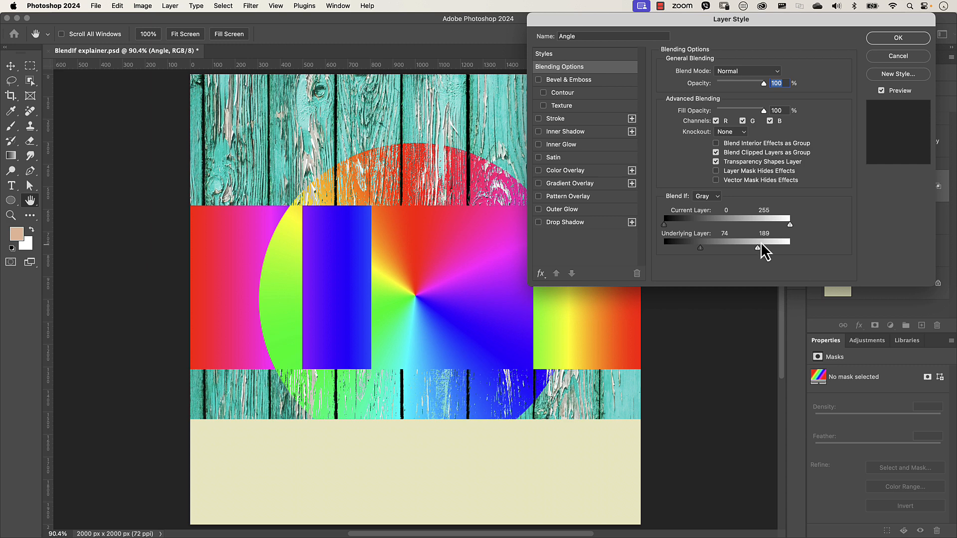
# - Drag the Underlying Layer slider to 120, then return the Underlying Layer sliders to 0 and 255
pyautogui.moveTo(758, 248); pyautogui.dragTo(723, 248)
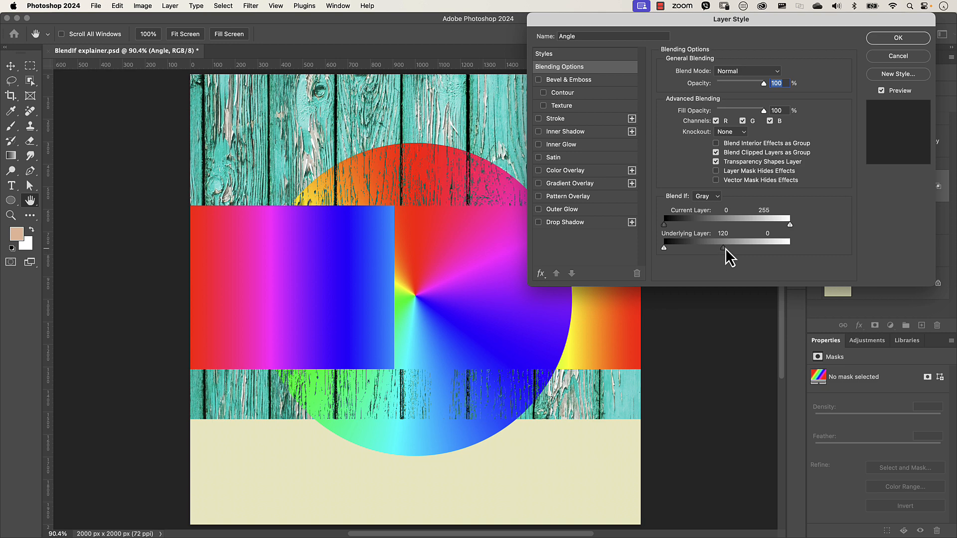
pyautogui.moveTo(725, 249); pyautogui.dragTo(814, 257)
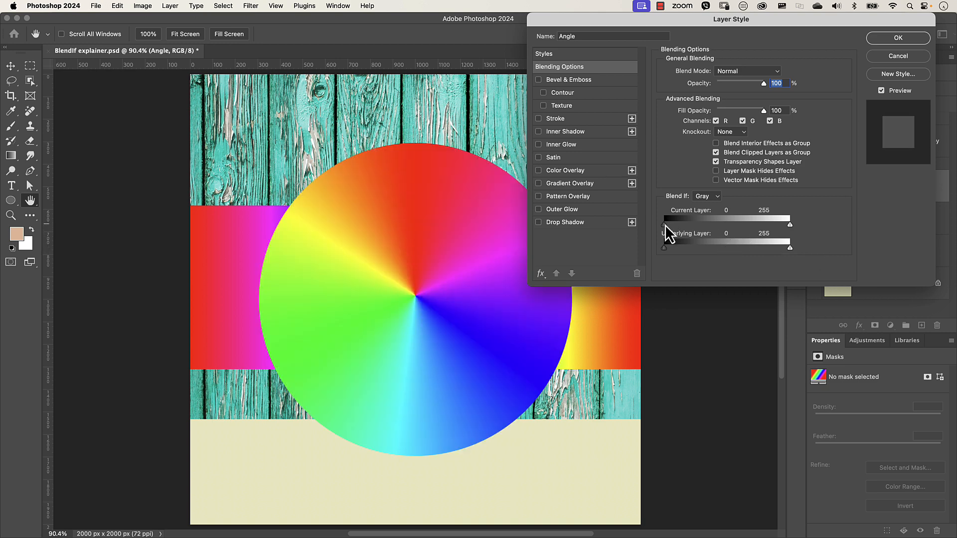
# - Move the Angle layer's Current Layer black slider to 46
pyautogui.moveTo(671, 225); pyautogui.dragTo(679, 222)
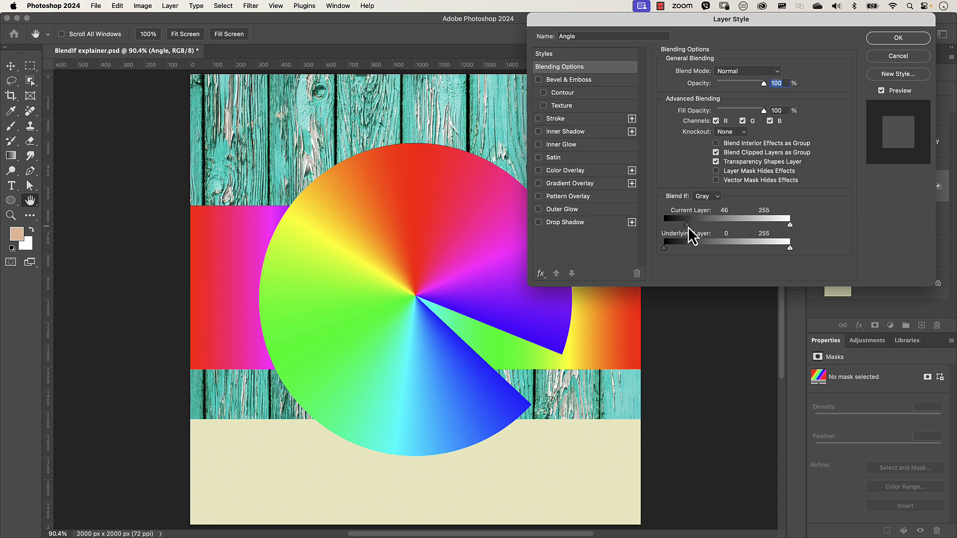
pyautogui.moveTo(688, 227); pyautogui.dragTo(697, 249)
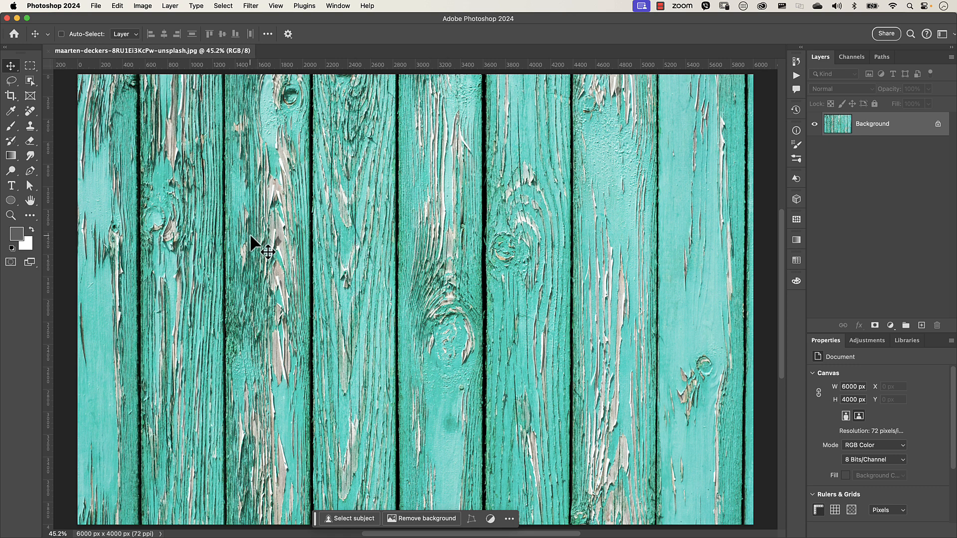
# - Add a text layer reading HELLO in Bebas Neue SemiRounded on the wood texture image
pyautogui.press('t')
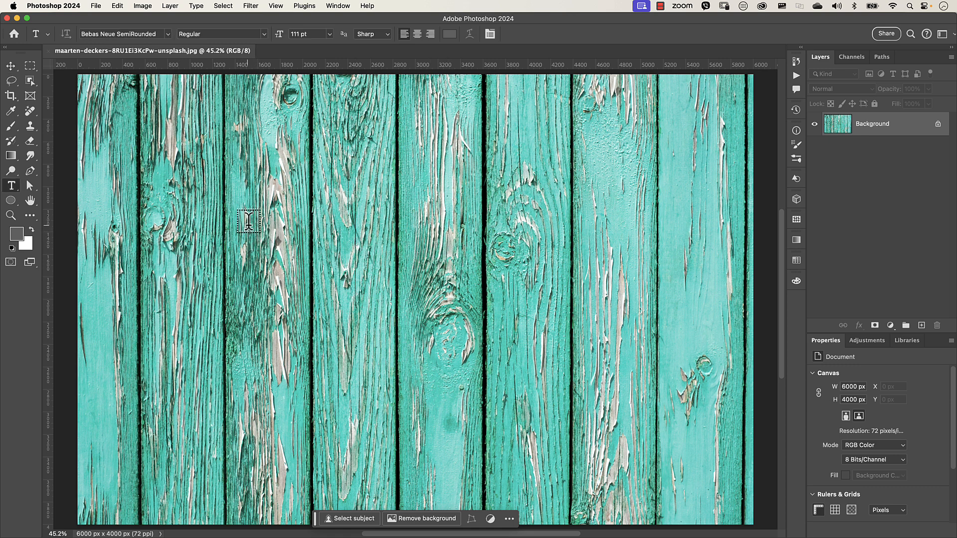
pyautogui.click(255, 226)
pyautogui.press('BackSpace')
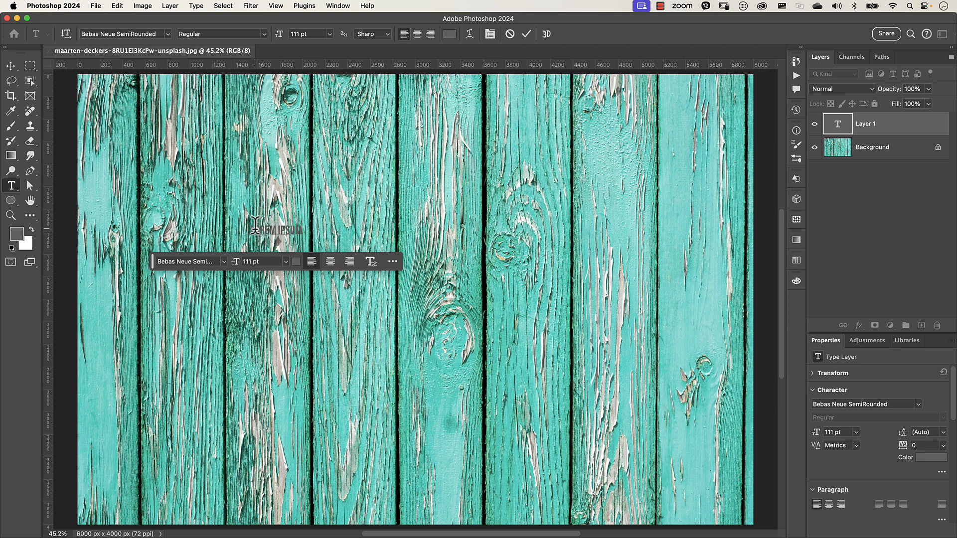
pyautogui.write('WOOD')
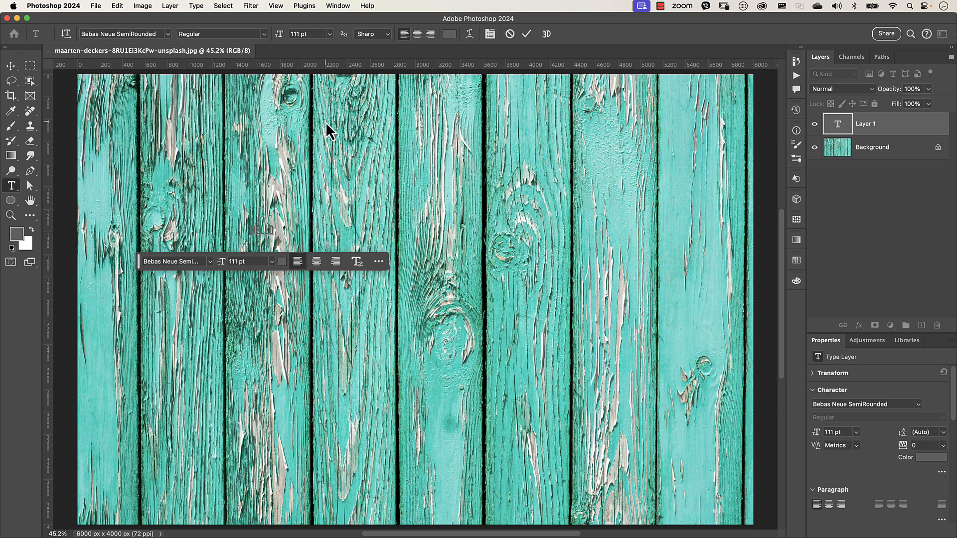
pyautogui.click(526, 34)
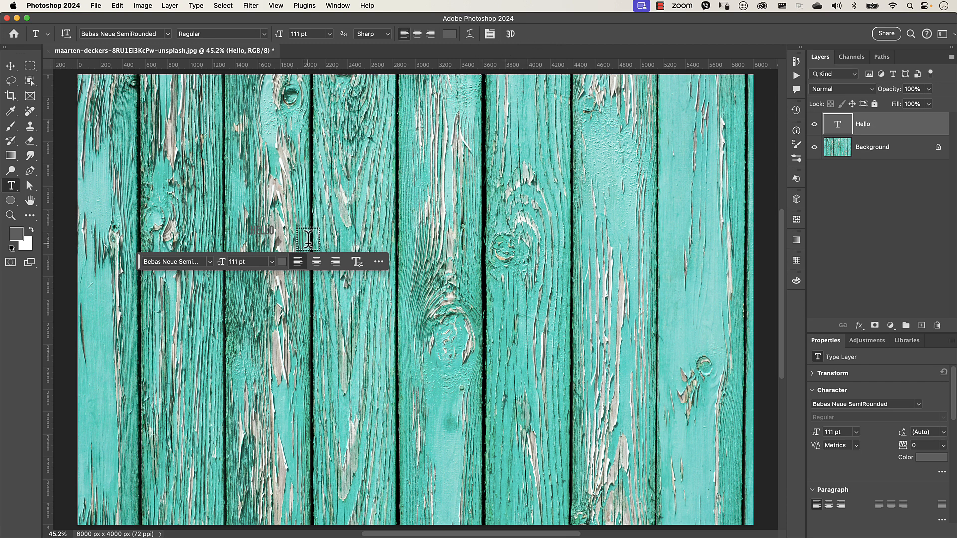
# - Scale the HELLO text to about 1985% so it spans most of the wood image
pyautogui.press('super+t')
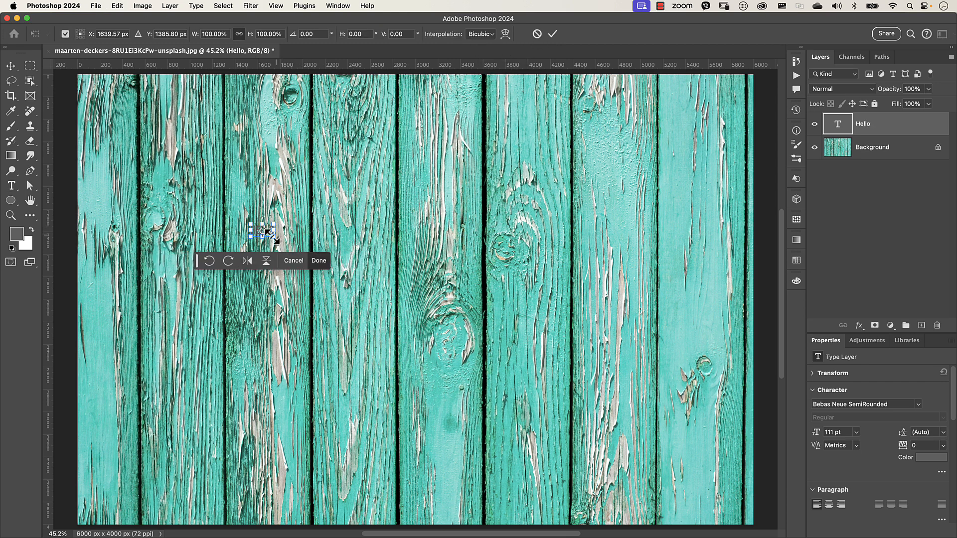
pyautogui.moveTo(274, 235); pyautogui.dragTo(594, 375)
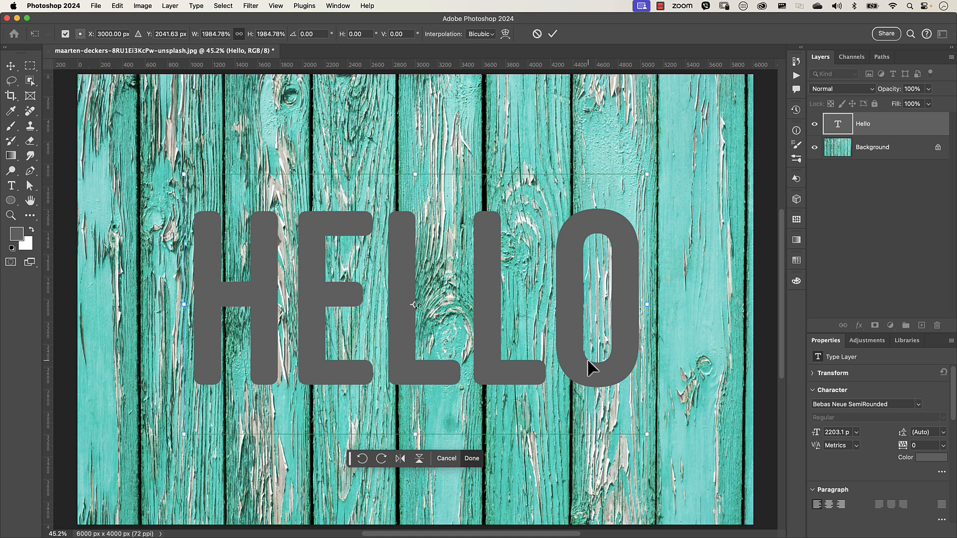
pyautogui.press('Return')
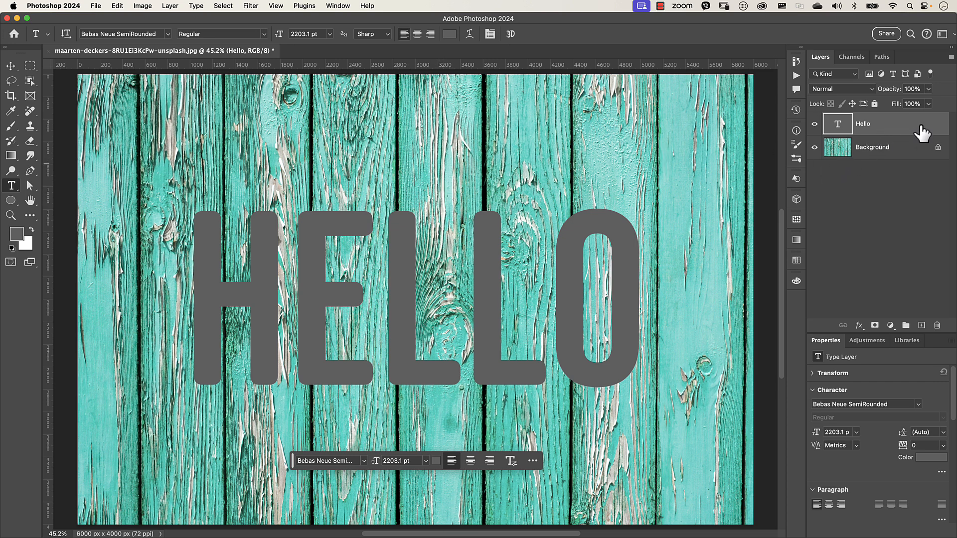
# - Open the Hello layer's blending options and move the Underlying Layer black slider to about 80
pyautogui.doubleClick(922, 134)
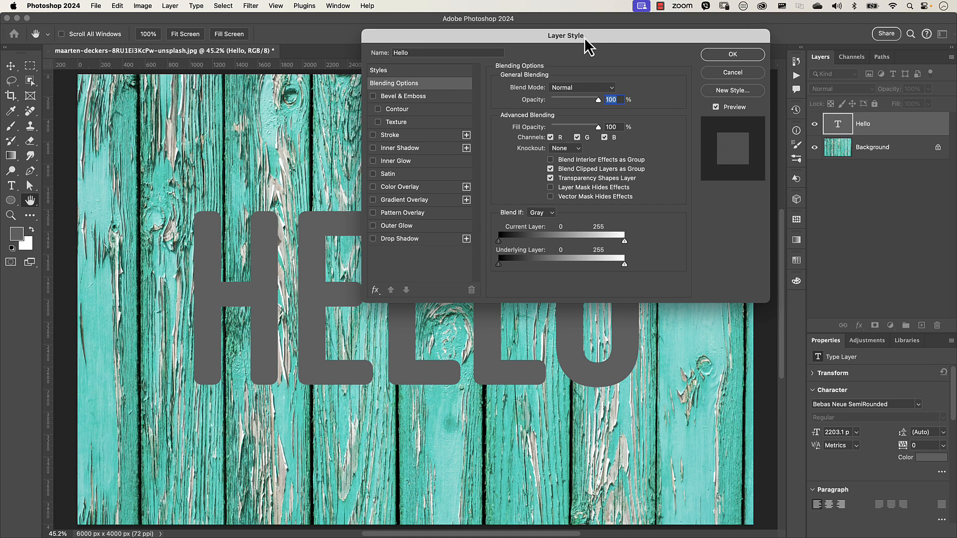
pyautogui.moveTo(587, 41); pyautogui.dragTo(772, 32)
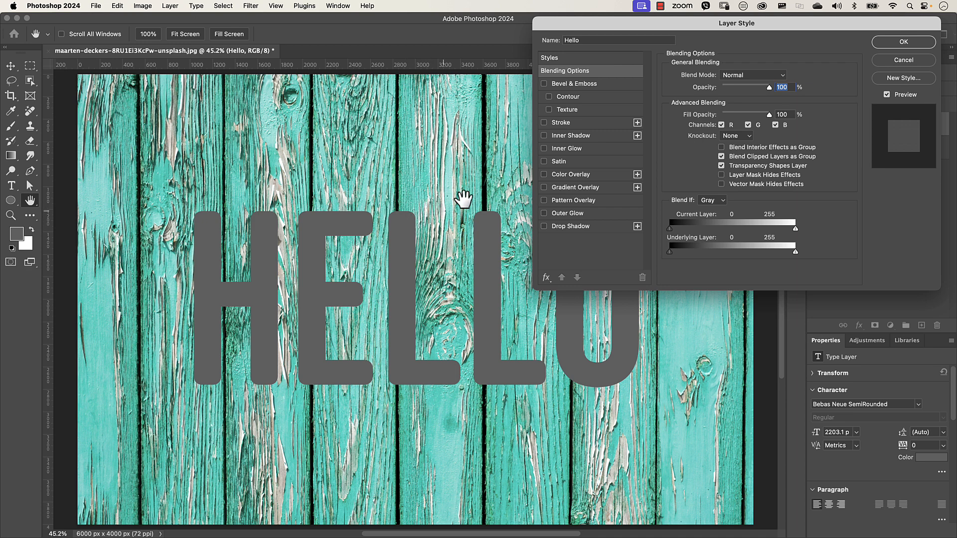
pyautogui.moveTo(713, 20); pyautogui.dragTo(546, 22)
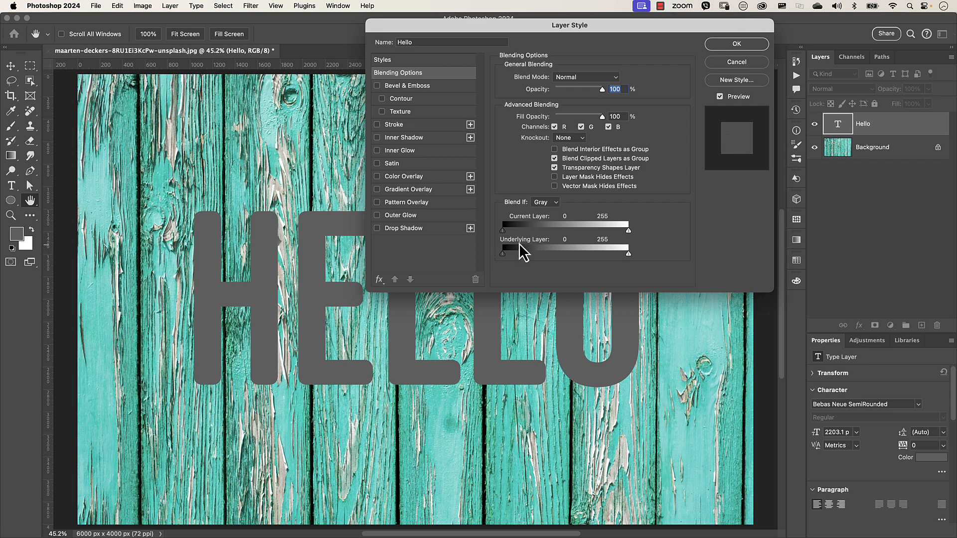
pyautogui.moveTo(574, 26); pyautogui.dragTo(647, 20)
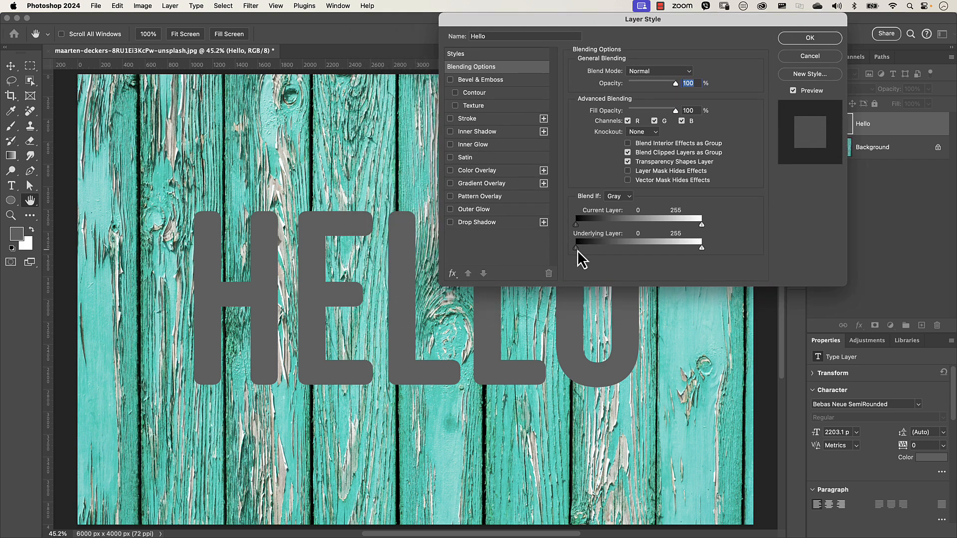
pyautogui.moveTo(577, 251); pyautogui.dragTo(615, 249)
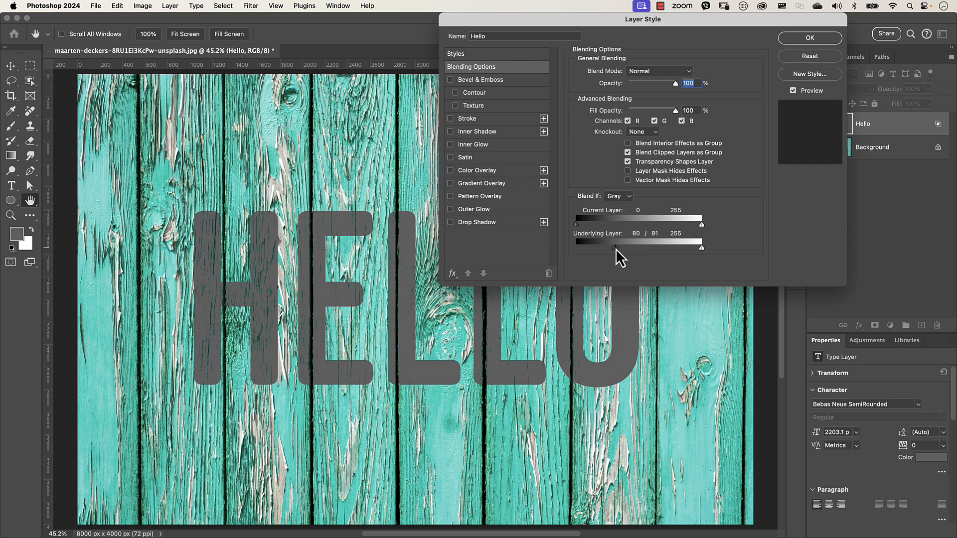
# - Split the Underlying Layer black slider to 74/110 and move the white slider to 212
pyautogui.moveTo(616, 247); pyautogui.dragTo(631, 249)
pyautogui.moveTo(702, 248); pyautogui.dragTo(690, 248)
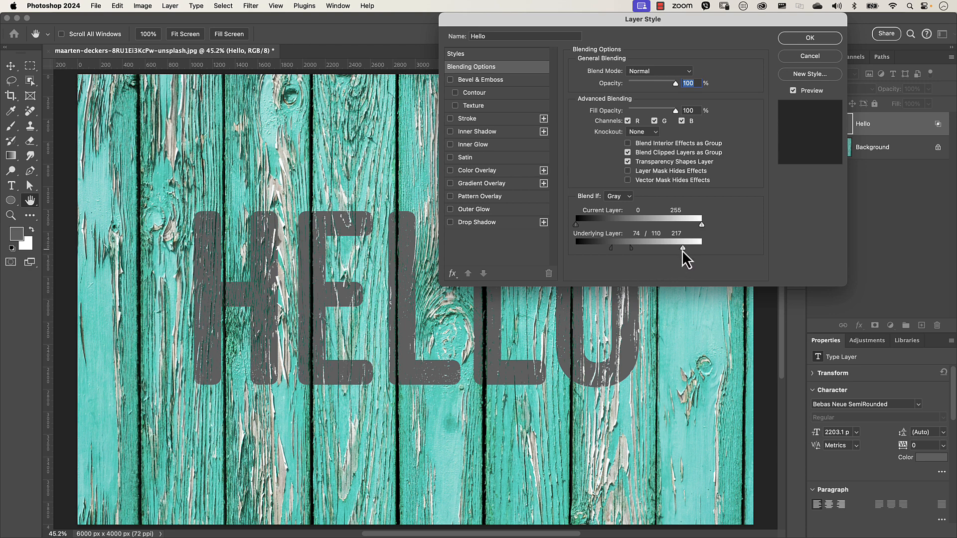
pyautogui.moveTo(683, 248); pyautogui.dragTo(680, 249)
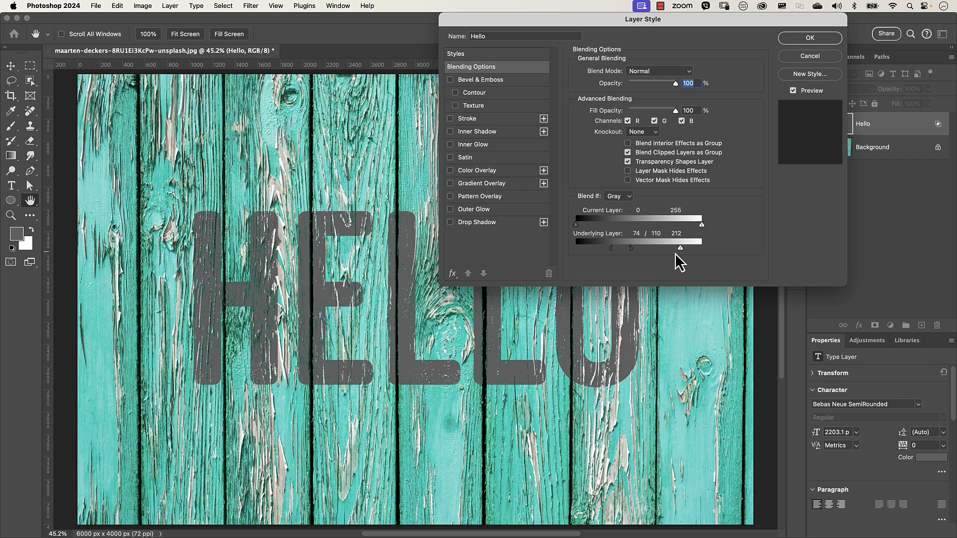
# - Split the Underlying Layer white slider to 165/212 and apply the layer style
pyautogui.press('alt')
pyautogui.moveTo(678, 249); pyautogui.dragTo(660, 249)
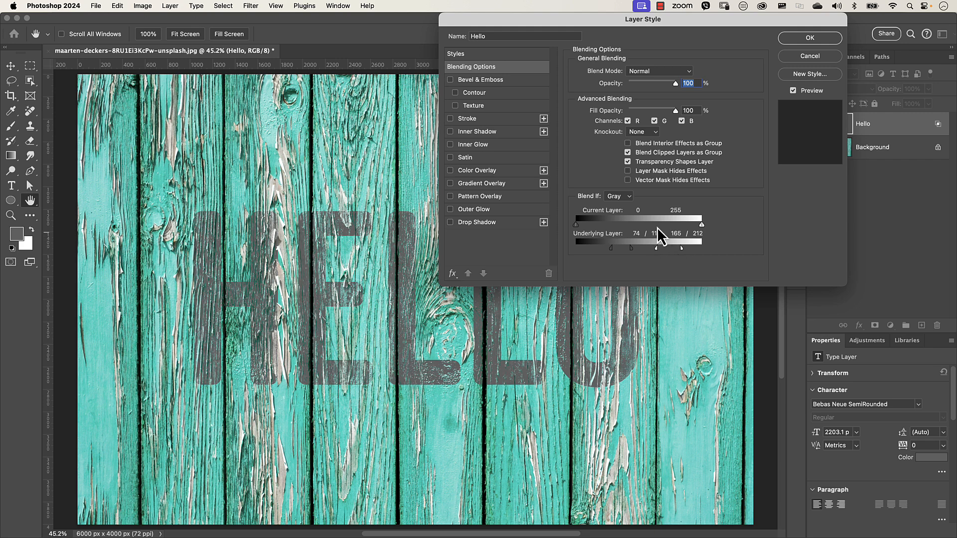
pyautogui.moveTo(628, 18); pyautogui.dragTo(760, 49)
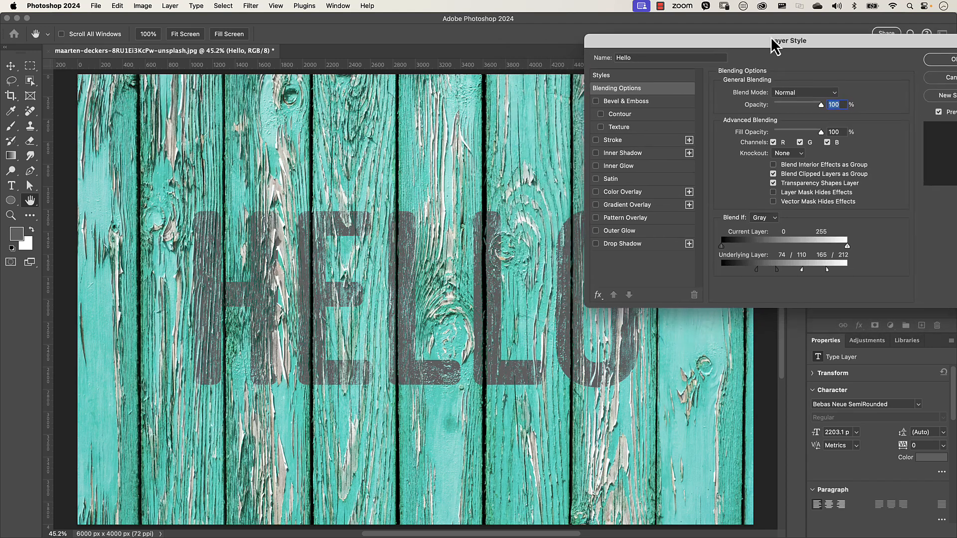
pyautogui.click(934, 64)
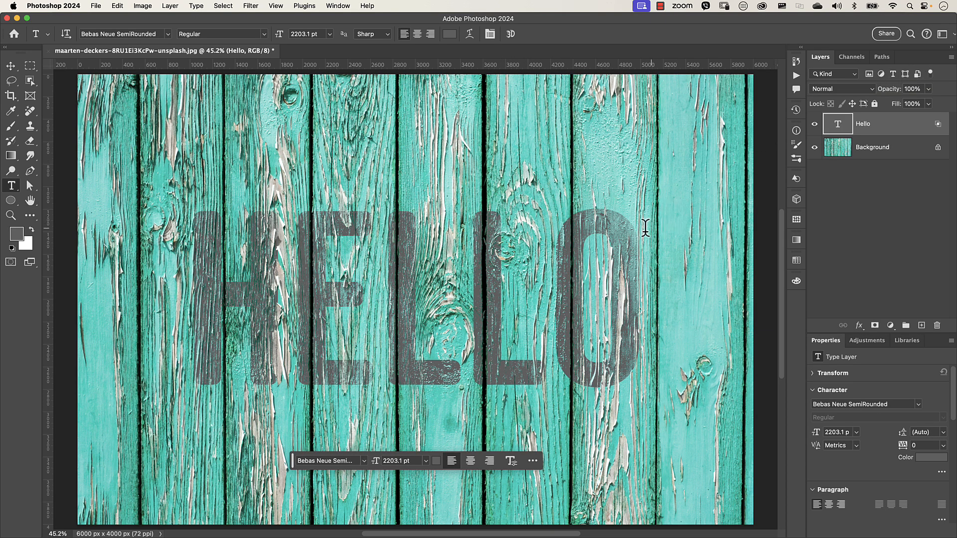
# - Reopen the Hello layer's blending options to review the Blend If settings
pyautogui.doubleClick(918, 131)
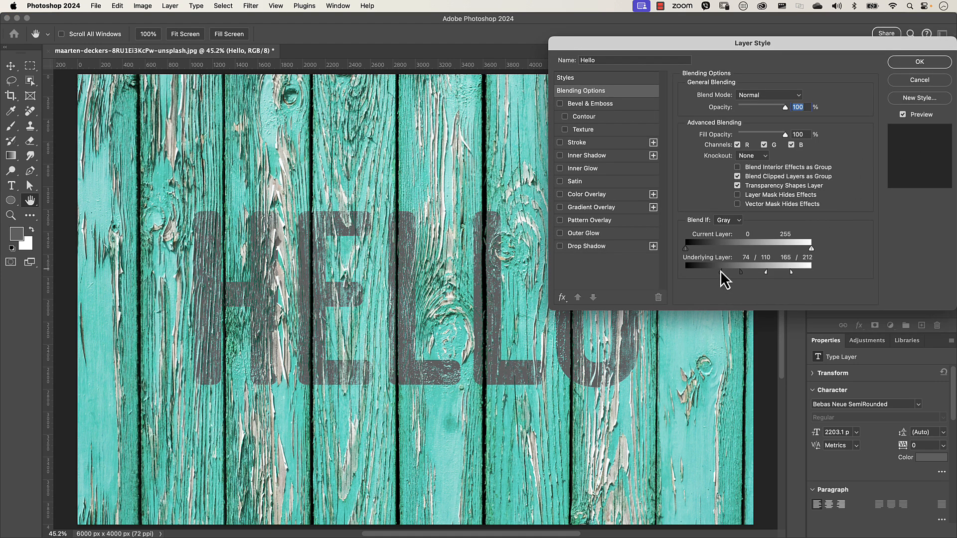
pyautogui.moveTo(721, 271); pyautogui.dragTo(705, 273)
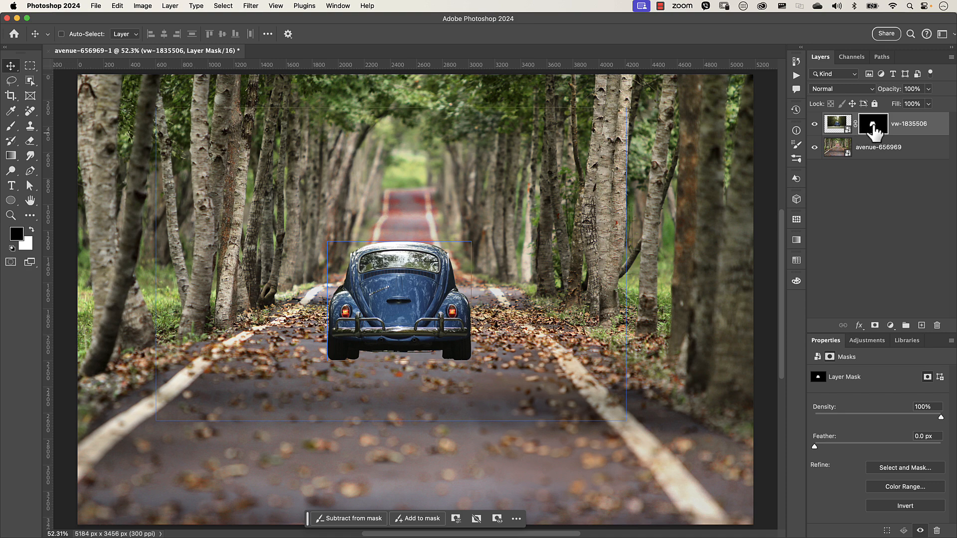
# - Disable the layer mask on the vw-1835506 layer
pyautogui.keyDown('shift'); pyautogui.click(873, 130); pyautogui.keyUp('shift')
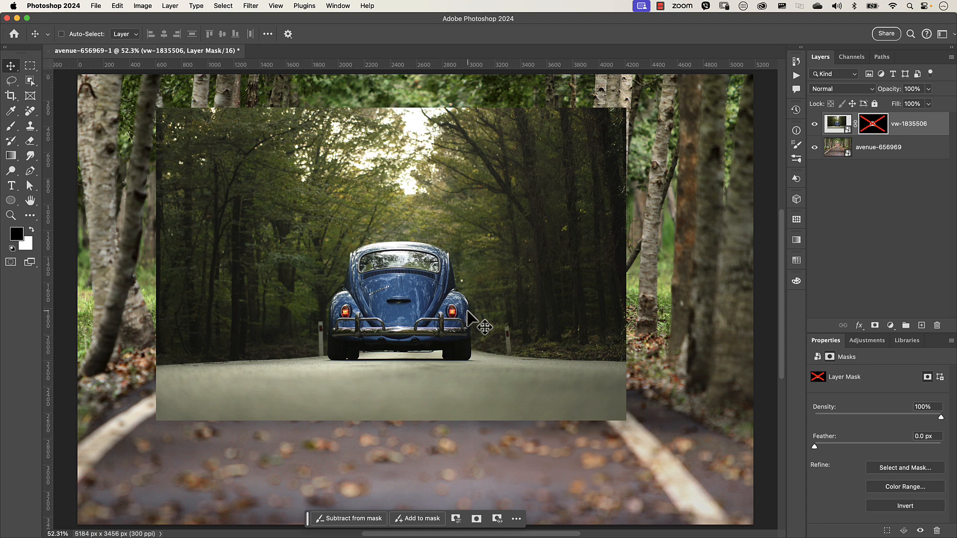
# - Re-enable the vw-1835506 layer mask and duplicate the layer
pyautogui.keyDown('shift'); pyautogui.click(875, 129); pyautogui.keyUp('shift')
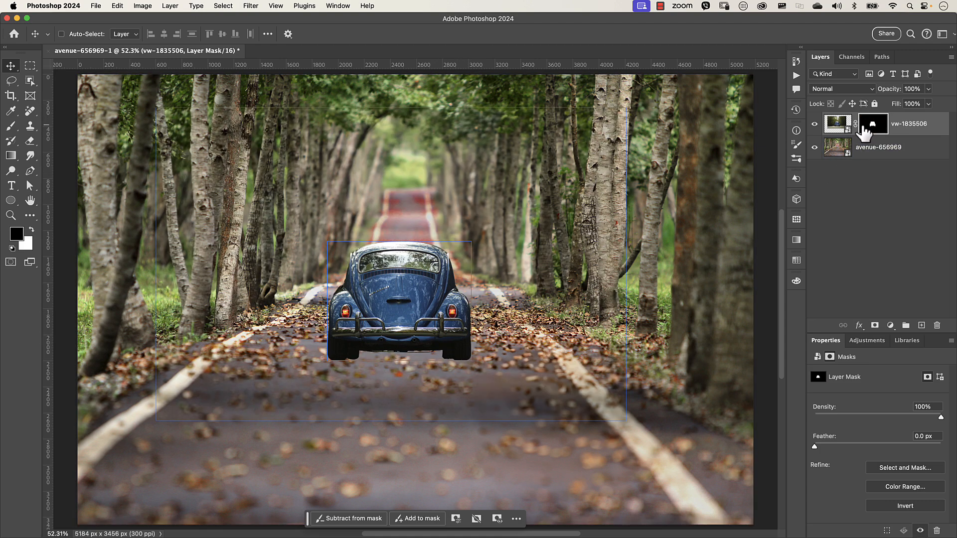
pyautogui.press('super+j')
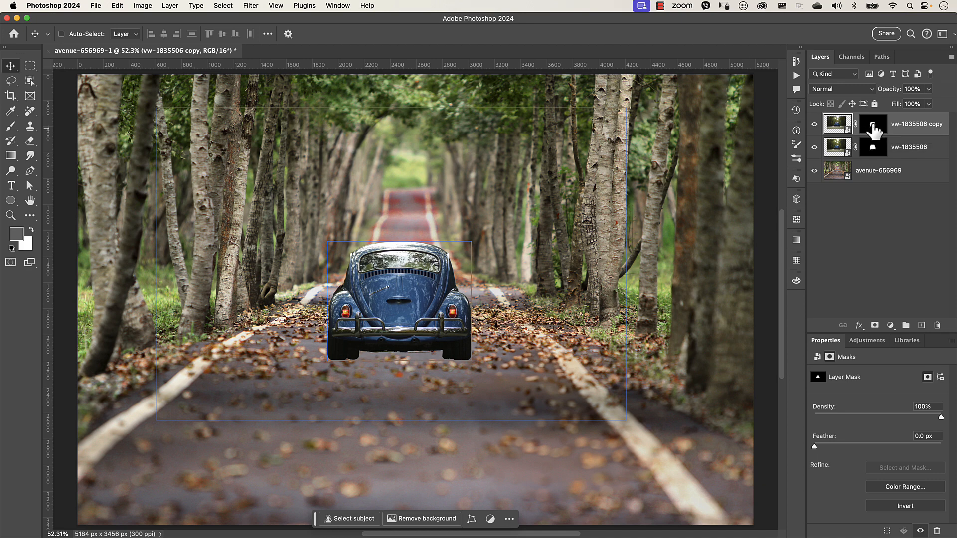
# - Replace the copy's mask with a new mask made from a lasso selection of the road strip beneath the car
pyautogui.moveTo(873, 130); pyautogui.dragTo(936, 325)
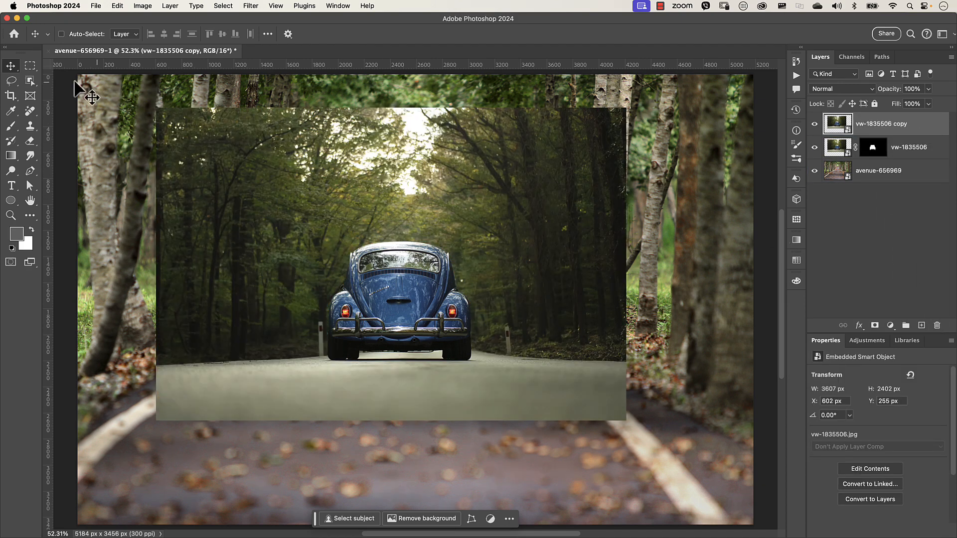
pyautogui.click(12, 80)
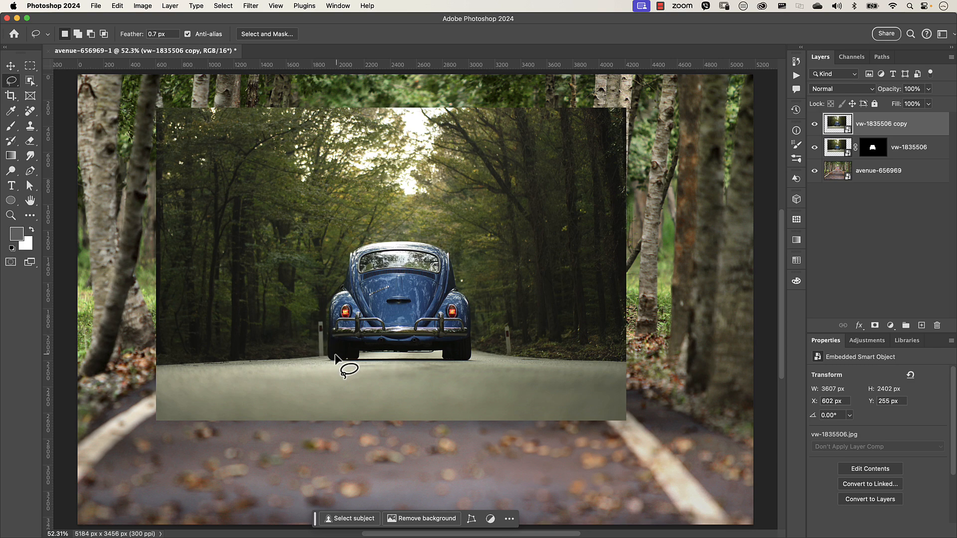
pyautogui.moveTo(336, 356)
pyautogui.mouseDown()
pyautogui.moveTo(321, 357)
pyautogui.moveTo(479, 360)
pyautogui.moveTo(402, 352)
pyautogui.moveTo(445, 365)
pyautogui.moveTo(462, 359)
pyautogui.moveTo(416, 361)
pyautogui.mouseUp()
pyautogui.press('shift')
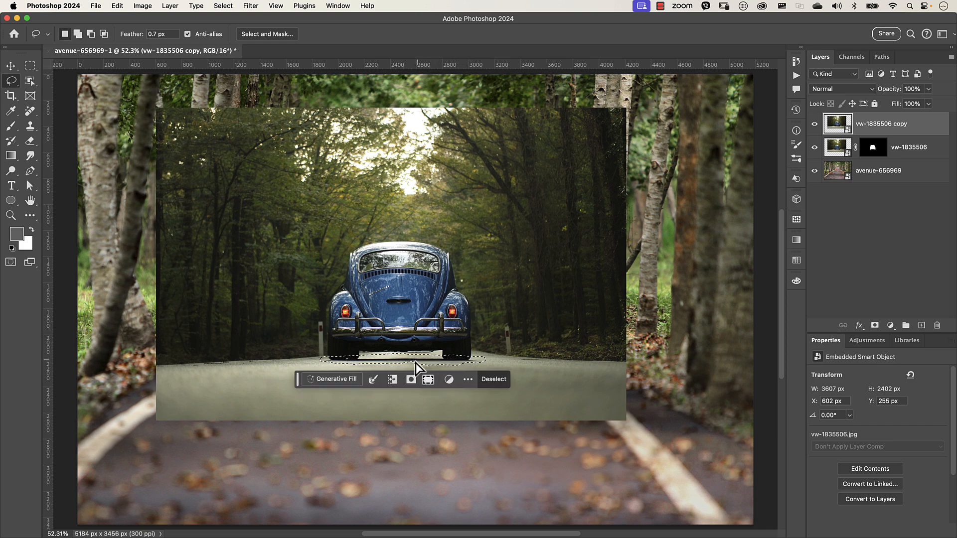
pyautogui.moveTo(412, 360)
pyautogui.mouseDown()
pyautogui.moveTo(401, 360)
pyautogui.moveTo(417, 363)
pyautogui.mouseUp()
pyautogui.click(875, 326)
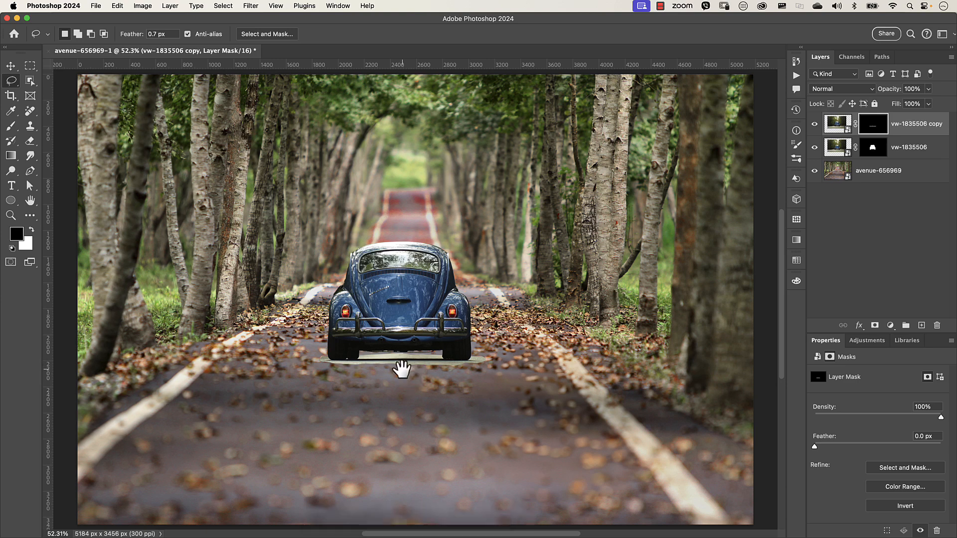
# - Open the vw-1835506 copy layer's blending options and set the Current Layer white slider to 133
pyautogui.scroll(5, 400, 378)
pyautogui.scroll(1, 403, 372)
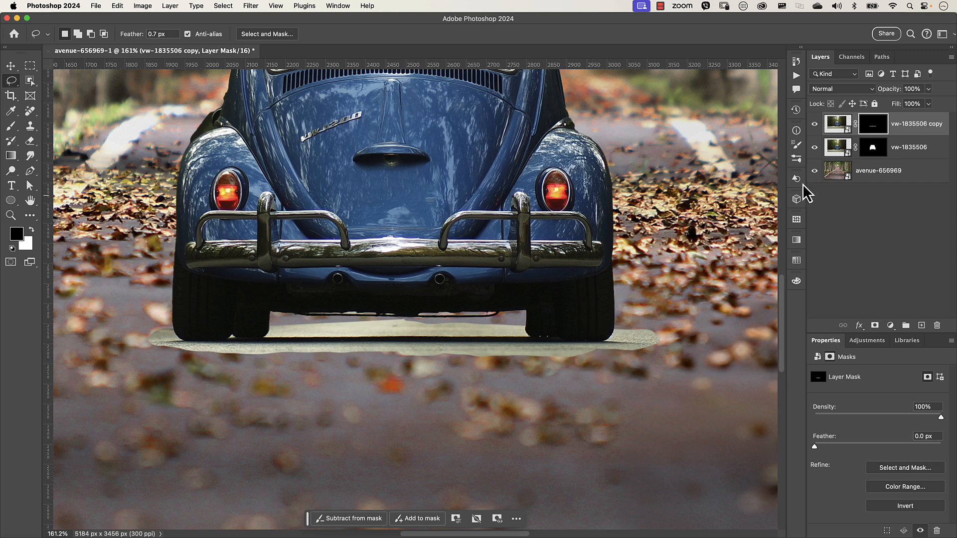
pyautogui.doubleClick(915, 130)
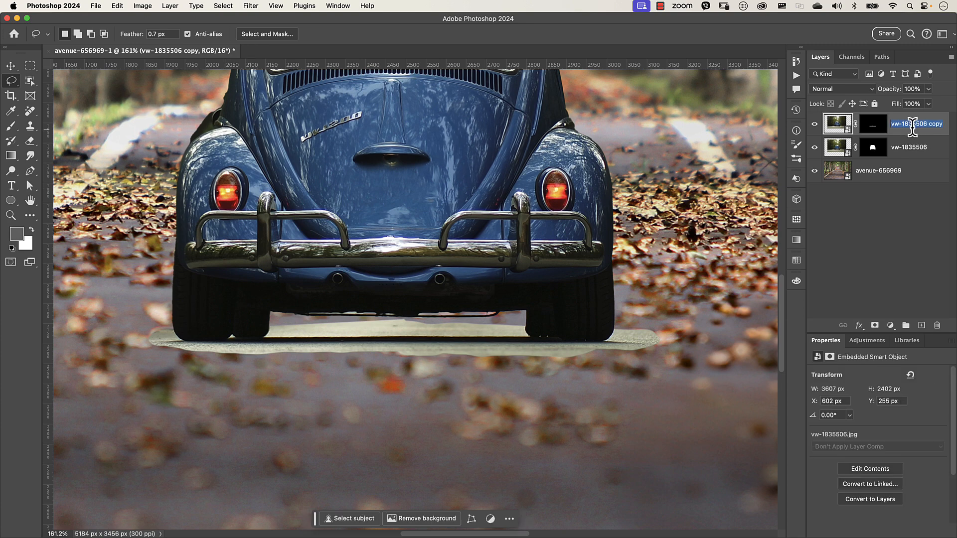
pyautogui.doubleClick(921, 132)
pyautogui.moveTo(737, 48); pyautogui.dragTo(542, 36)
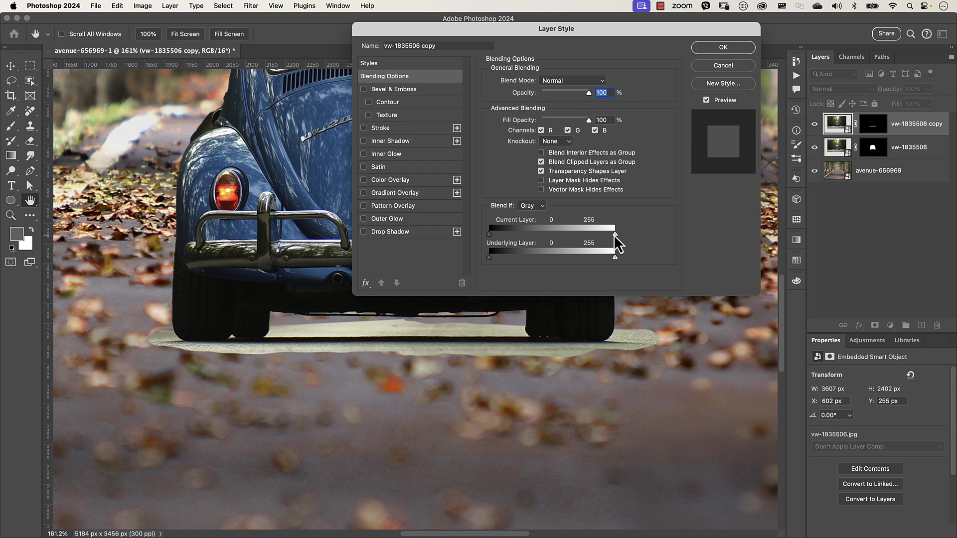
pyautogui.moveTo(616, 236); pyautogui.dragTo(565, 240)
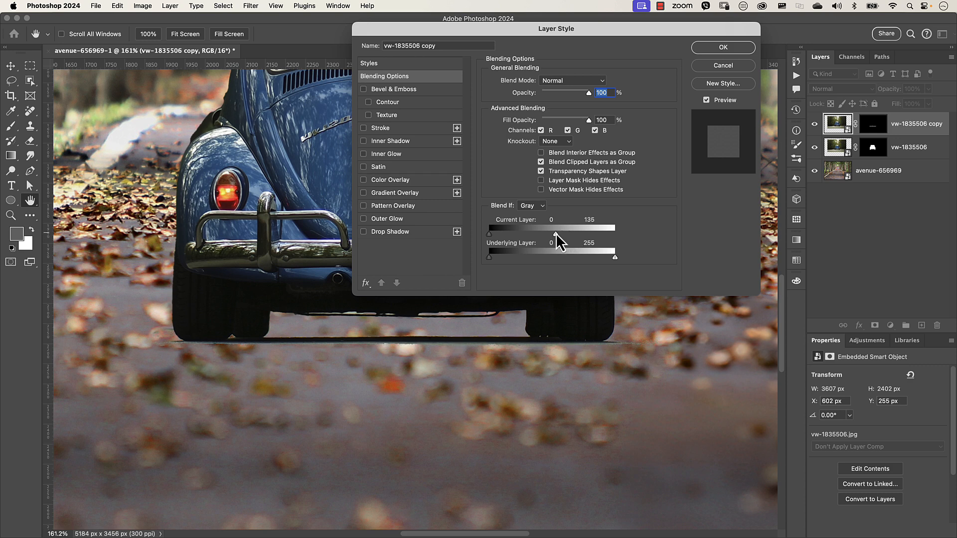
pyautogui.moveTo(555, 242)
pyautogui.mouseDown()
pyautogui.moveTo(576, 240)
pyautogui.moveTo(566, 242)
pyautogui.mouseUp()
# - Split the Current Layer white slider to 76/113 and apply the layer style
pyautogui.scroll(5, 494, 349)
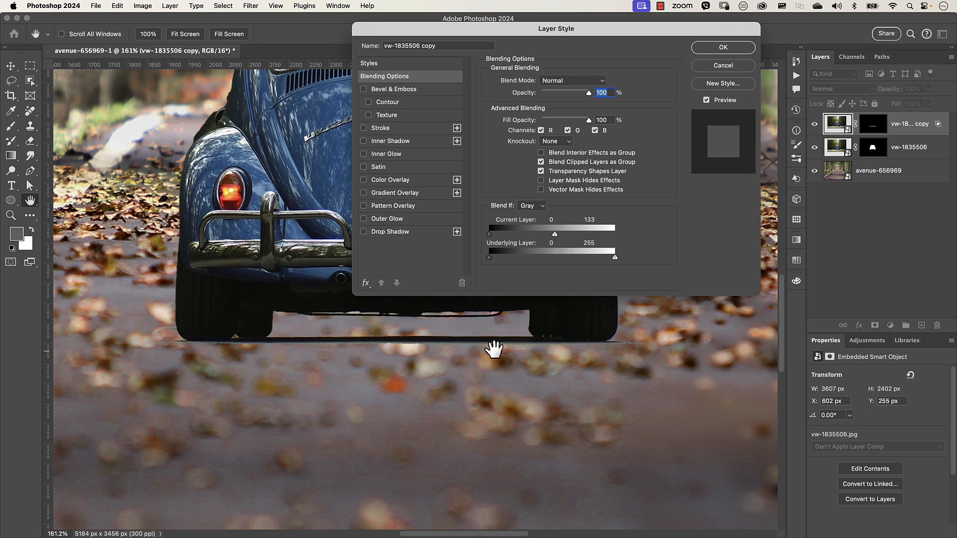
pyautogui.scroll(2, 495, 351)
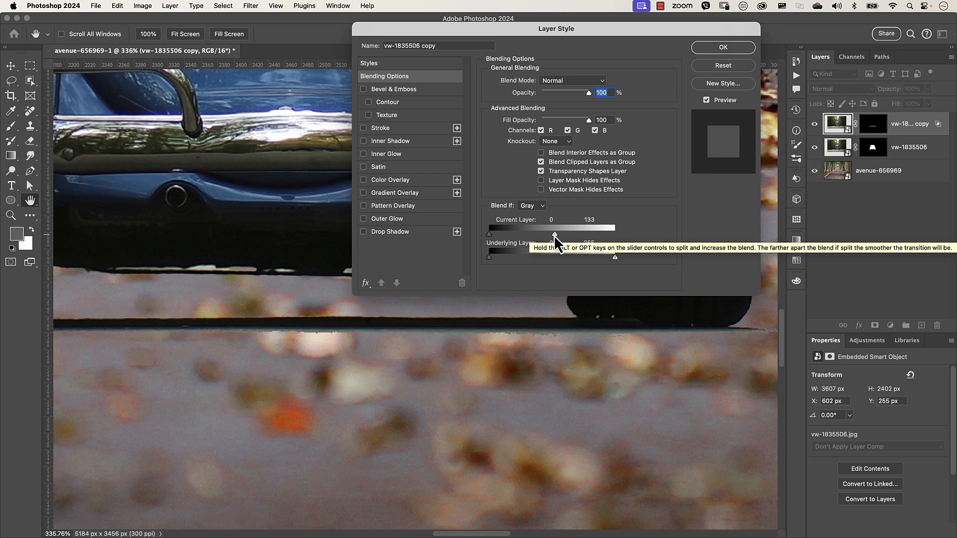
pyautogui.moveTo(555, 236)
pyautogui.mouseDown()
pyautogui.moveTo(529, 236)
pyautogui.moveTo(549, 235)
pyautogui.mouseUp()
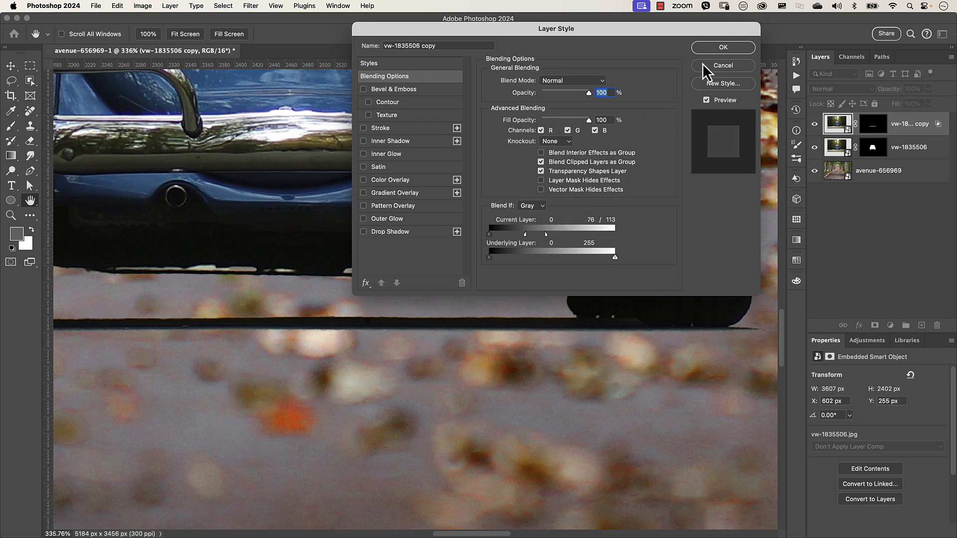
pyautogui.click(722, 47)
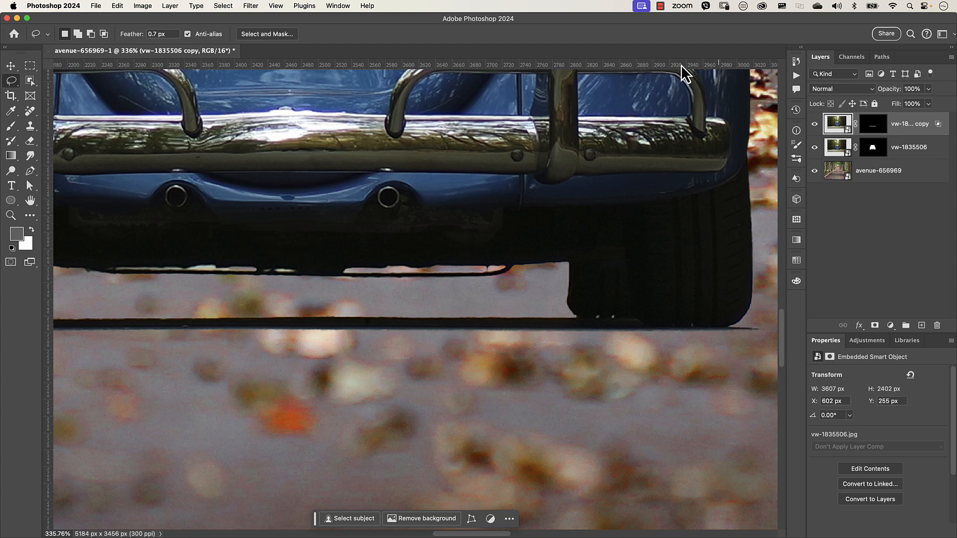
# - Toggle the vw-1835506 copy layer's visibility to compare the blended result
pyautogui.press('super+0')
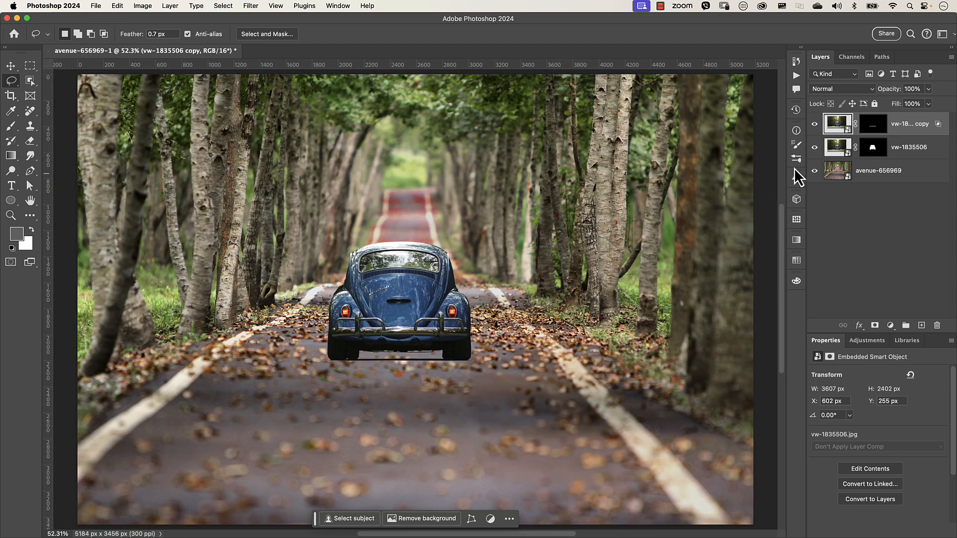
pyautogui.click(816, 125)
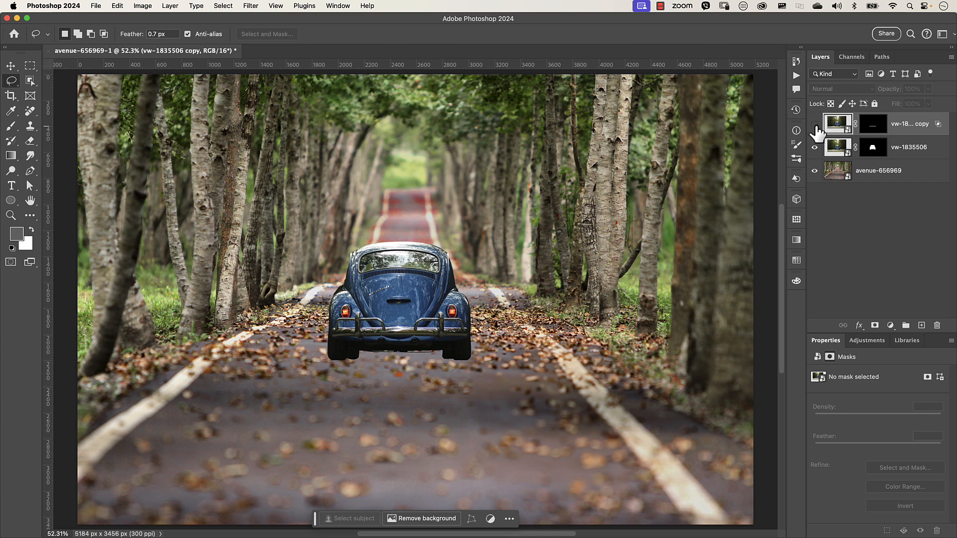
pyautogui.click(816, 124)
pyautogui.click(815, 124)
pyautogui.click(816, 125)
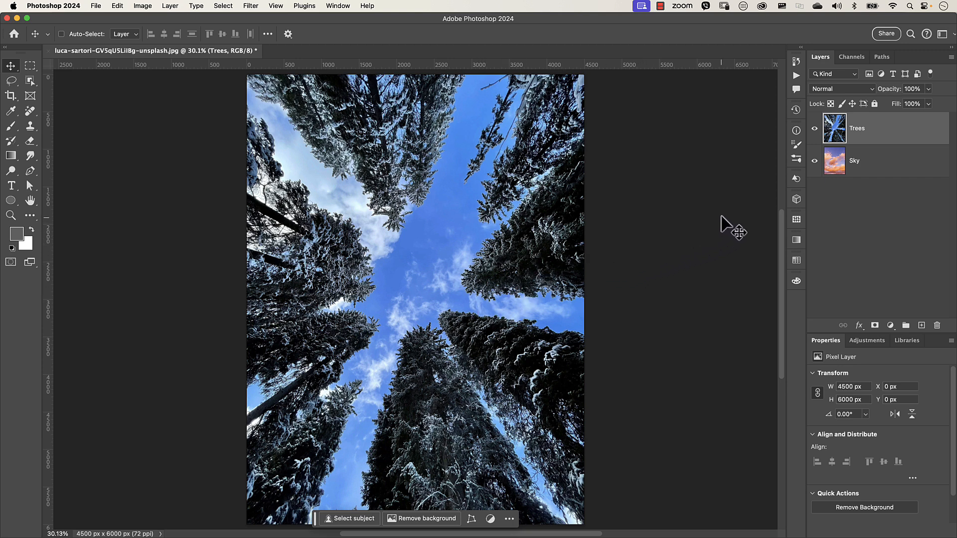
# - Toggle the Trees layer's visibility to view the Sky layer beneath it
pyautogui.click(815, 129)
pyautogui.click(837, 157)
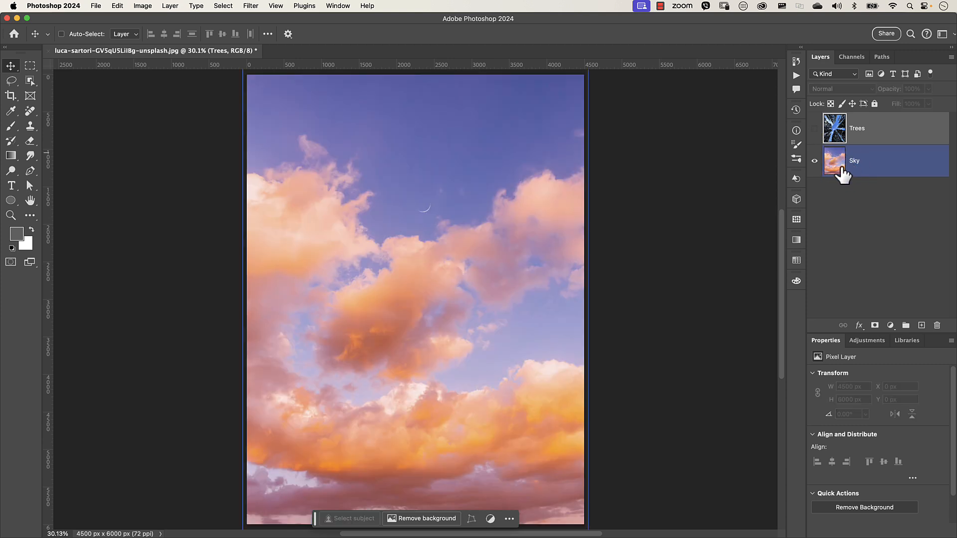
pyautogui.click(818, 133)
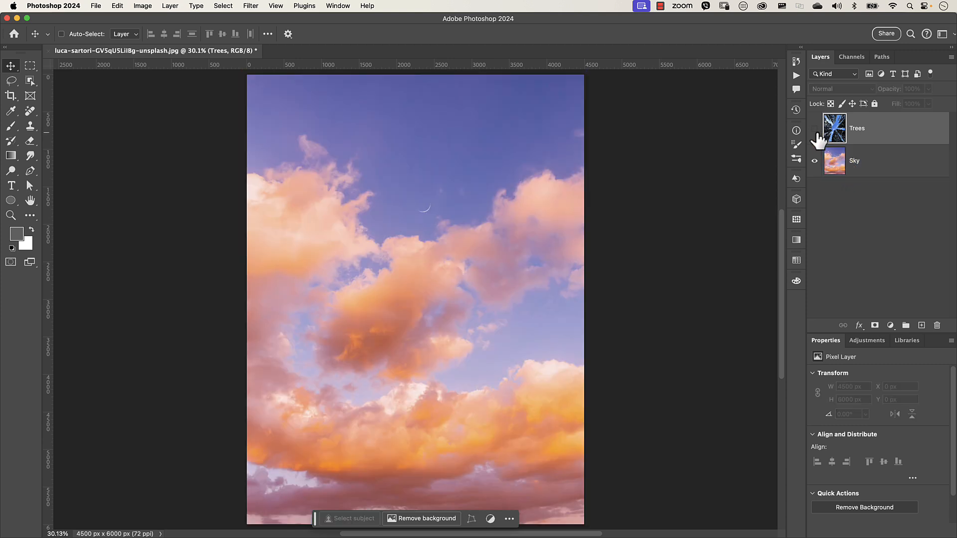
pyautogui.click(814, 129)
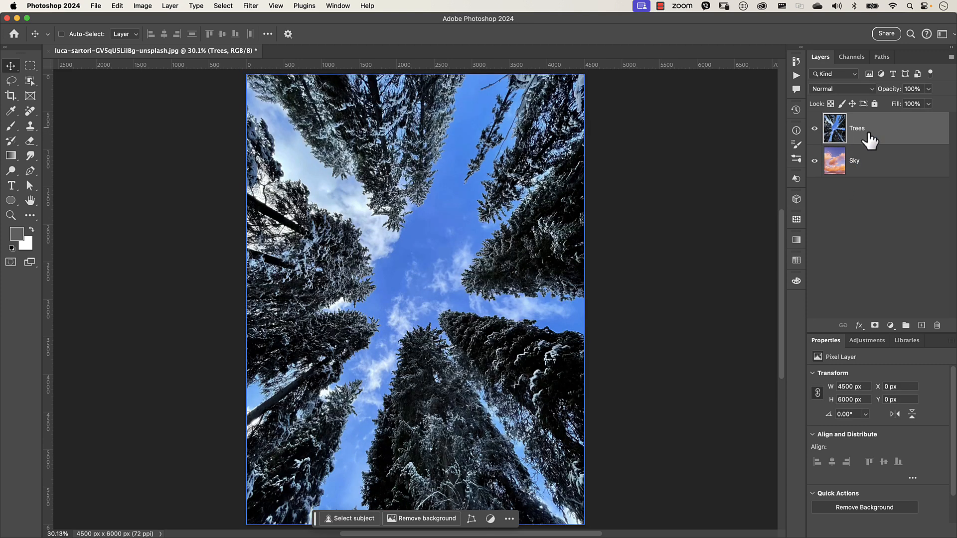
# - Open the Trees layer's blending options, set Blend If to Blue, and move the Current Layer white slider to 210
pyautogui.doubleClick(916, 139)
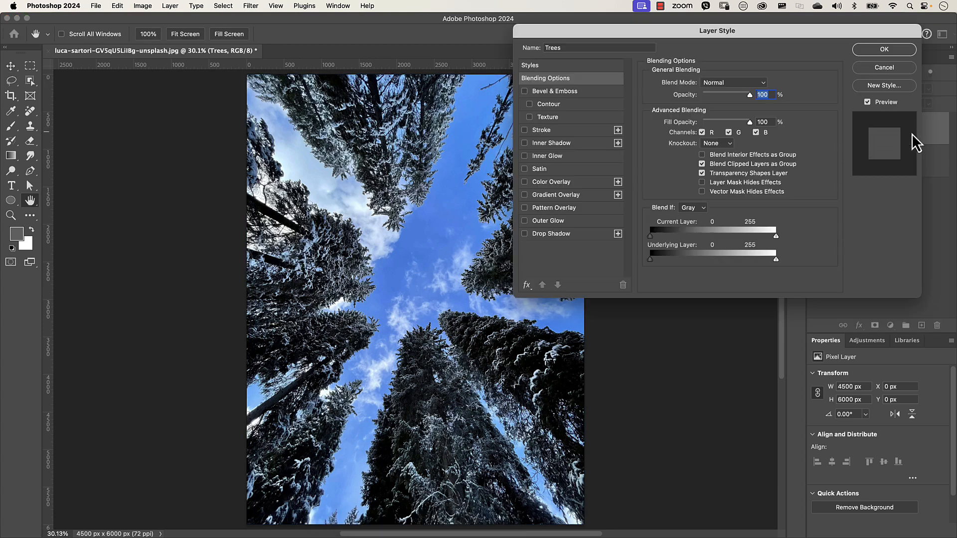
pyautogui.click(695, 209)
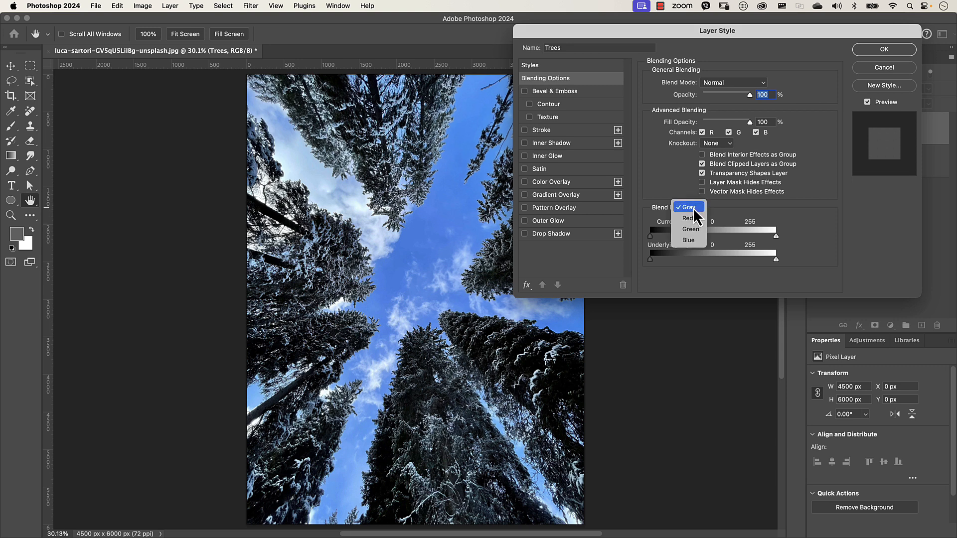
pyautogui.click(693, 240)
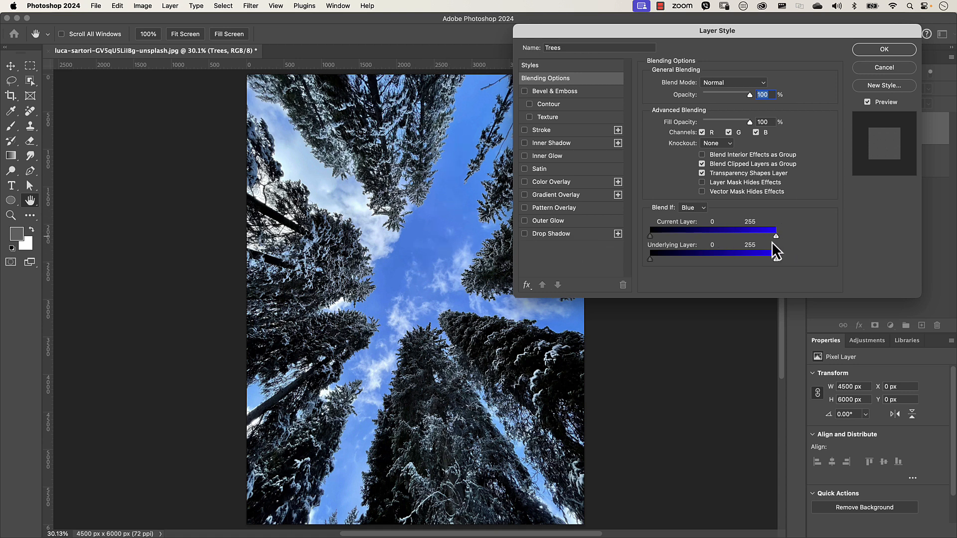
pyautogui.moveTo(776, 29); pyautogui.dragTo(643, 38)
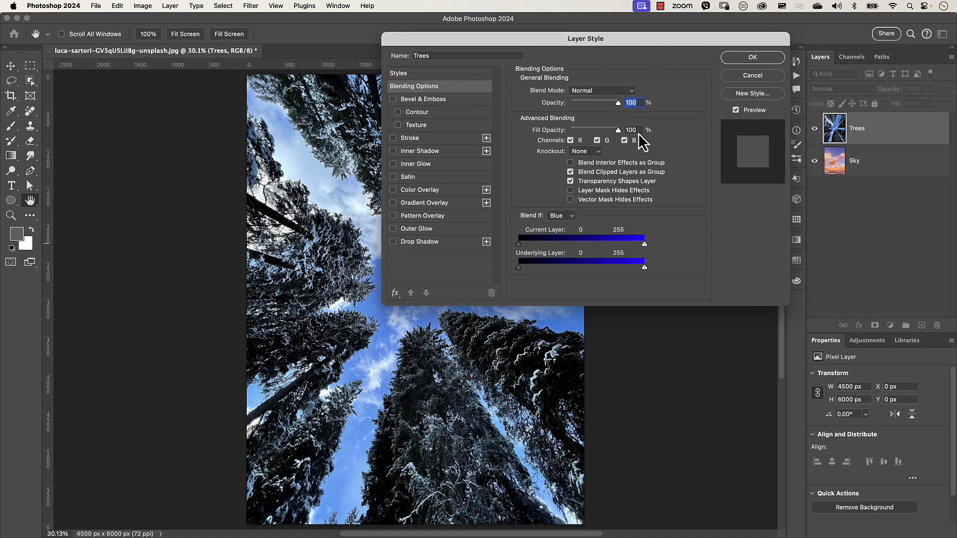
pyautogui.moveTo(644, 244); pyautogui.dragTo(621, 244)
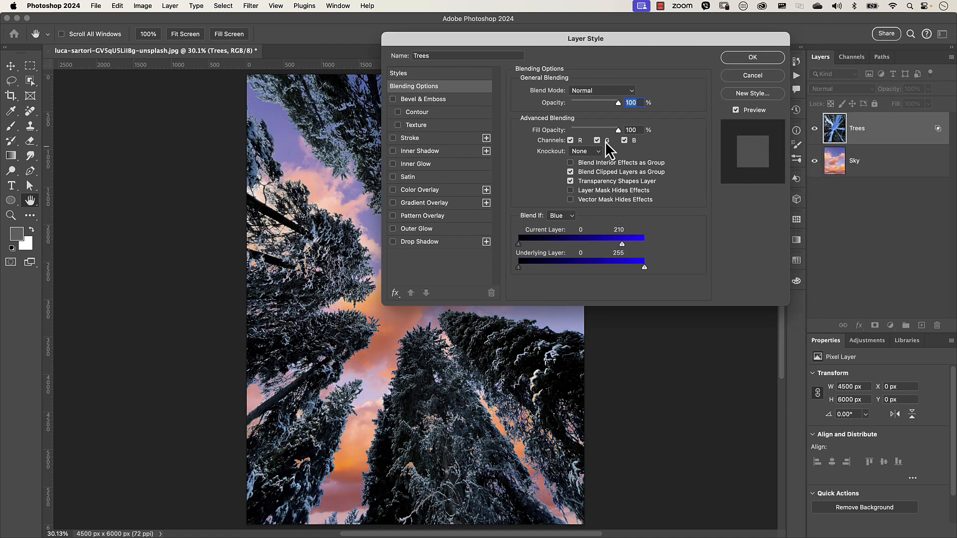
# - Split the Current Layer white slider to 180/206 and apply the layer style
pyautogui.moveTo(614, 38); pyautogui.dragTo(731, 40)
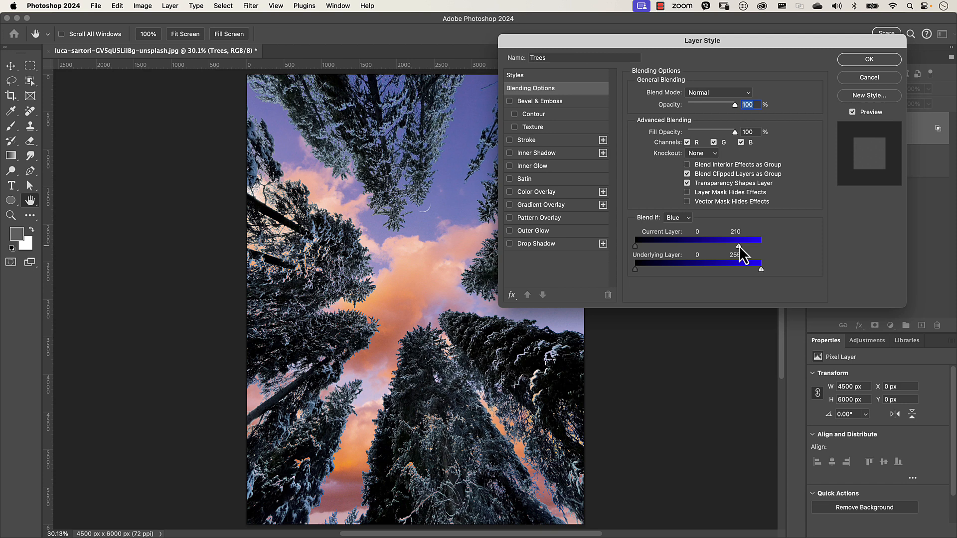
pyautogui.moveTo(740, 246); pyautogui.dragTo(746, 248)
pyautogui.moveTo(737, 247); pyautogui.dragTo(739, 247)
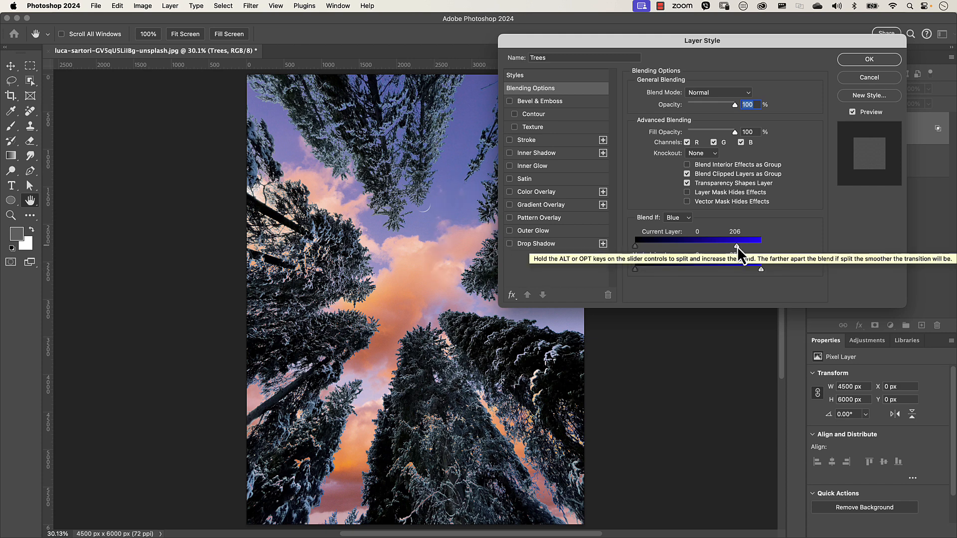
pyautogui.press('alt')
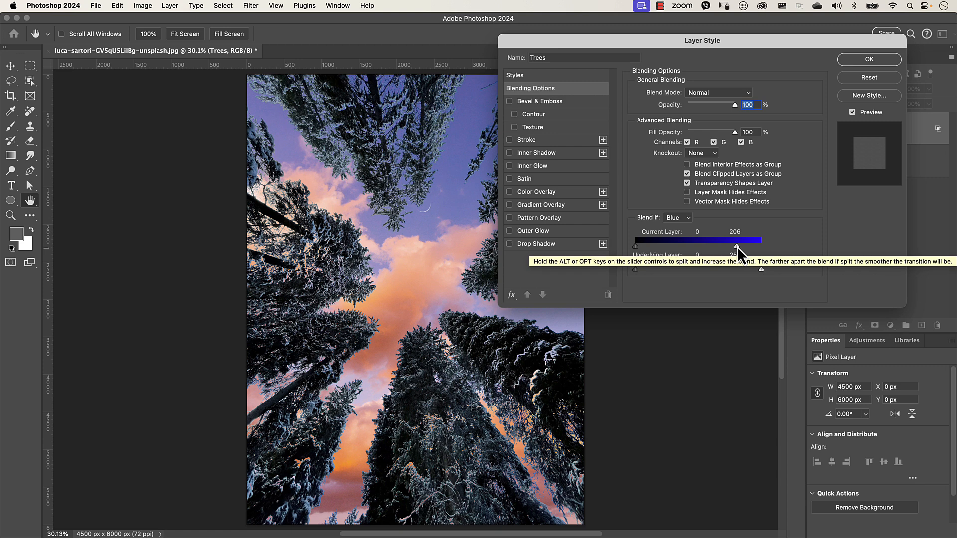
pyautogui.moveTo(737, 246); pyautogui.dragTo(727, 246)
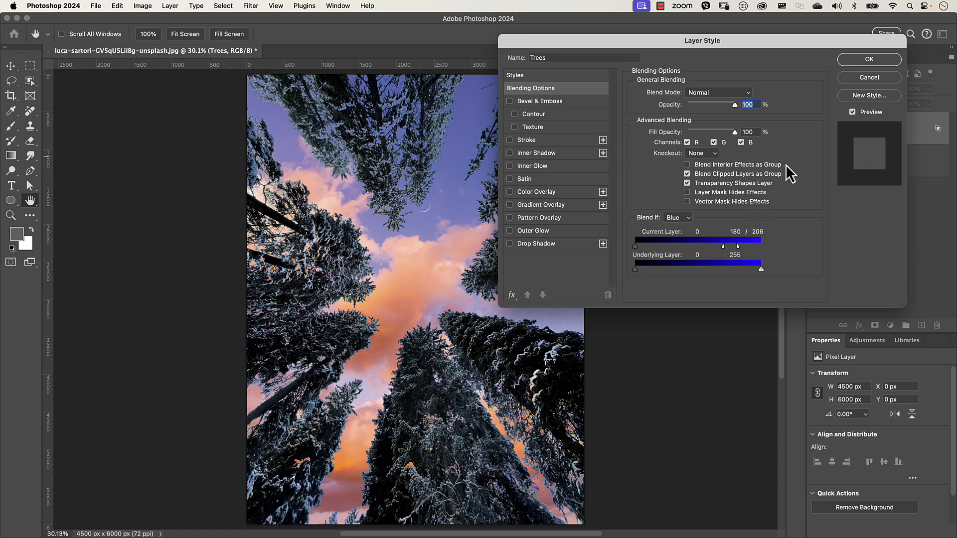
pyautogui.click(866, 61)
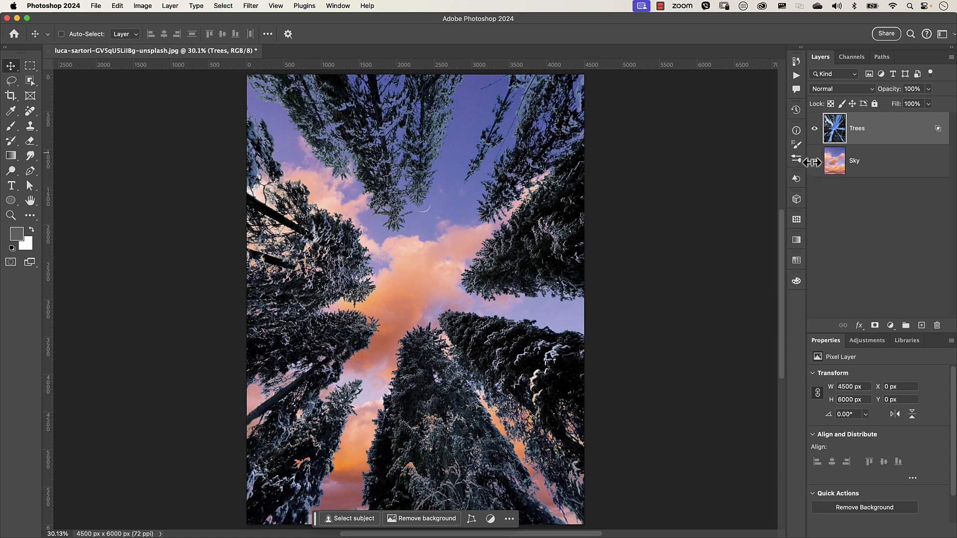
# - Hide the Sky layer to view the Trees layer on its own
pyautogui.click(821, 166)
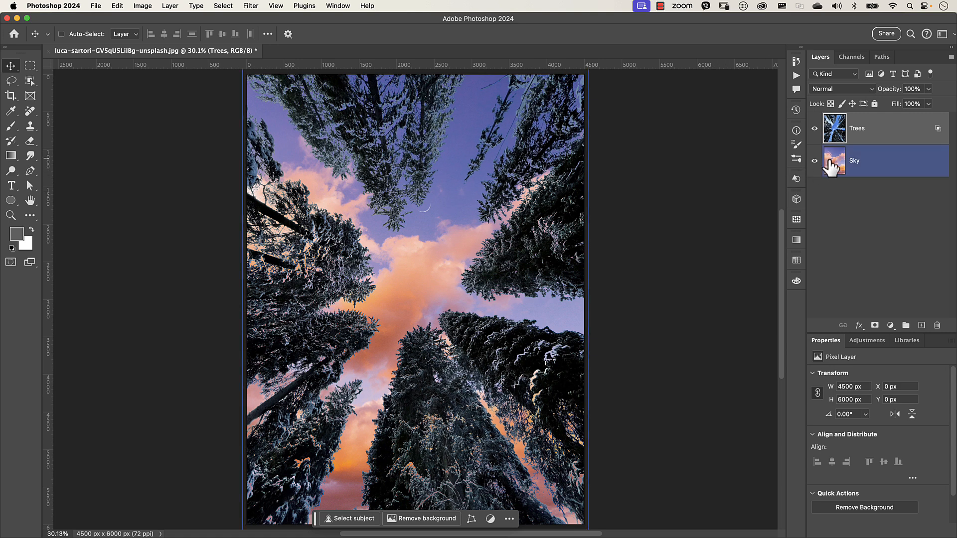
pyautogui.click(815, 162)
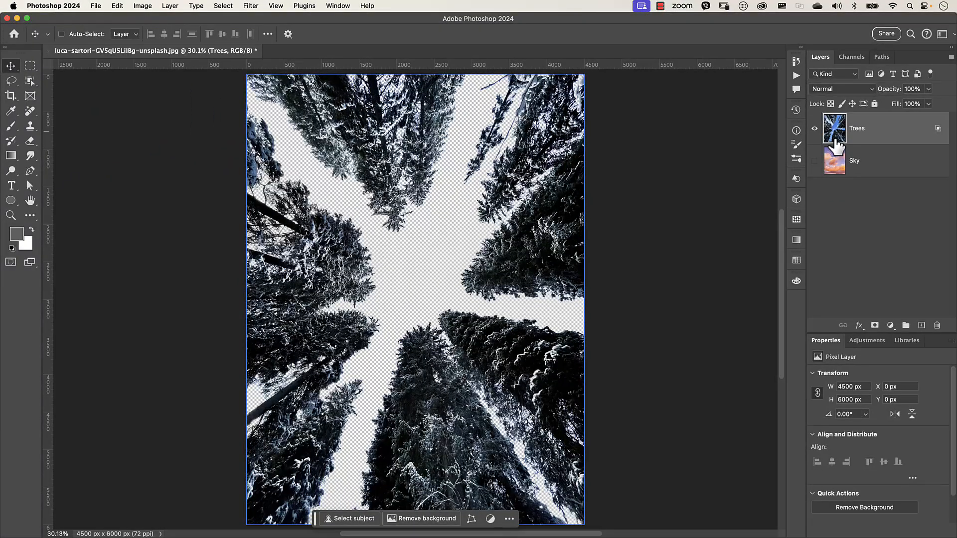
# - Select the Trees layer and convert it to a smart object
pyautogui.keyDown('super'); pyautogui.click(835, 142); pyautogui.keyUp('super')
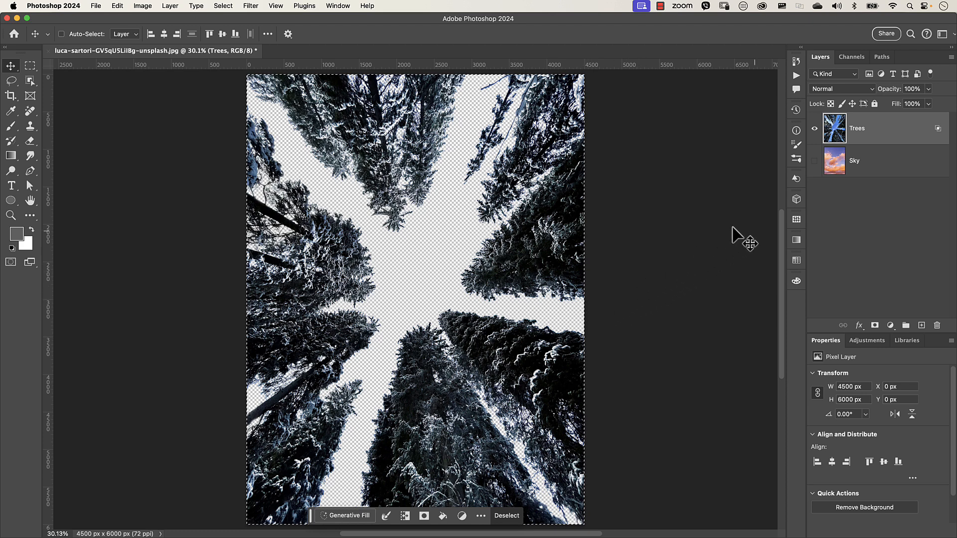
pyautogui.rightClick(905, 129)
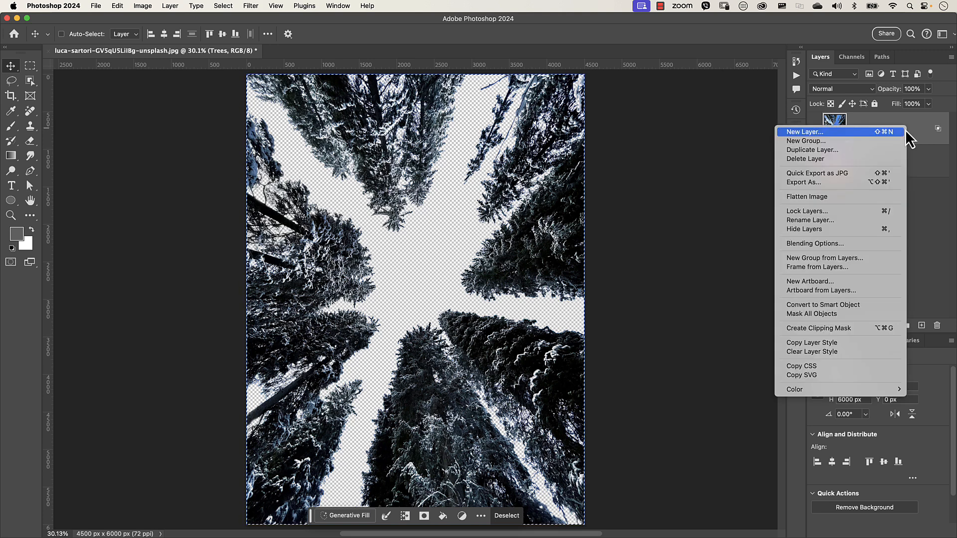
pyautogui.click(854, 304)
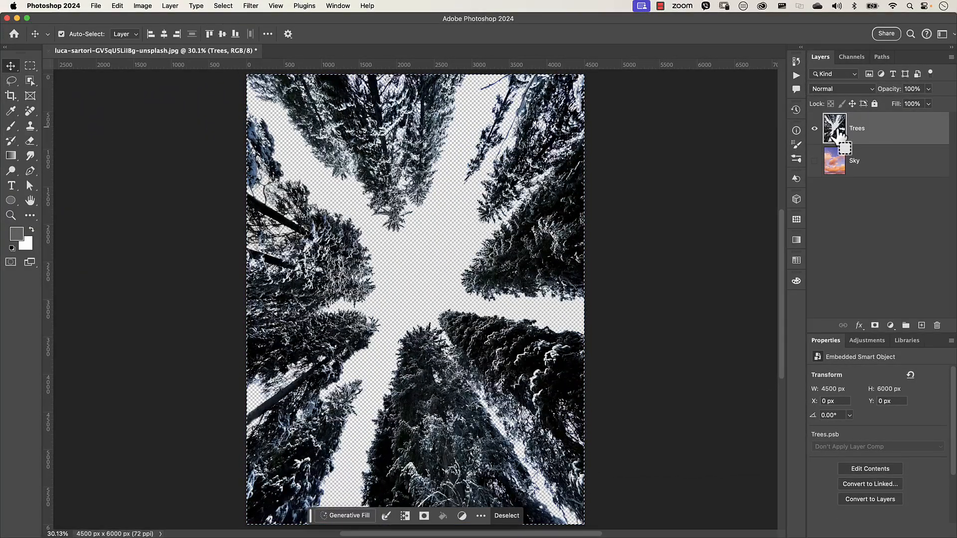
# - Add a layer mask to the Trees layer from the active selection
pyautogui.keyDown('super'); pyautogui.click(830, 139); pyautogui.keyUp('super')
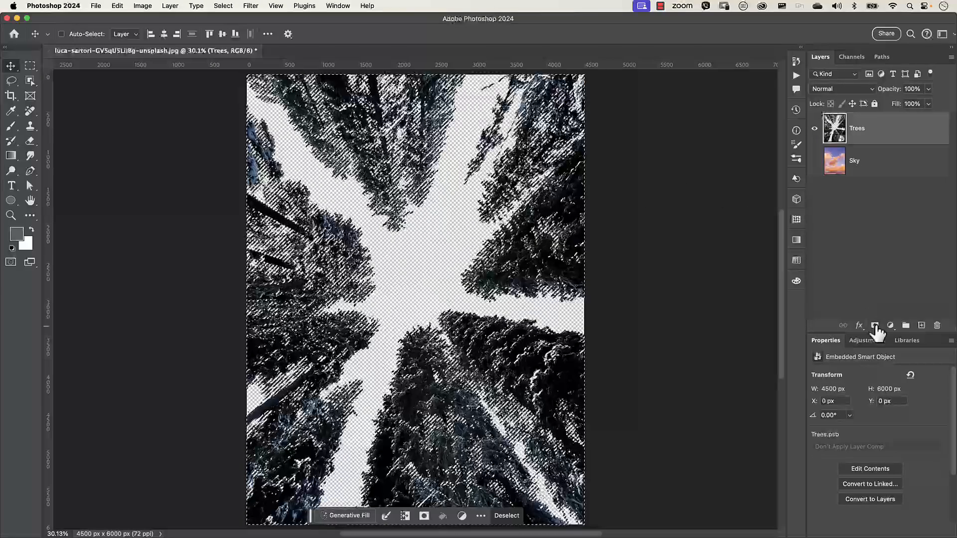
pyautogui.click(875, 324)
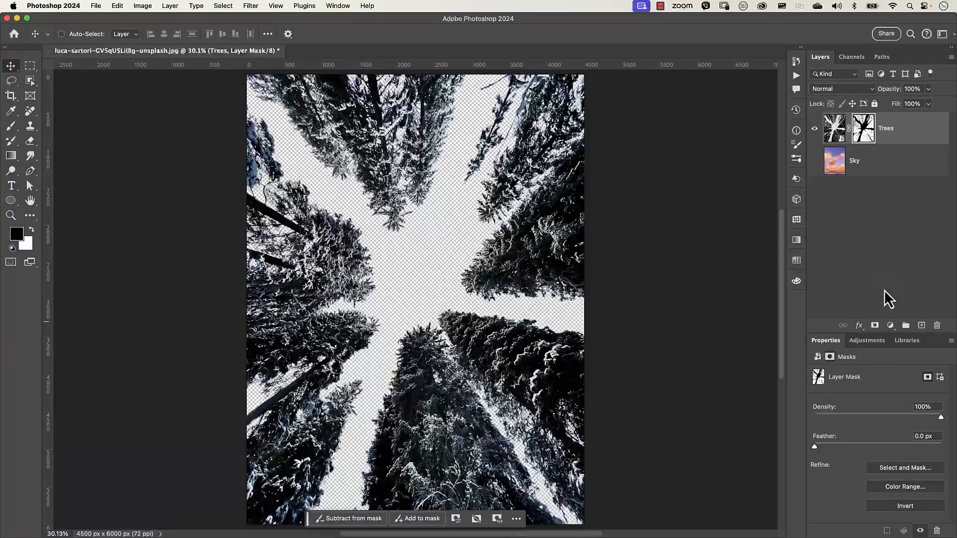
pyautogui.keyDown('alt'); pyautogui.click(865, 134); pyautogui.keyUp('alt')
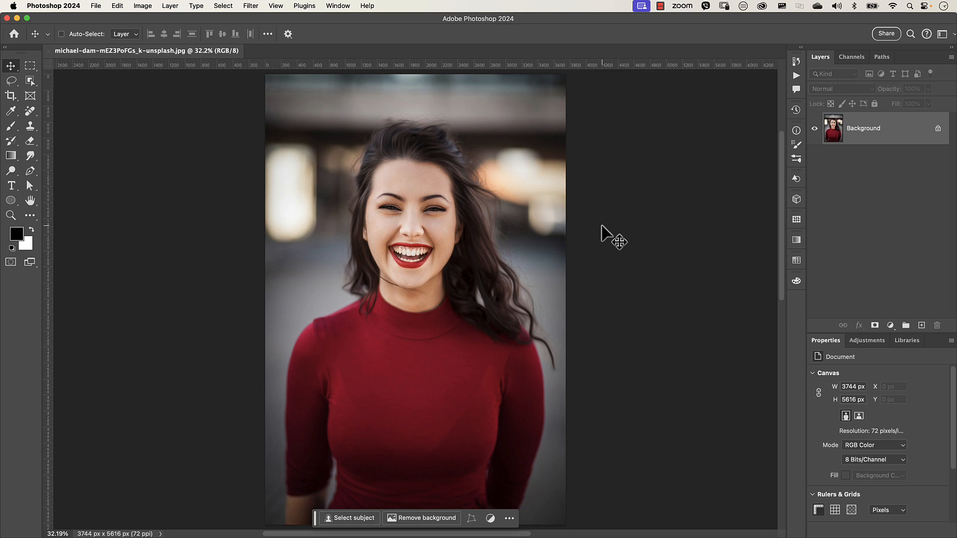
# - Duplicate the portrait photo's Background layer and convert the copy to a smart object
pyautogui.scroll(5, 419, 262)
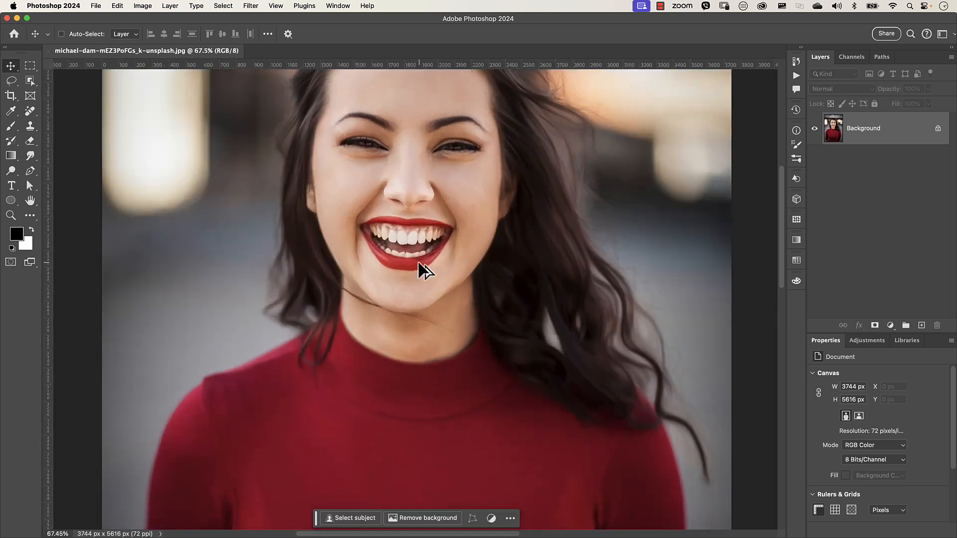
pyautogui.scroll(-1, 419, 262)
pyautogui.moveTo(436, 256); pyautogui.dragTo(434, 306)
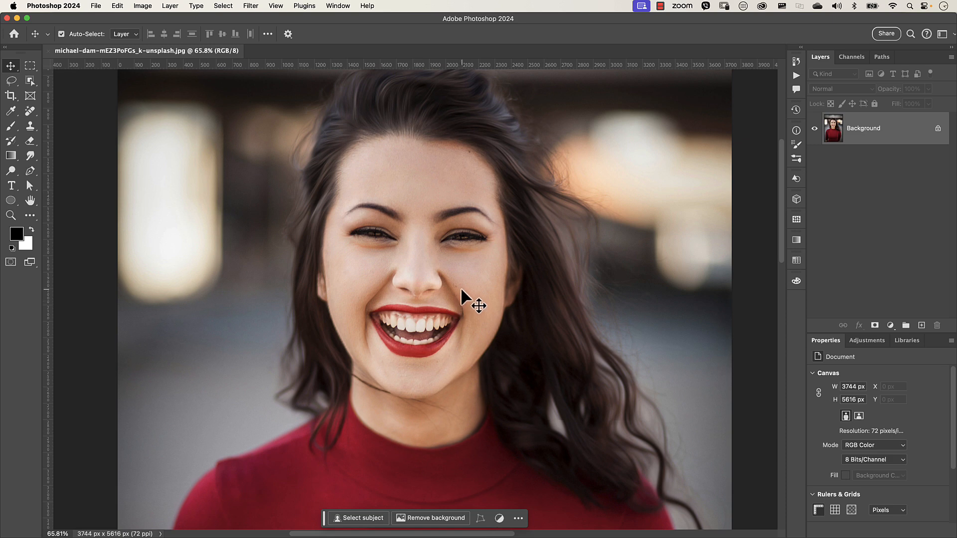
pyautogui.press('super+0')
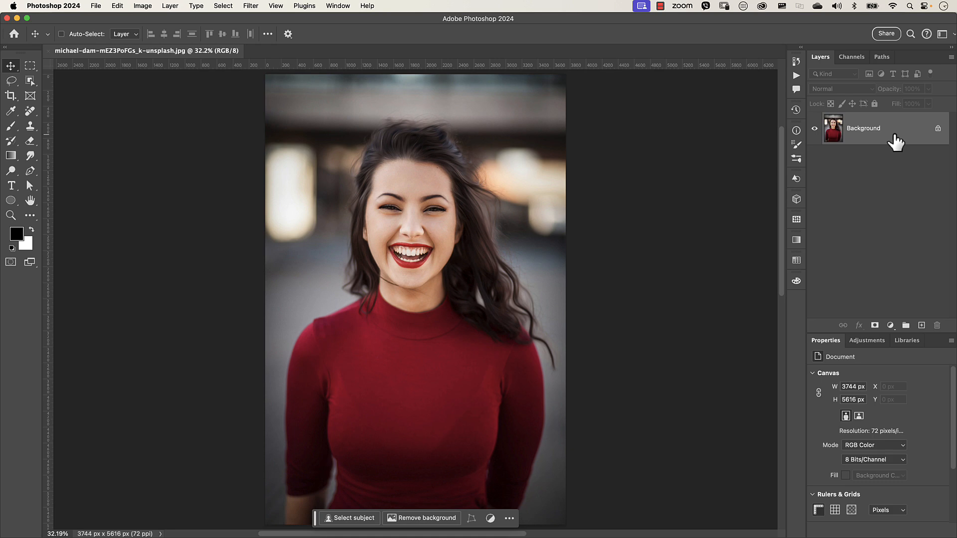
pyautogui.press('super+j')
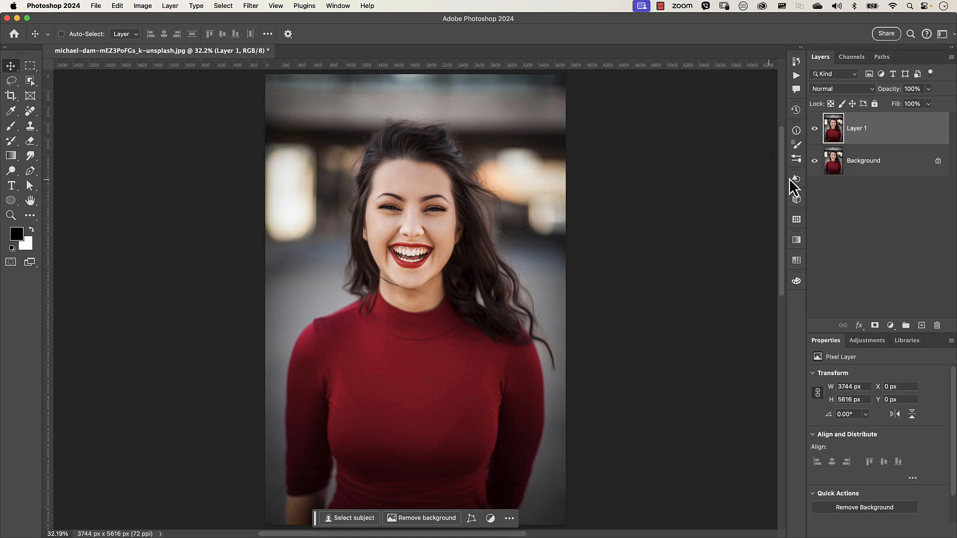
pyautogui.keyDown('ctrl'); pyautogui.click(886, 130); pyautogui.keyUp('ctrl')
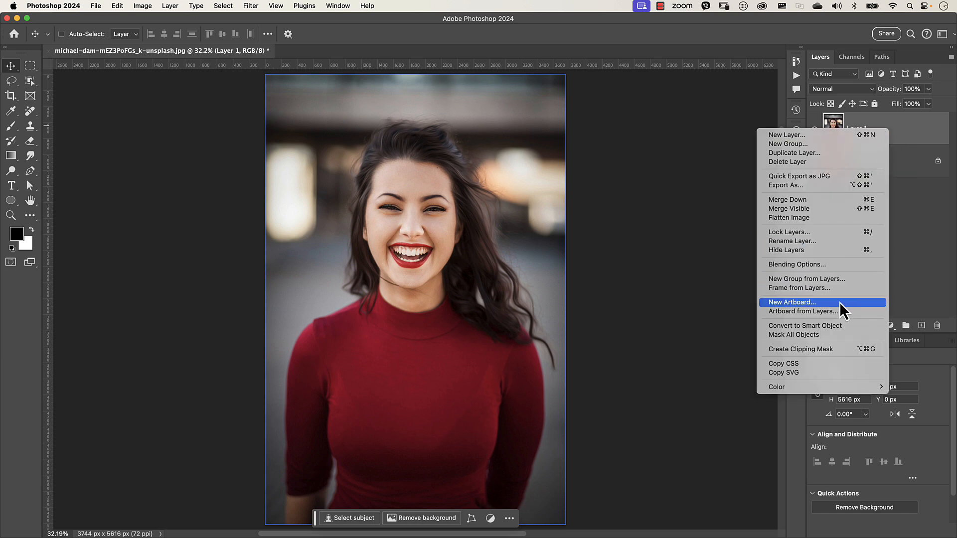
pyautogui.click(820, 325)
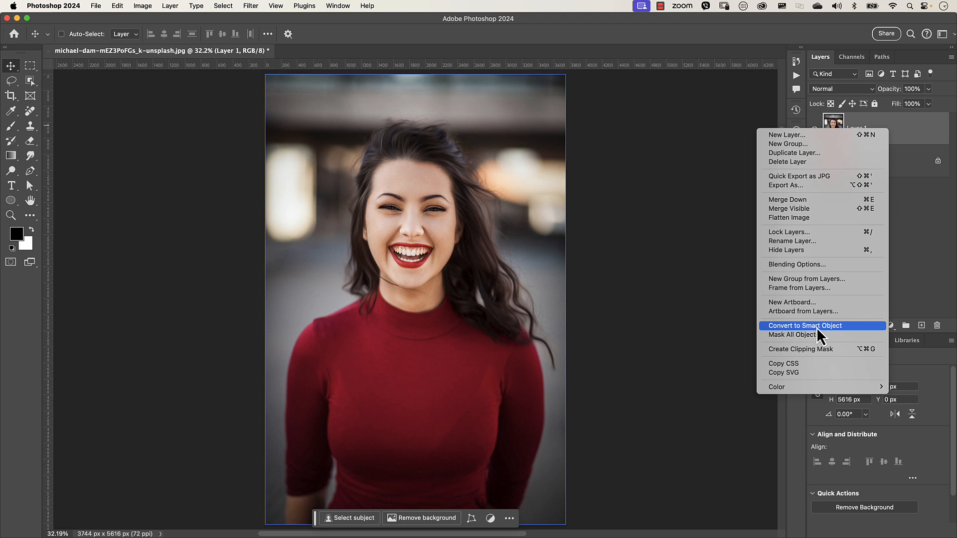
pyautogui.click(825, 326)
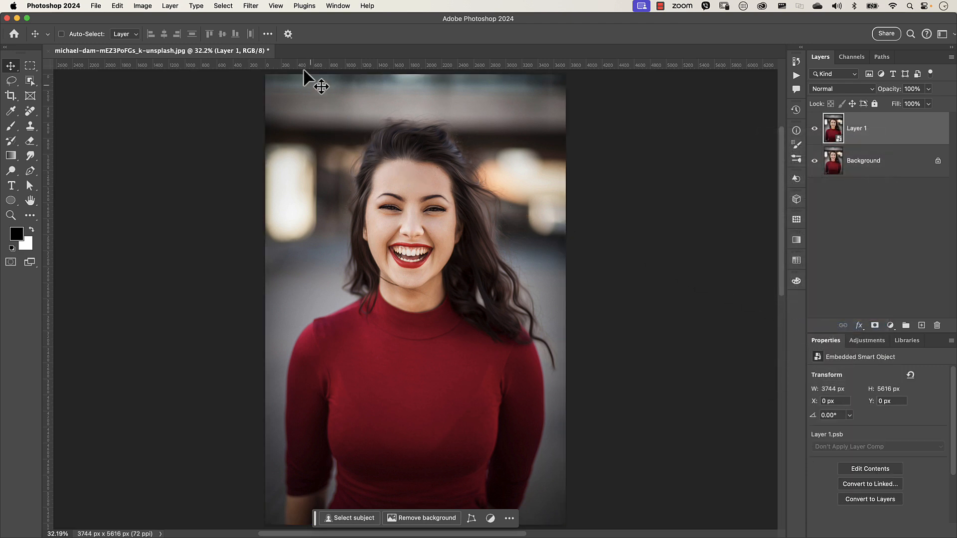
# - Apply a High Pass filter with a 5.0 pixel radius to Layer 1
pyautogui.click(251, 6)
pyautogui.moveTo(348, 215)
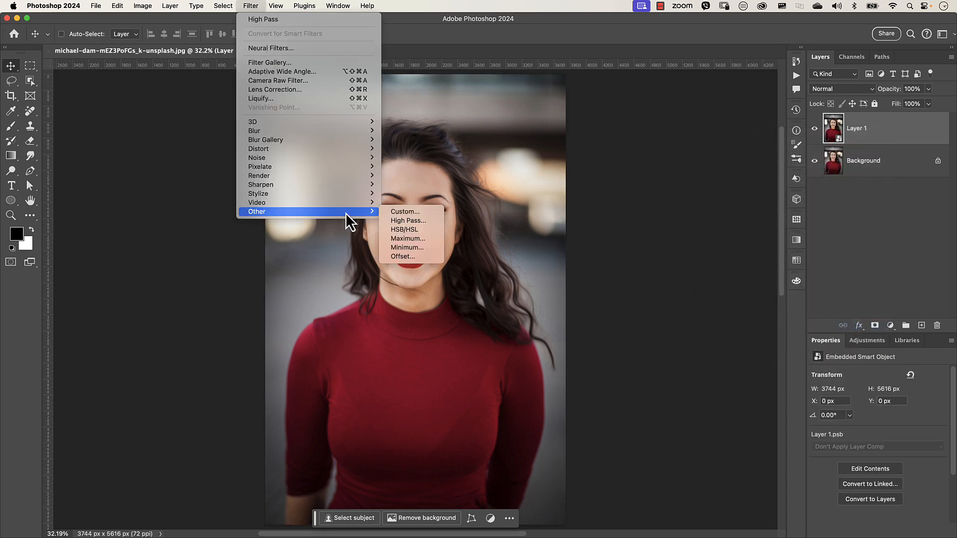
pyautogui.click(402, 223)
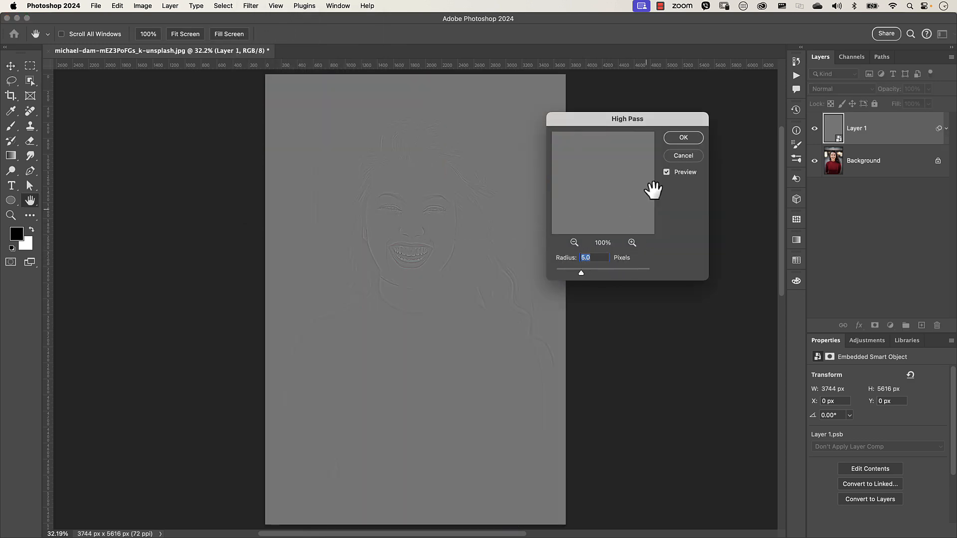
pyautogui.click(684, 138)
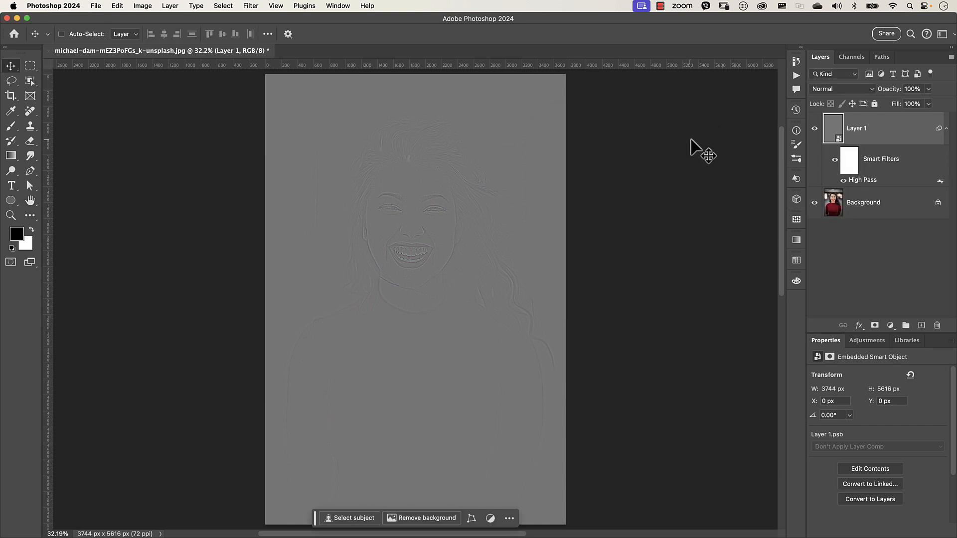
# - Set Layer 1's blend mode to Linear Light and zoom in on the face
pyautogui.click(833, 90)
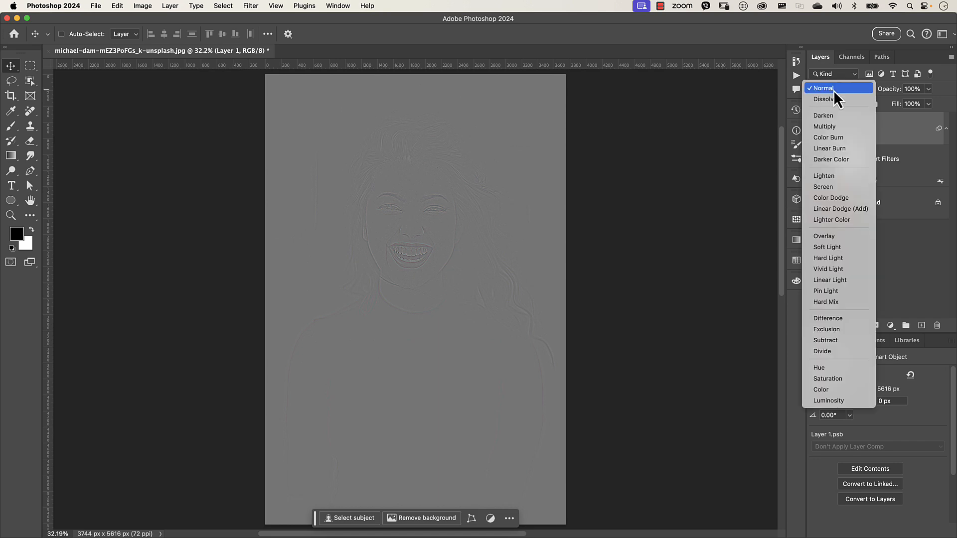
pyautogui.click(830, 280)
pyautogui.scroll(3, 414, 229)
pyautogui.scroll(2, 413, 229)
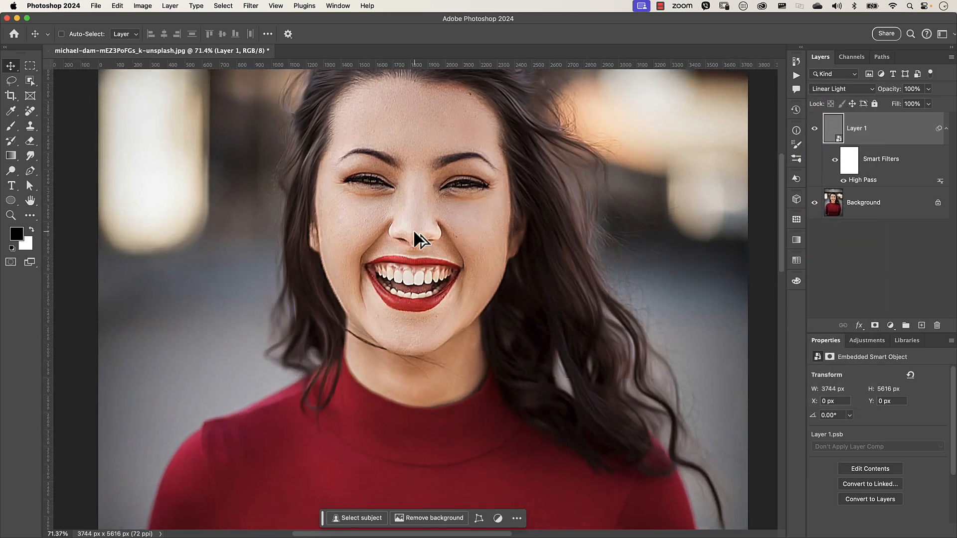
pyautogui.moveTo(424, 220); pyautogui.dragTo(453, 276)
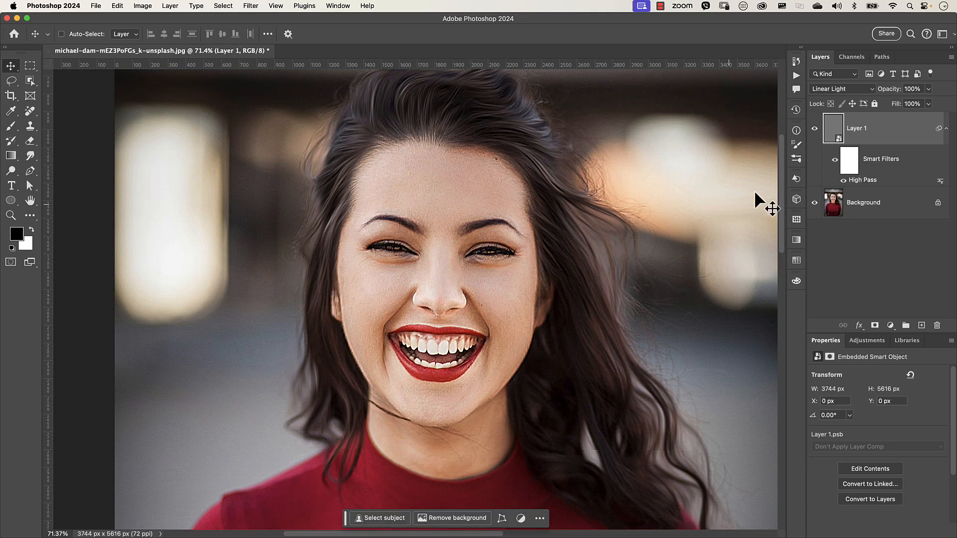
# - Toggle Layer 1's visibility to compare the sharpened face with the original
pyautogui.click(814, 129)
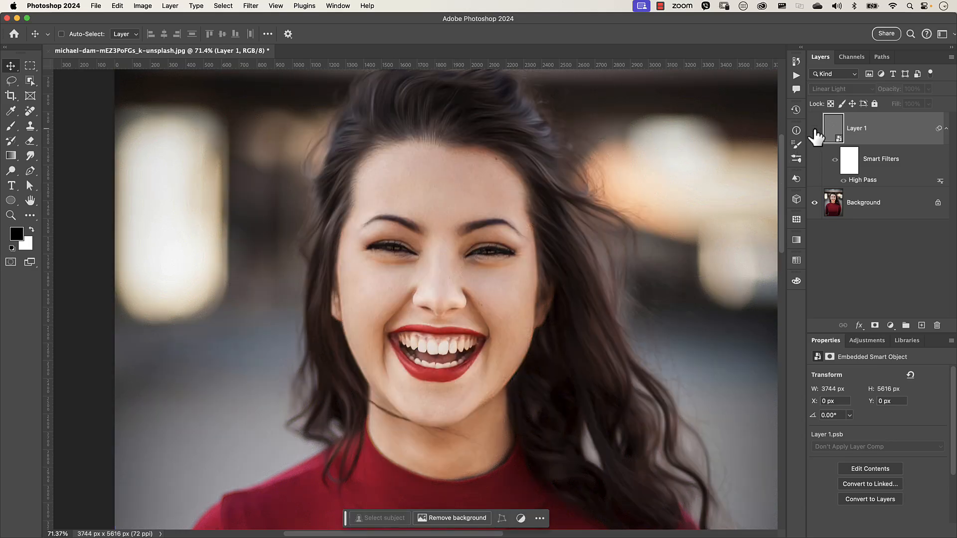
pyautogui.click(815, 130)
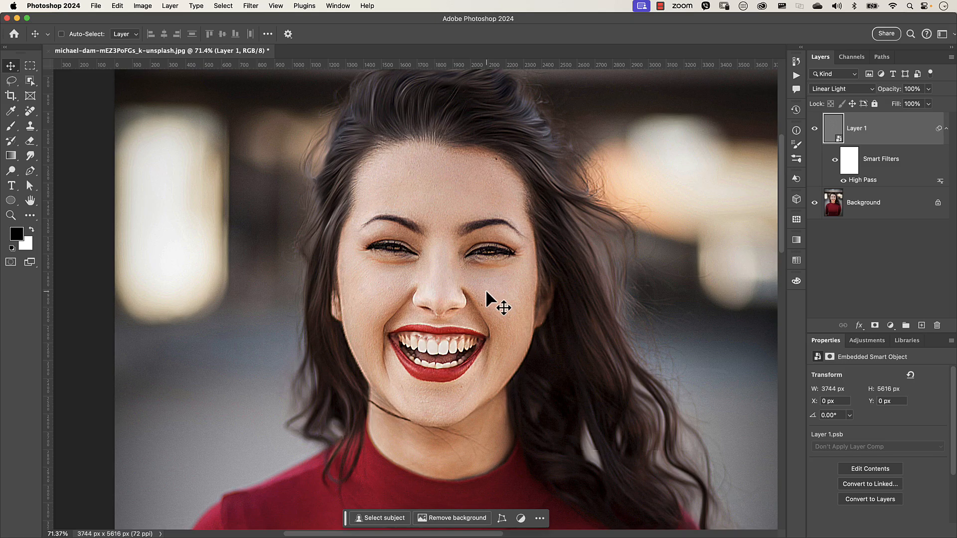
pyautogui.press('super+0')
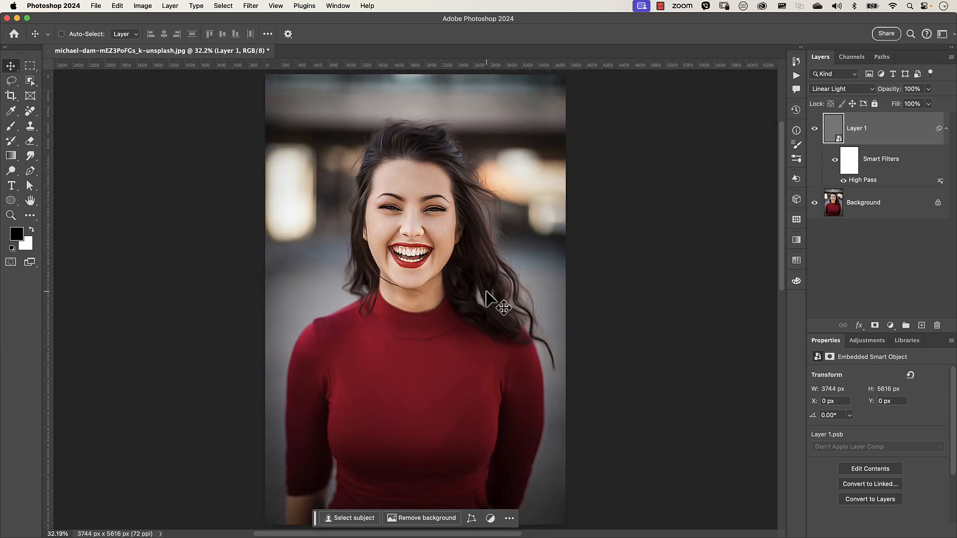
# - Open Layer 1's blending options, split the Underlying Layer white slider to 75/132, and apply the style
pyautogui.doubleClick(911, 141)
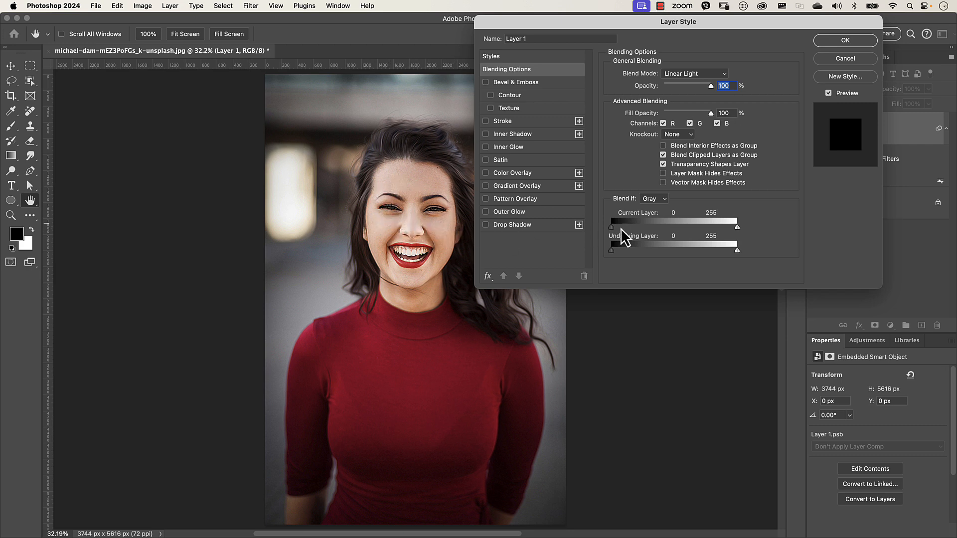
pyautogui.moveTo(700, 27); pyautogui.dragTo(642, 26)
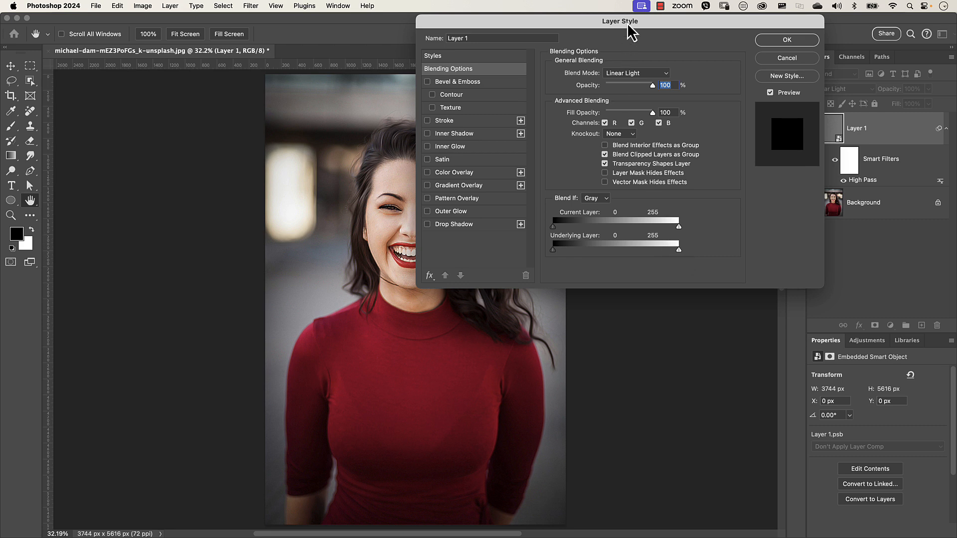
pyautogui.moveTo(626, 23); pyautogui.dragTo(655, 30)
pyautogui.scroll(10, 390, 224)
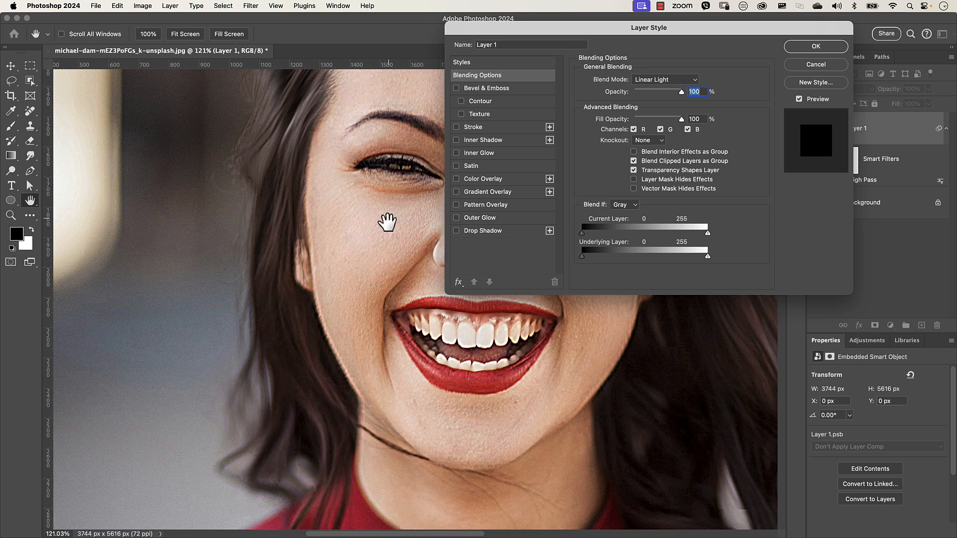
pyautogui.moveTo(388, 222); pyautogui.dragTo(197, 266)
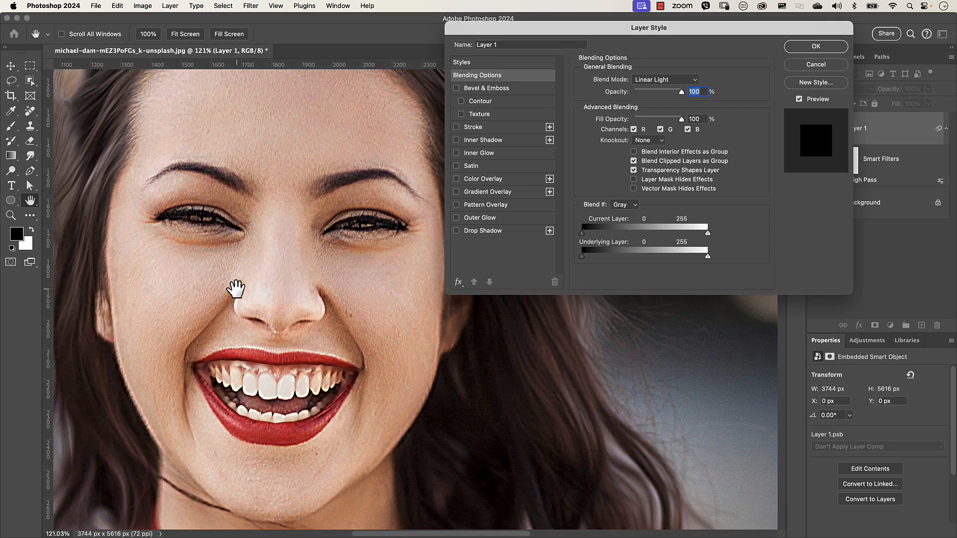
pyautogui.scroll(-5, 238, 281)
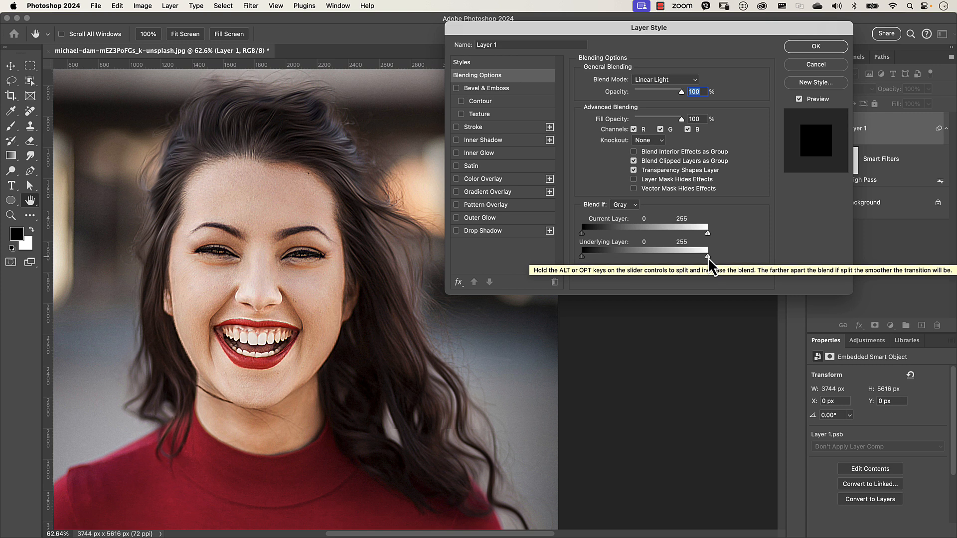
pyautogui.moveTo(707, 257); pyautogui.dragTo(648, 256)
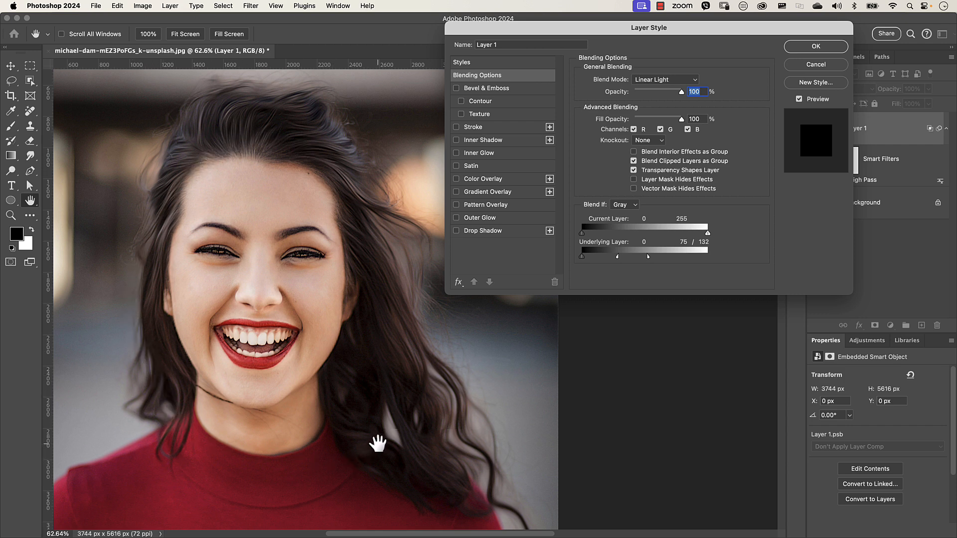
pyautogui.click(812, 49)
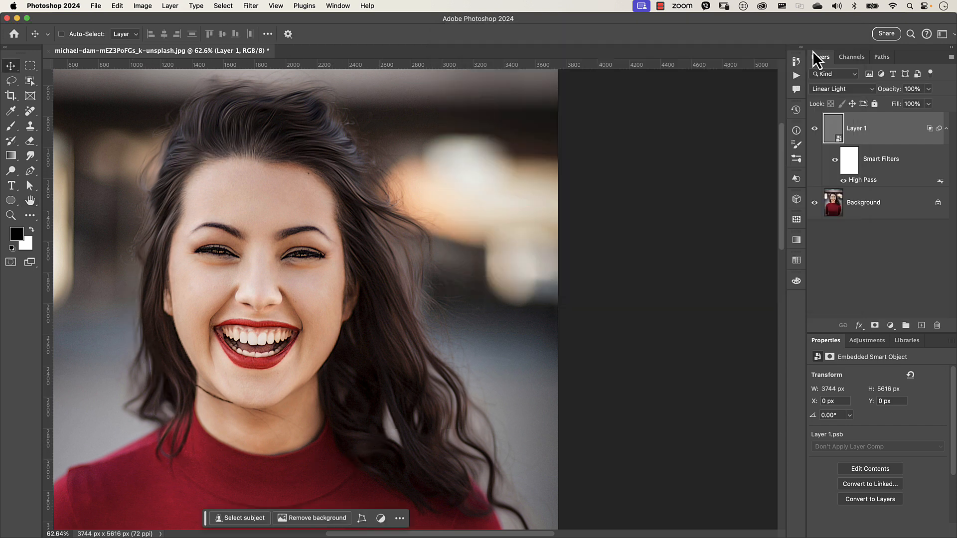
# - Toggle Layer 1's visibility repeatedly to compare the blended sharpening with the original photo
pyautogui.press('super+0')
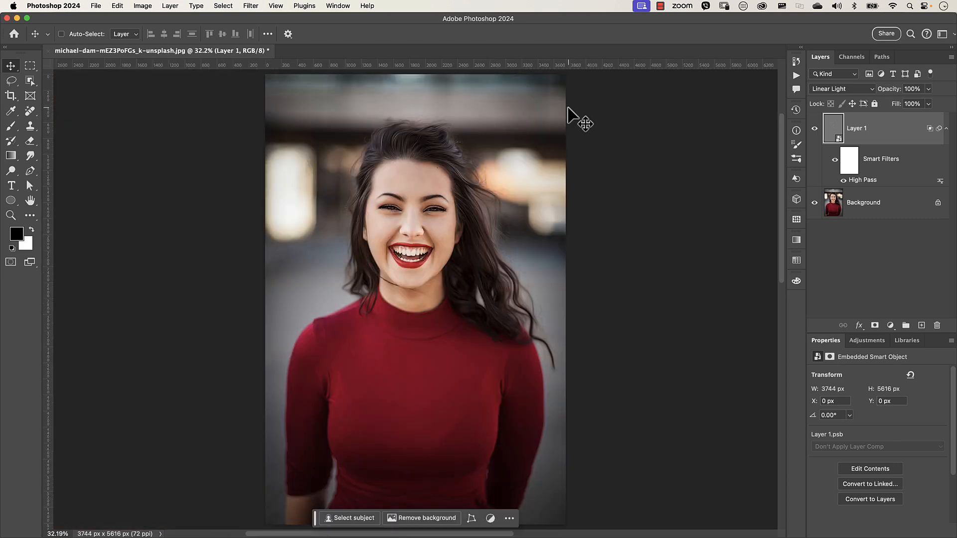
pyautogui.click(815, 130)
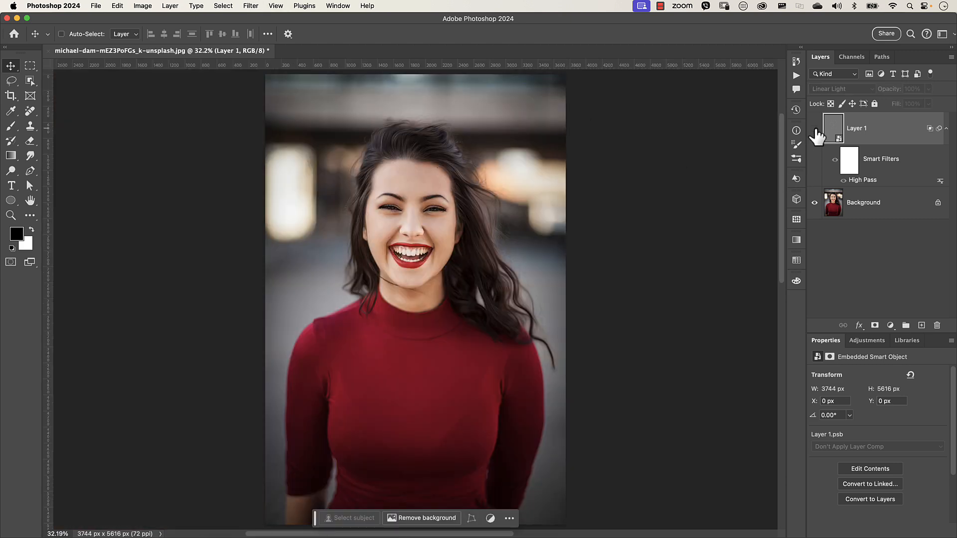
pyautogui.click(815, 130)
pyautogui.click(815, 129)
pyautogui.click(815, 130)
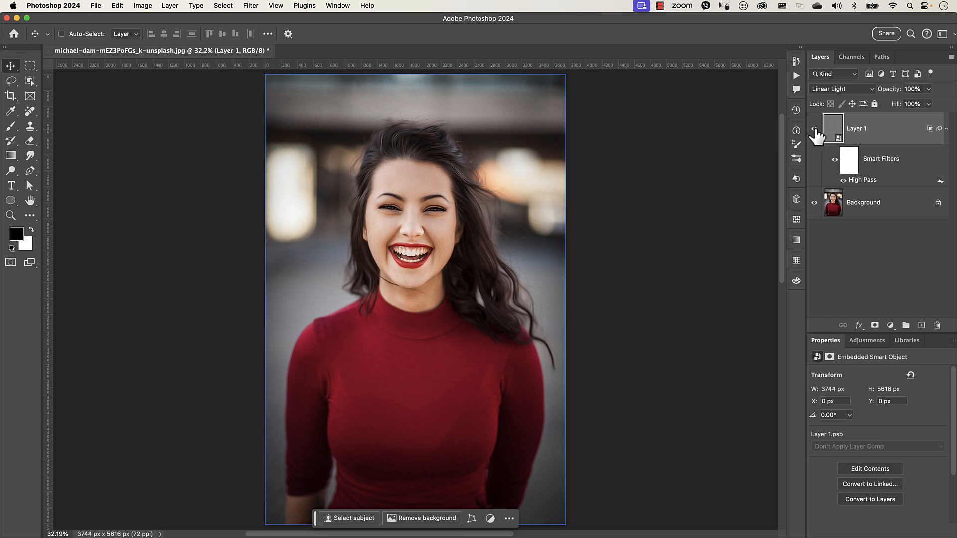
pyautogui.click(816, 130)
pyautogui.click(816, 131)
# - Add a layer mask to Layer 1 and brush black over the eyes to hide the sharpening there
pyautogui.click(875, 326)
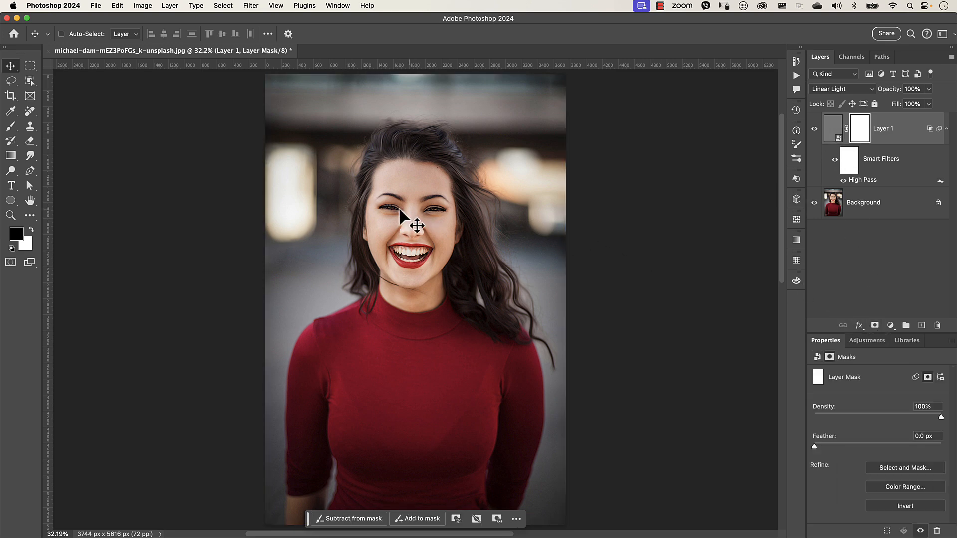
pyautogui.press('b')
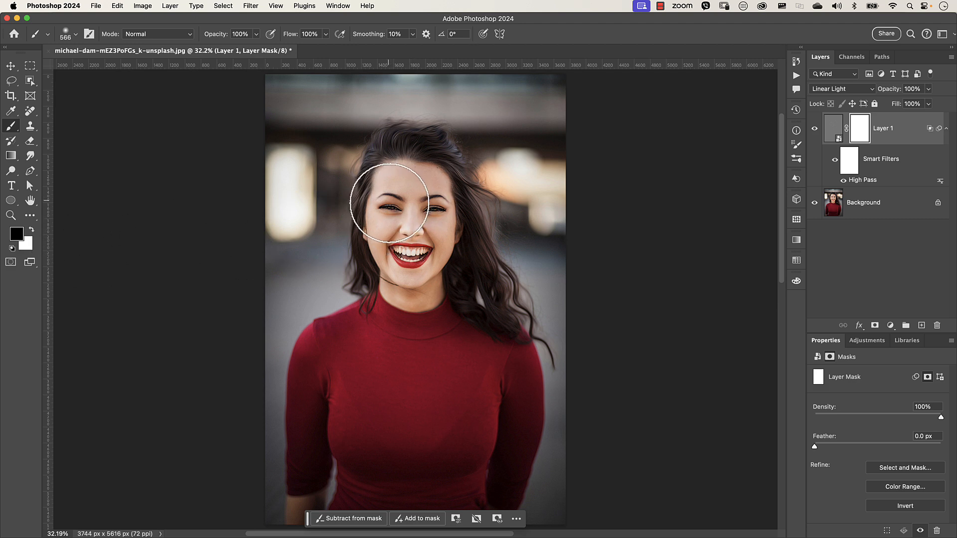
pyautogui.click(391, 207)
pyautogui.click(437, 210)
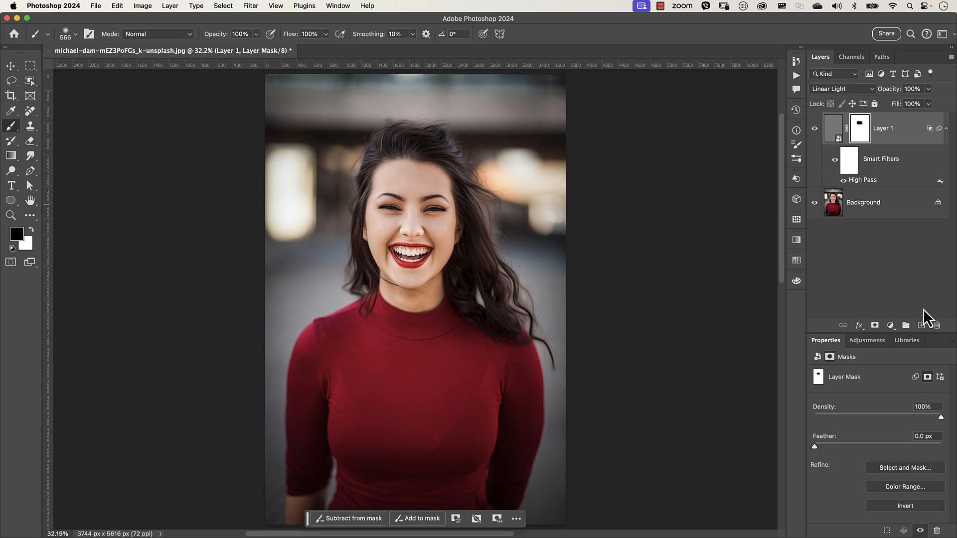
# - On a new layer, sample a warm bokeh colour from the background and paint a soft patch over the top of the hair
pyautogui.click(922, 325)
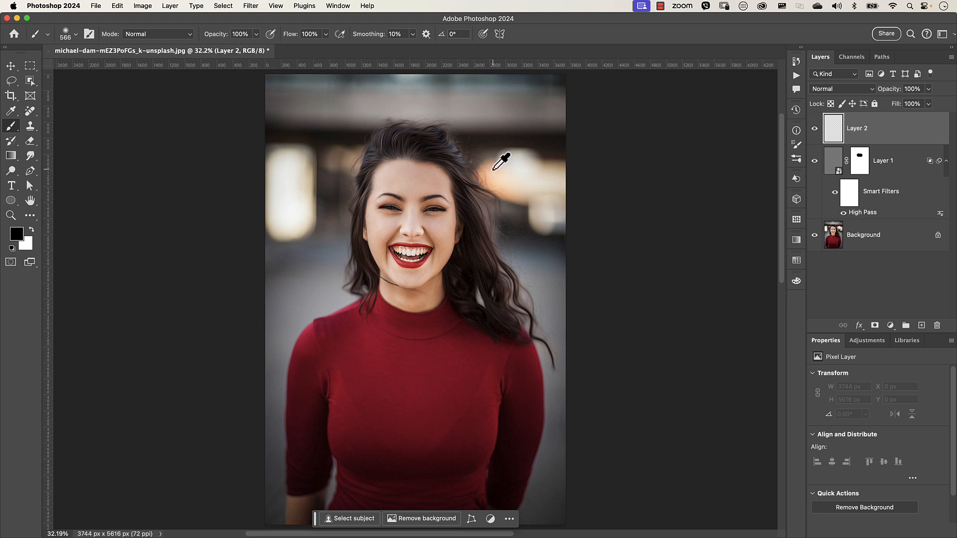
pyautogui.keyDown('alt'); pyautogui.click(494, 169); pyautogui.keyUp('alt')
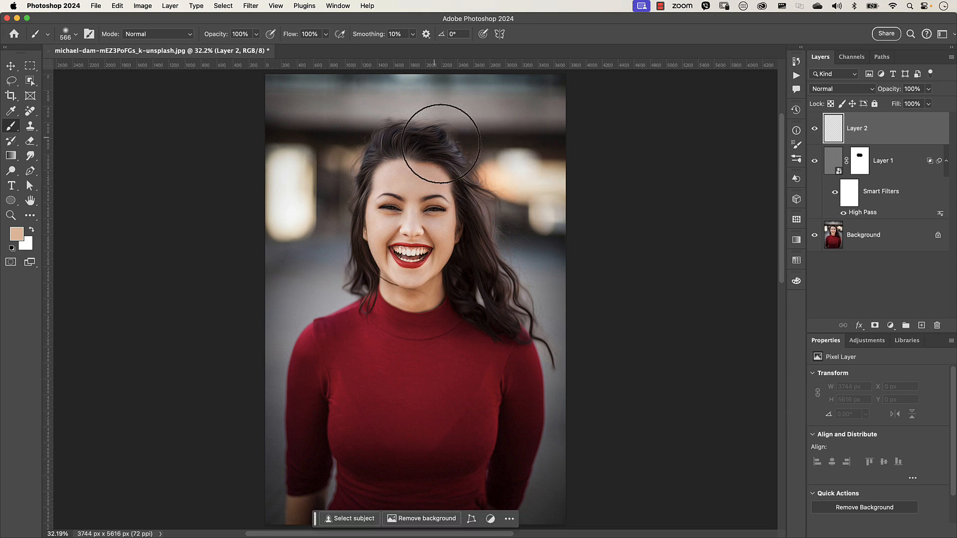
pyautogui.click(442, 146)
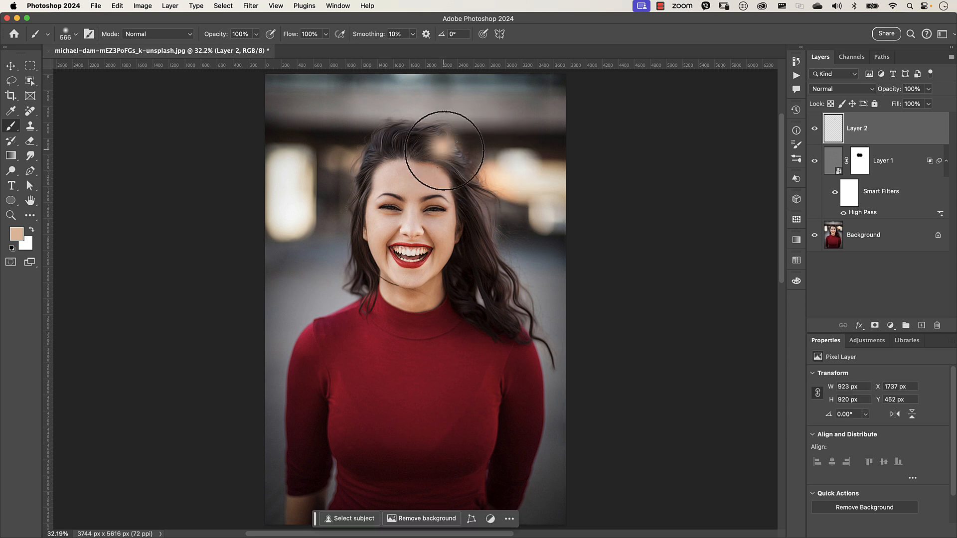
pyautogui.moveTo(445, 152); pyautogui.dragTo(449, 158)
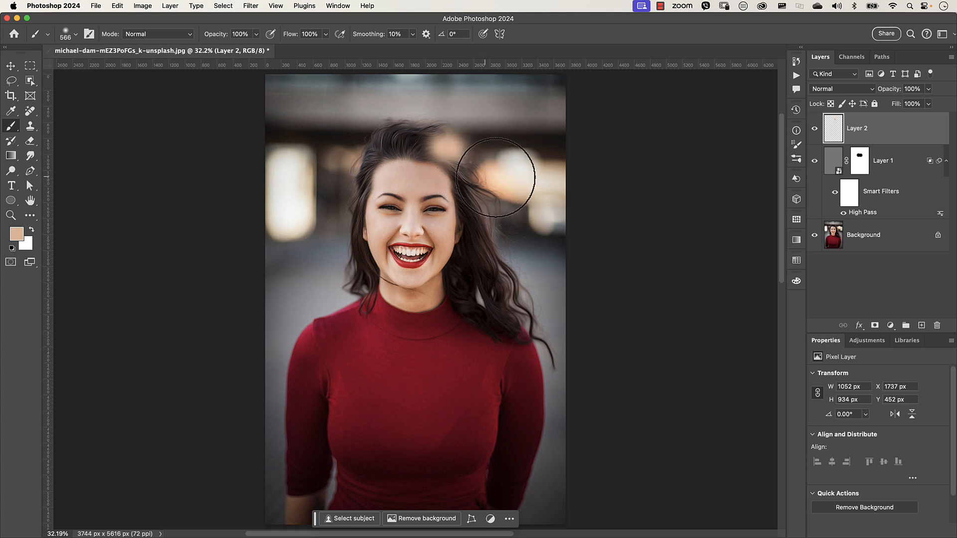
# - Set Layer 2's blend mode to Soft Light
pyautogui.click(842, 90)
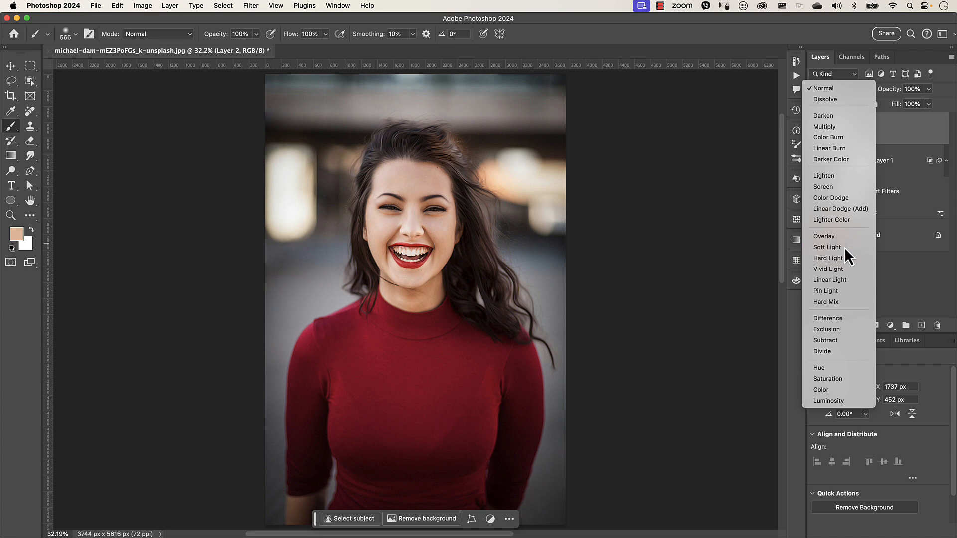
pyautogui.click(844, 248)
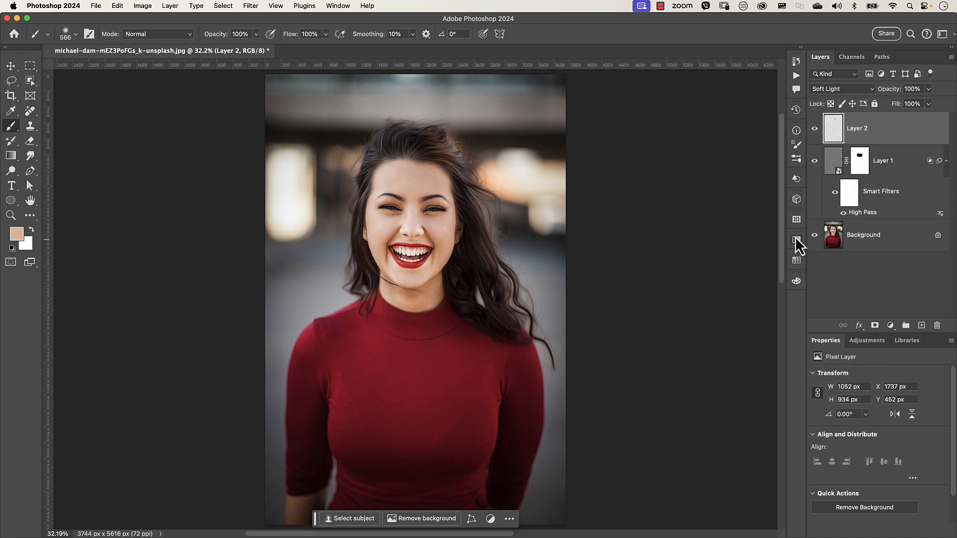
# - Open Layer 2's blending options, move the Underlying Layer black slider to 35, split it, and apply the style
pyautogui.doubleClick(914, 142)
pyautogui.moveTo(659, 31); pyautogui.dragTo(744, 164)
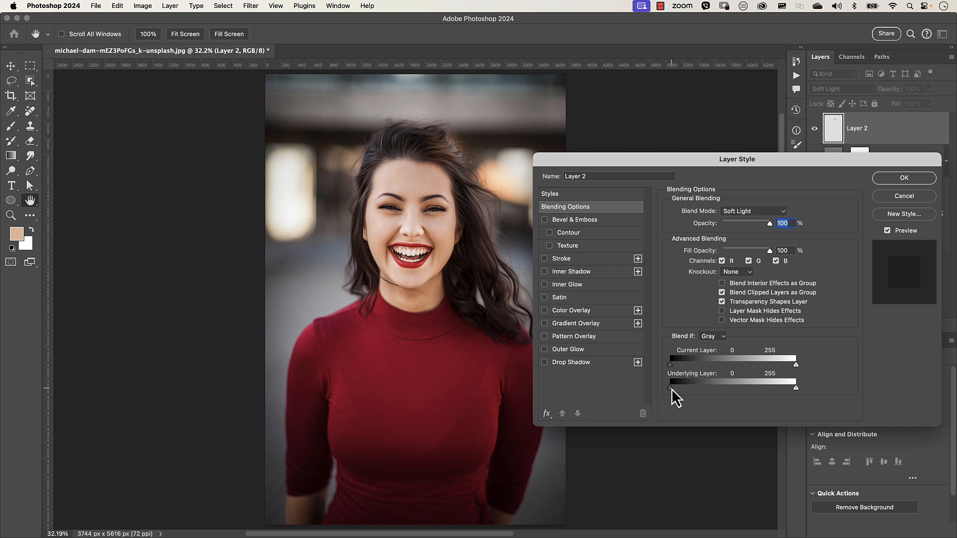
pyautogui.moveTo(678, 390); pyautogui.dragTo(687, 389)
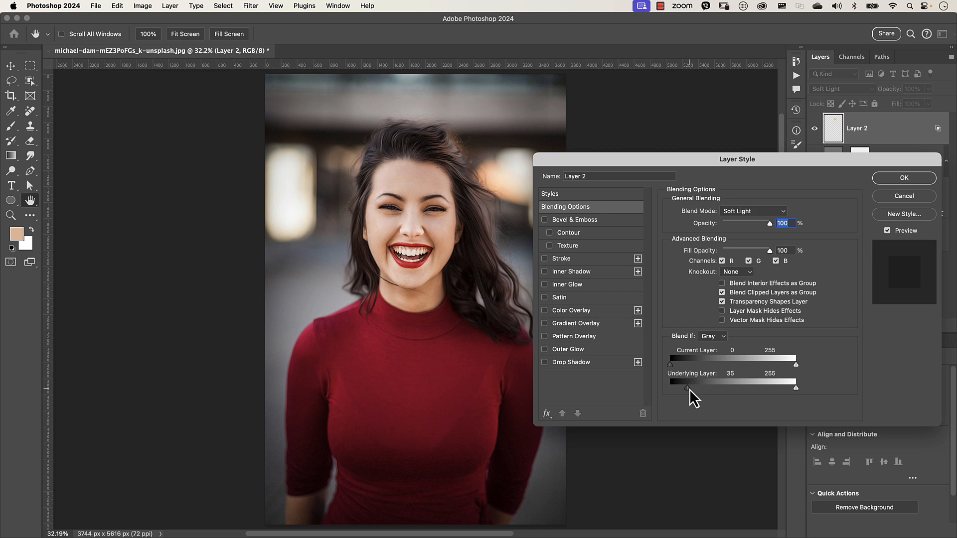
pyautogui.press('alt')
pyautogui.moveTo(689, 388)
pyautogui.mouseDown()
pyautogui.moveTo(703, 388)
pyautogui.moveTo(682, 388)
pyautogui.mouseUp()
pyautogui.click(900, 179)
# - Toggle Layer 2's visibility to compare the painted glow with the original
pyautogui.click(816, 129)
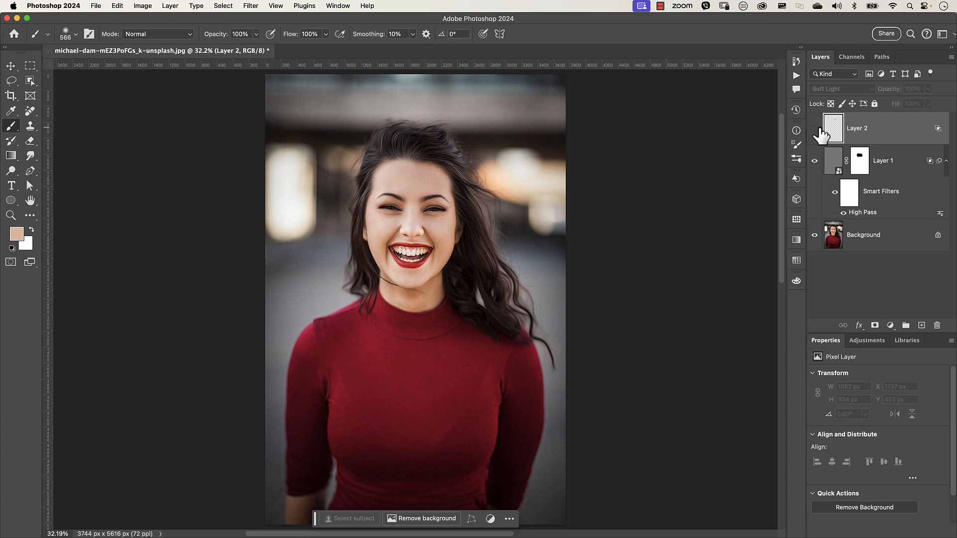
pyautogui.click(815, 129)
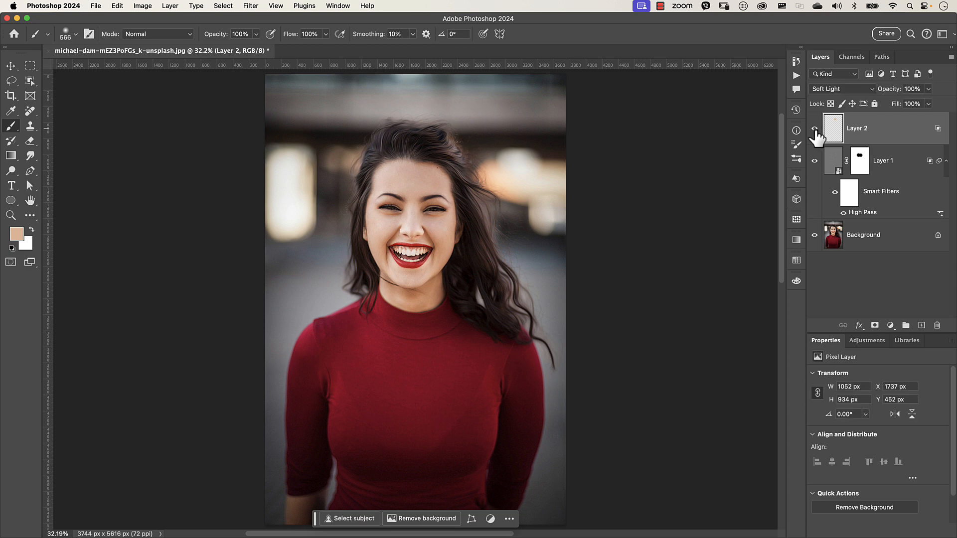
pyautogui.click(815, 129)
pyautogui.click(815, 129)
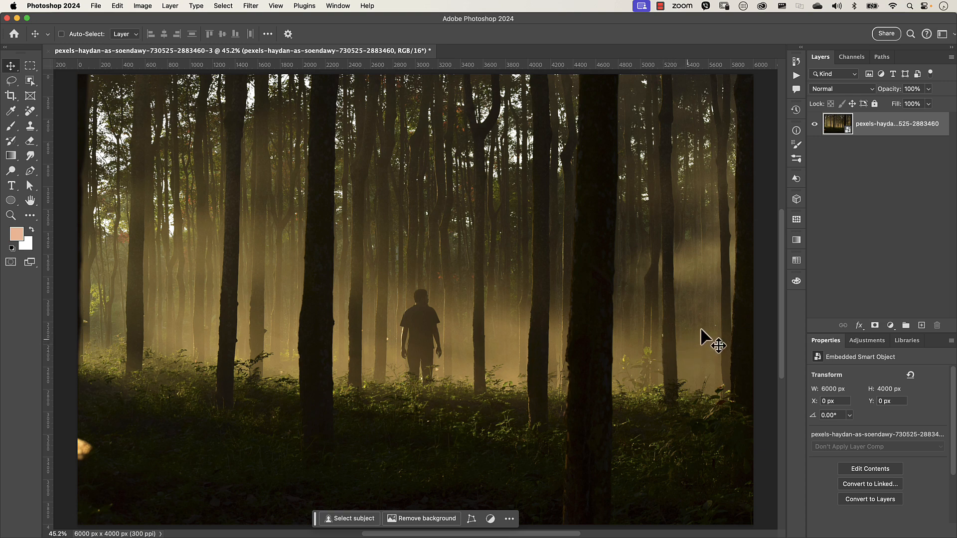
# - Add a Hue/Saturation adjustment layer over the forest photo and enable a Color Overlay effect in its layer style
pyautogui.click(890, 325)
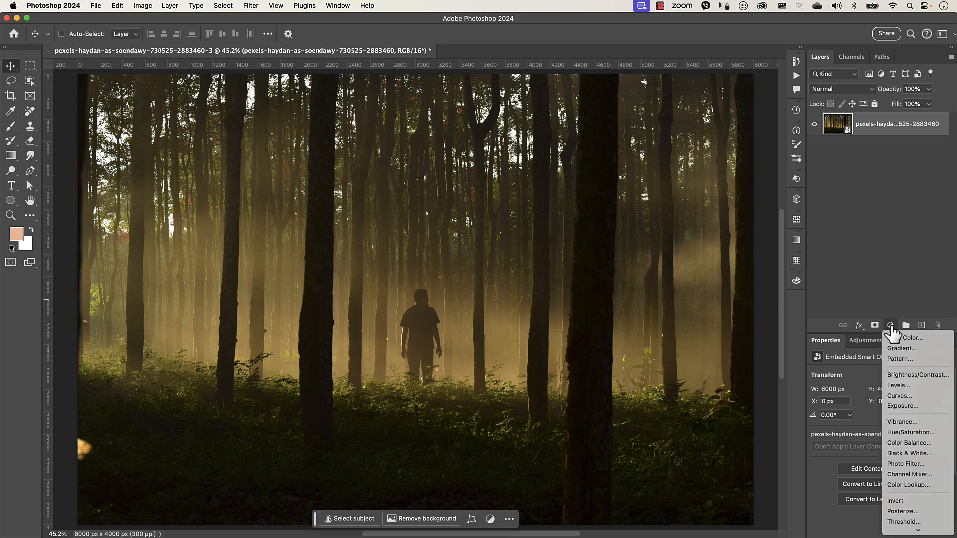
pyautogui.click(904, 432)
pyautogui.click(909, 130)
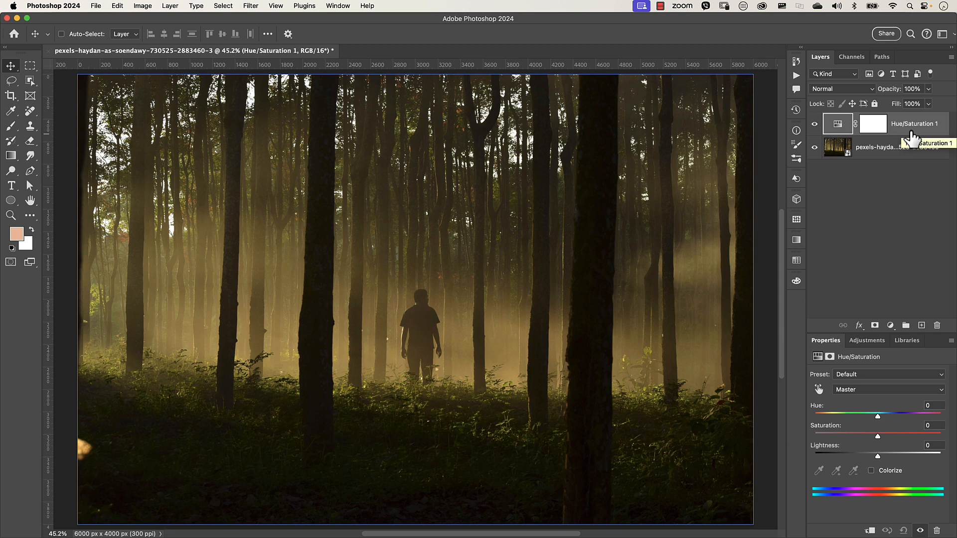
pyautogui.doubleClick(911, 137)
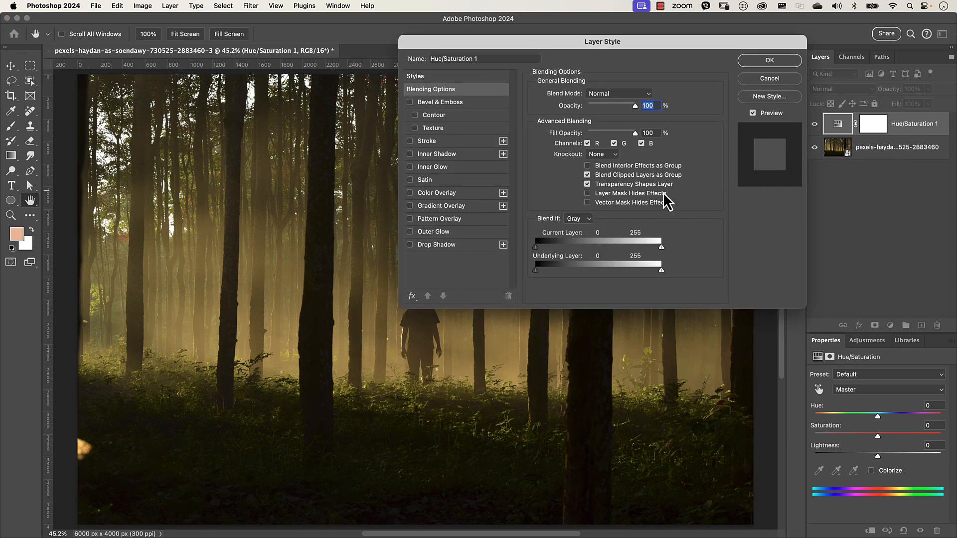
pyautogui.moveTo(630, 46); pyautogui.dragTo(717, 94)
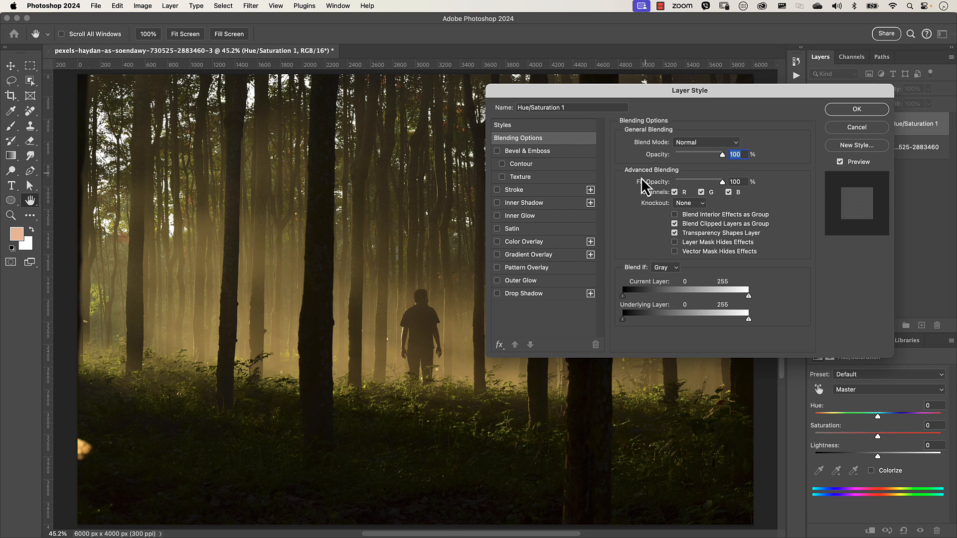
pyautogui.click(497, 242)
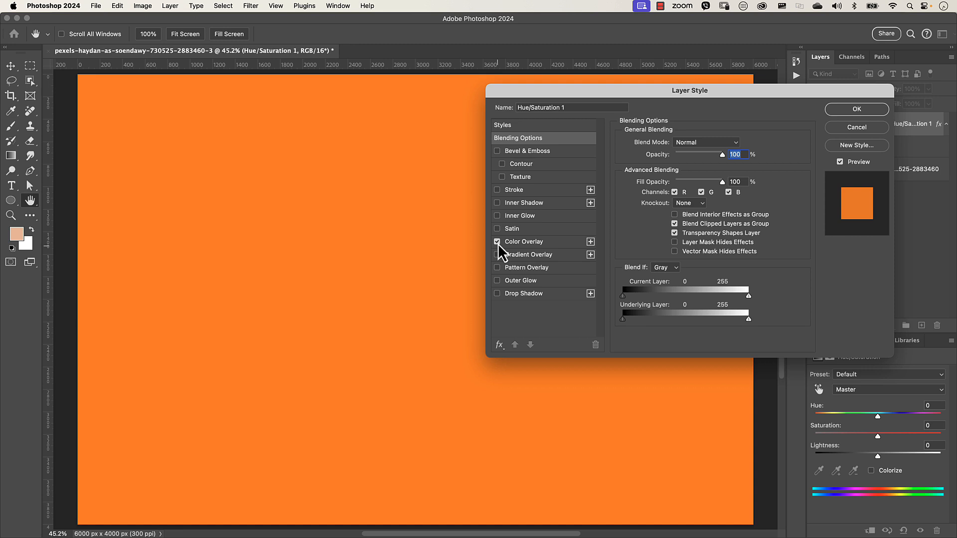
pyautogui.click(498, 244)
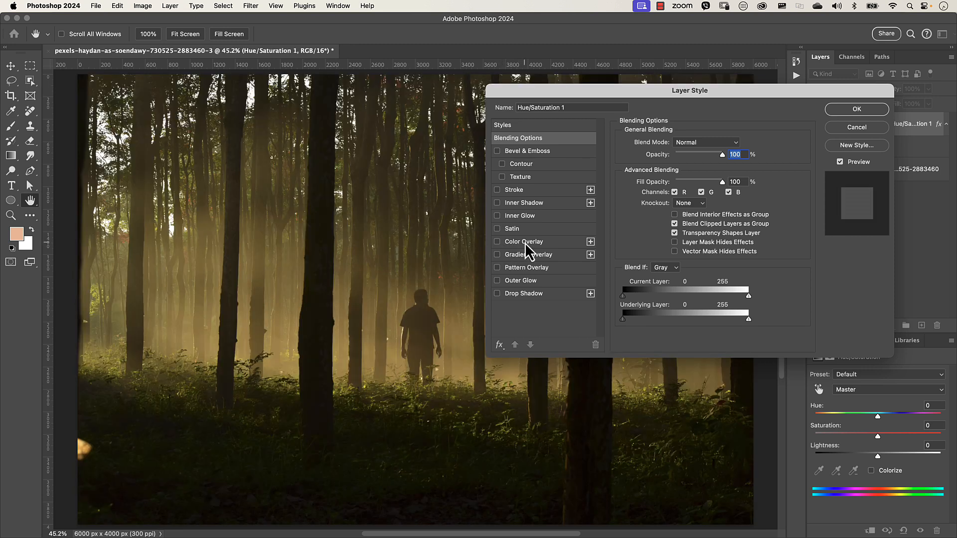
pyautogui.click(525, 244)
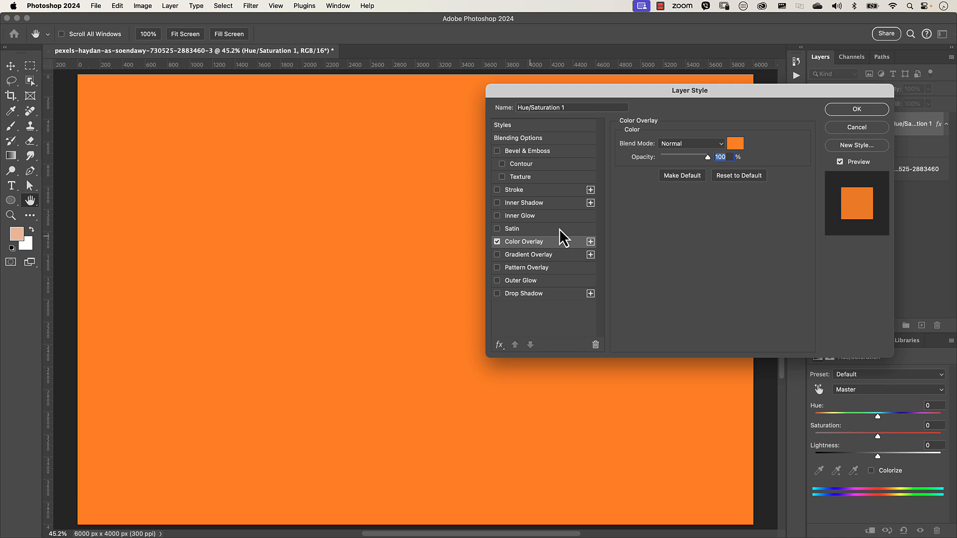
# - Set the Color Overlay colour to magenta ff00de
pyautogui.click(736, 147)
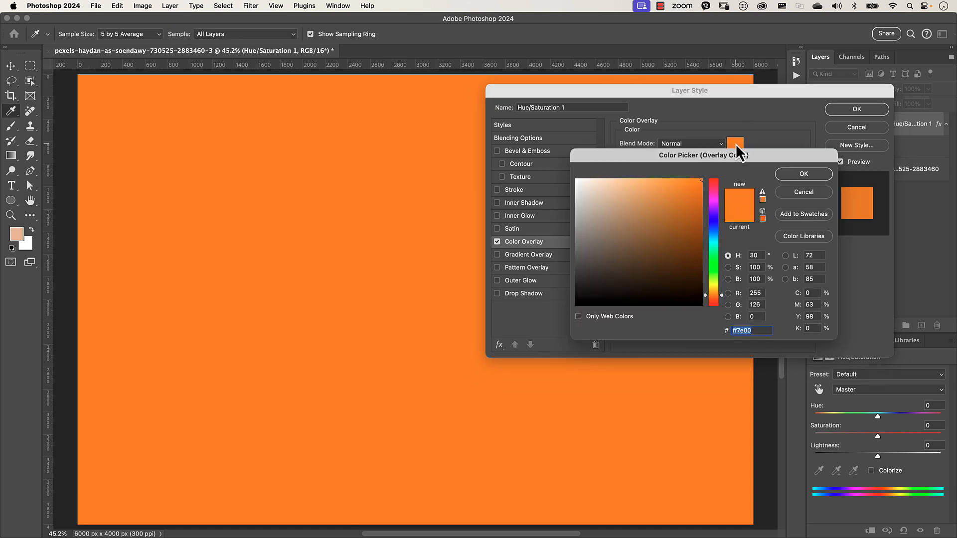
pyautogui.moveTo(732, 158); pyautogui.dragTo(656, 158)
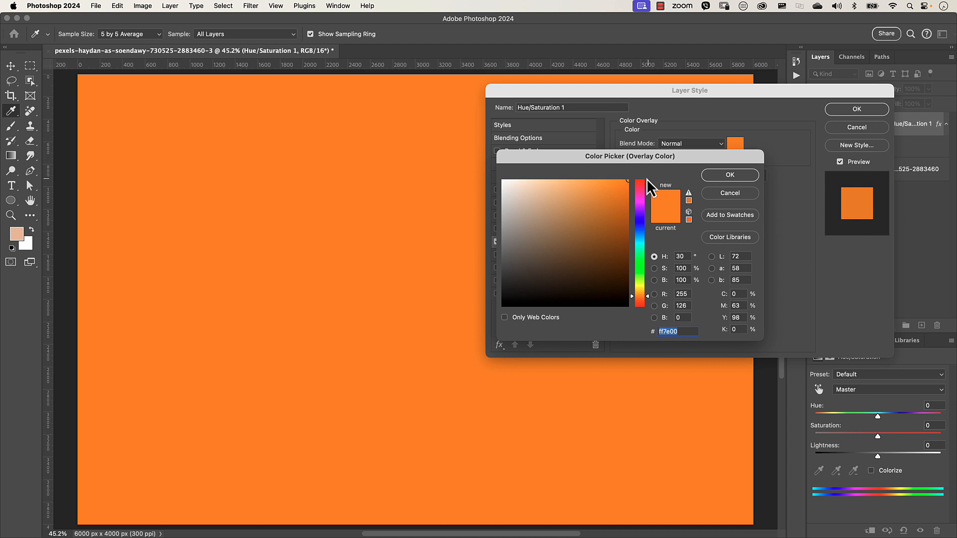
pyautogui.click(641, 199)
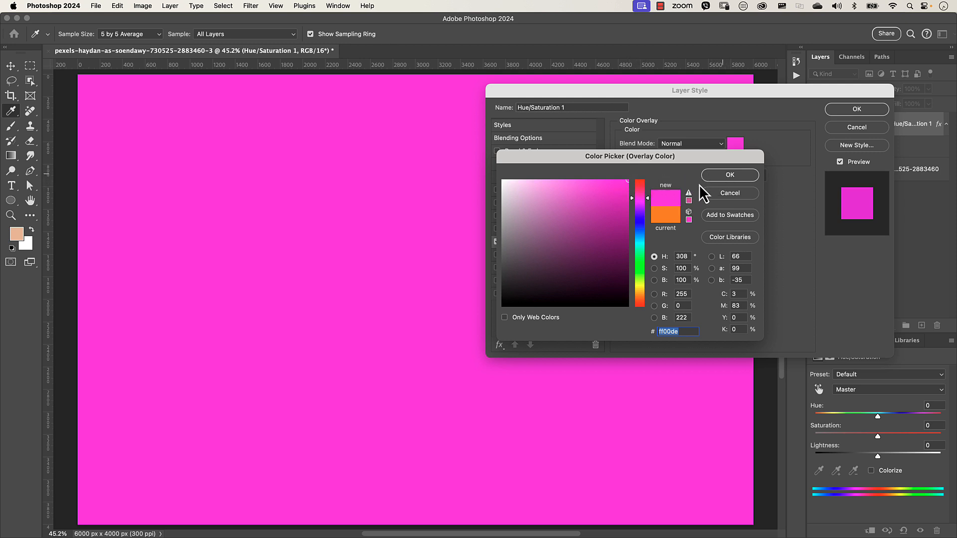
pyautogui.click(730, 175)
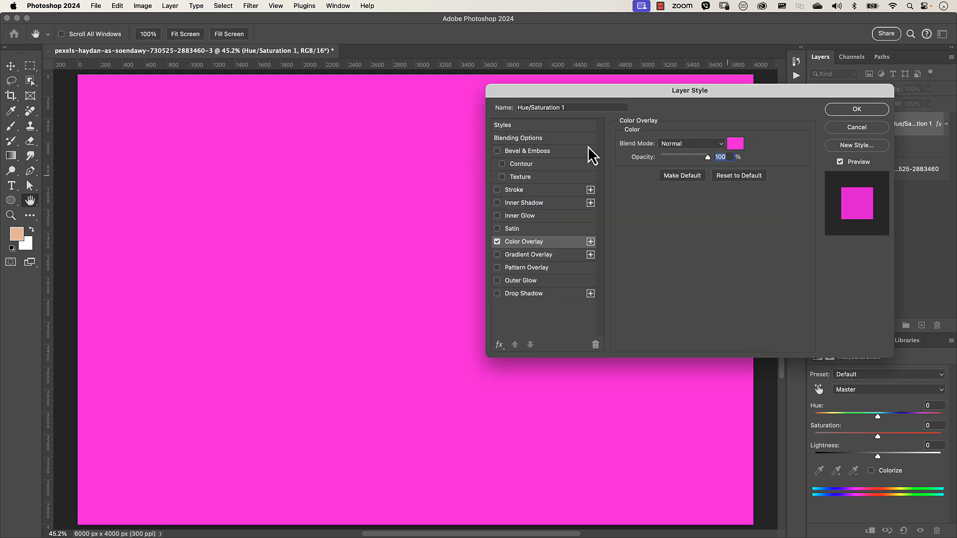
# - In Blending Options, split the Underlying Layer black slider to 88/133 and apply the style
pyautogui.click(541, 142)
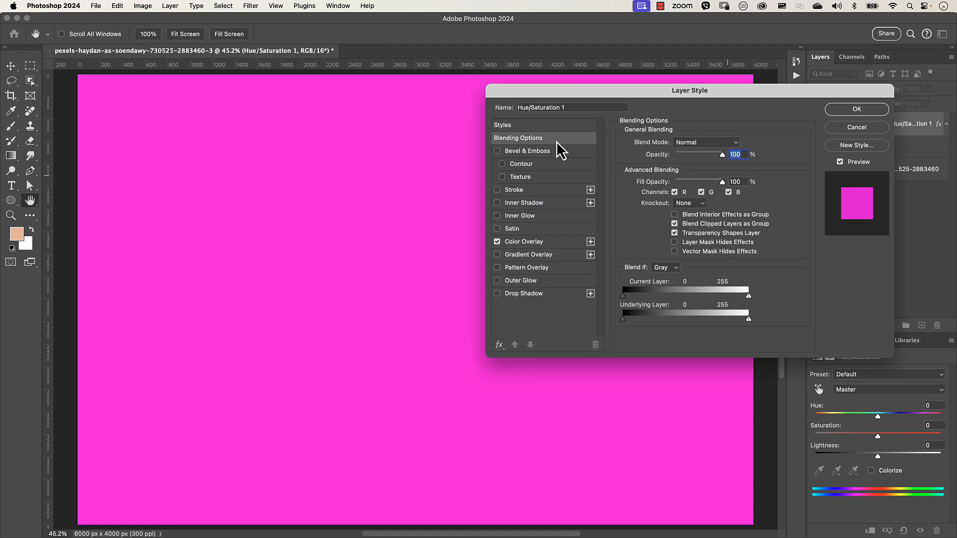
pyautogui.moveTo(674, 94); pyautogui.dragTo(579, 38)
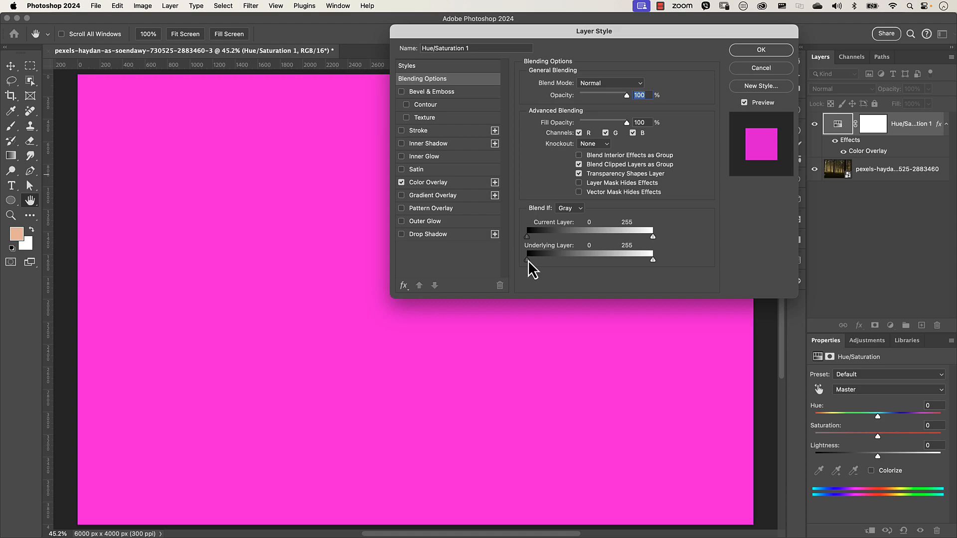
pyautogui.moveTo(528, 260); pyautogui.dragTo(573, 261)
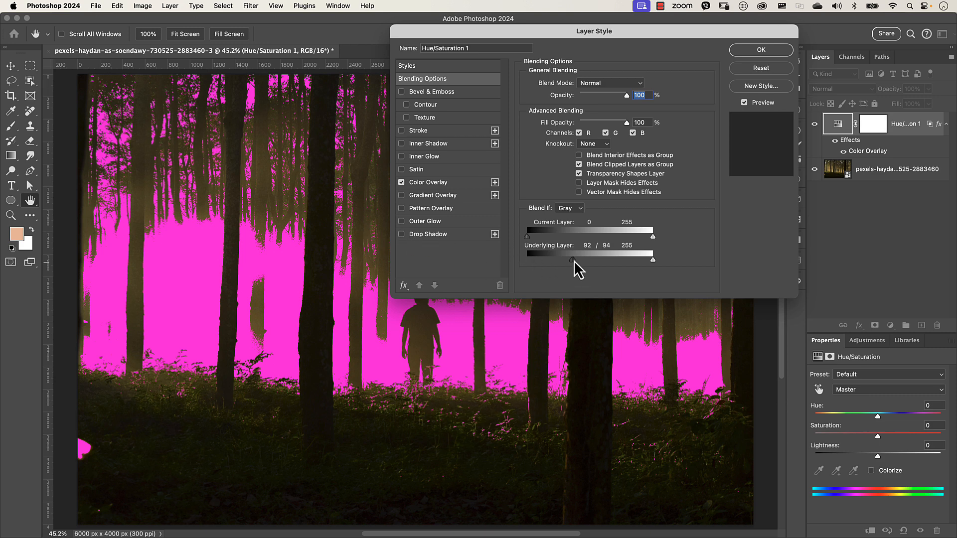
pyautogui.moveTo(574, 260); pyautogui.dragTo(593, 261)
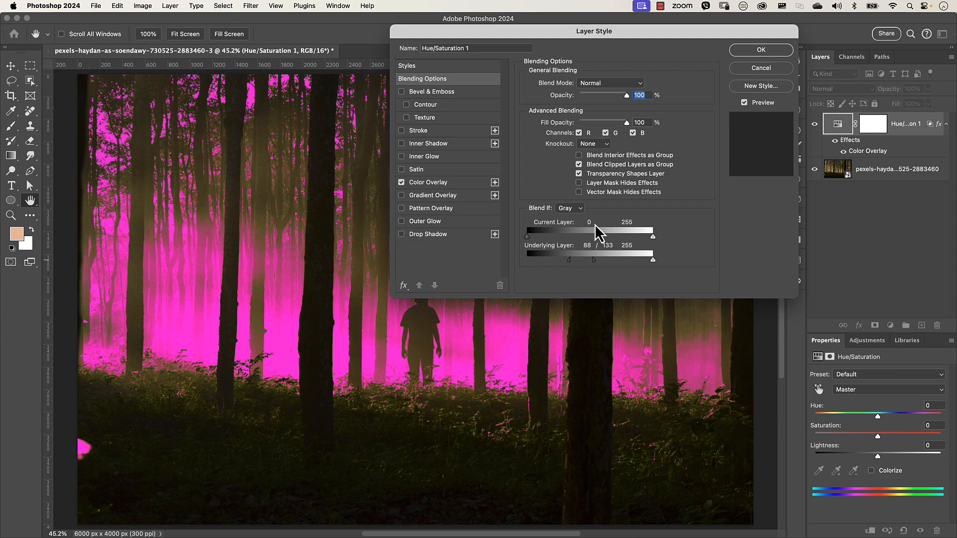
pyautogui.click(763, 52)
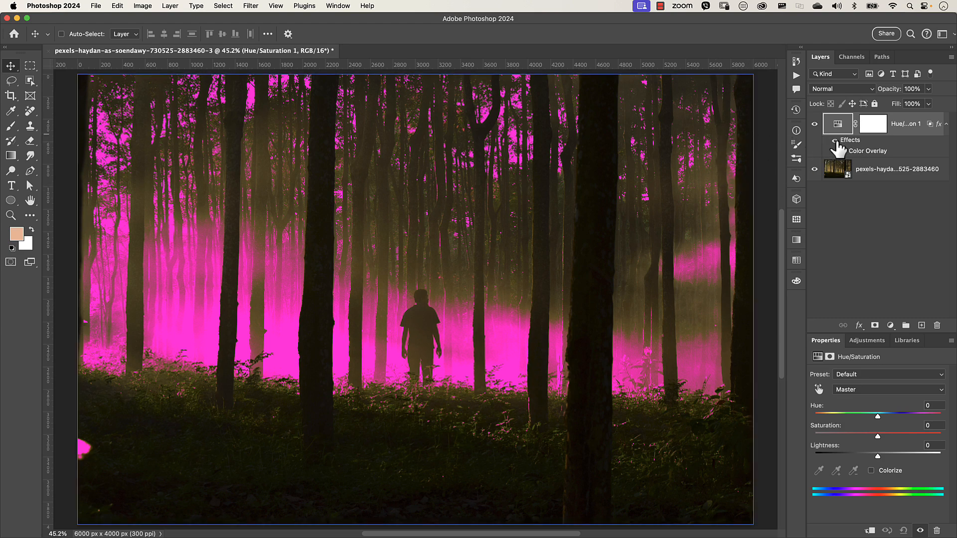
# - Hide the Color Overlay effect and set the Hue/Saturation hue to -26
pyautogui.click(835, 141)
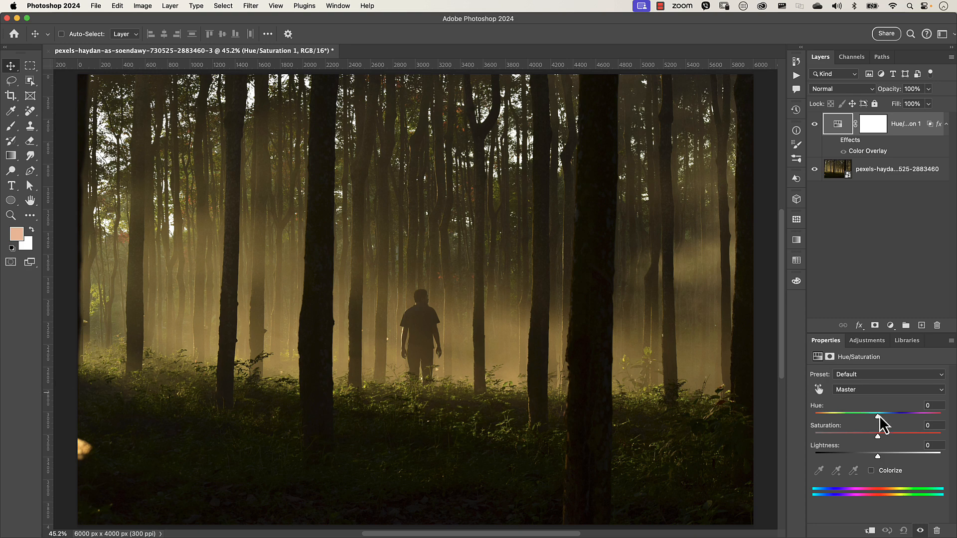
pyautogui.moveTo(880, 418)
pyautogui.mouseDown()
pyautogui.moveTo(842, 419)
pyautogui.moveTo(911, 416)
pyautogui.moveTo(842, 418)
pyautogui.moveTo(862, 418)
pyautogui.mouseUp()
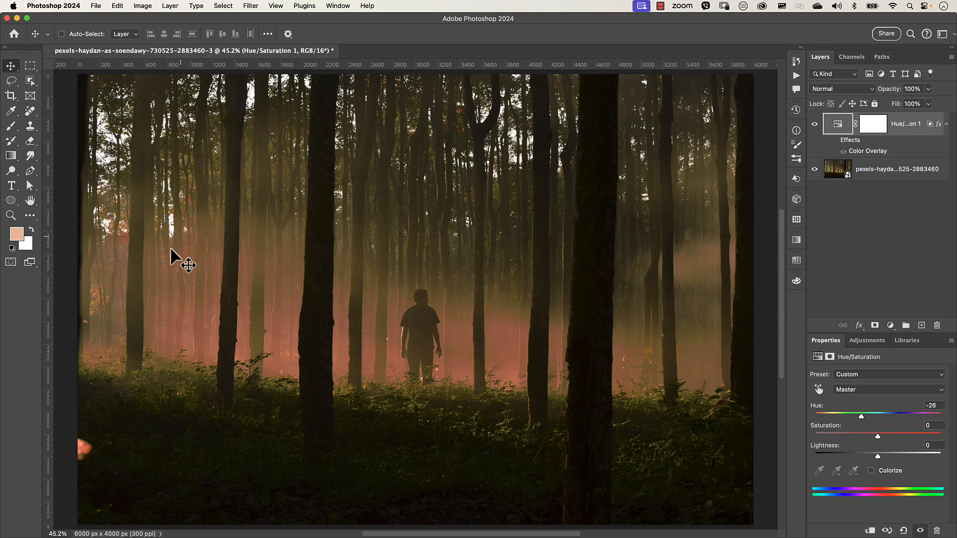
# - Reopen the adjustment layer's blending options, move the split Underlying Layer black slider to 17/70, and apply
pyautogui.doubleClick(924, 149)
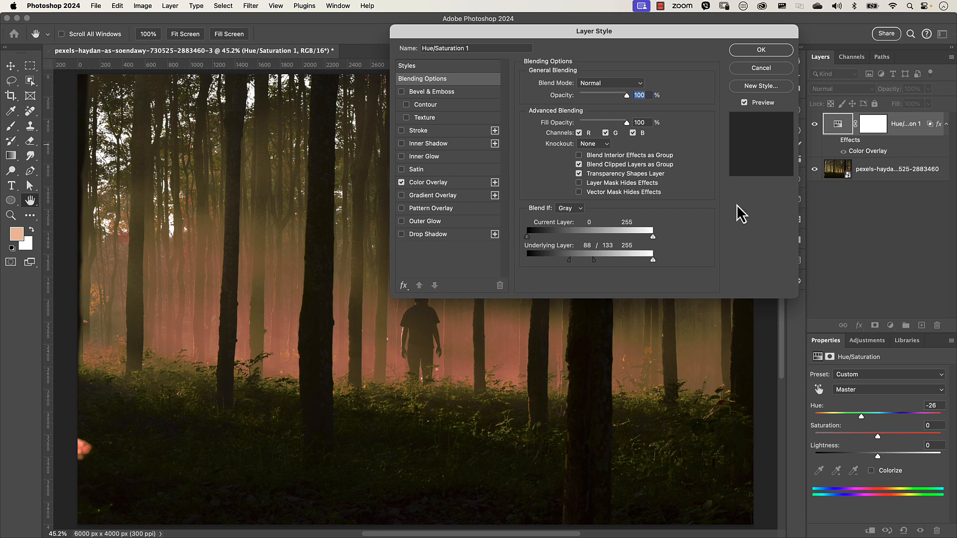
pyautogui.moveTo(570, 260); pyautogui.dragTo(535, 259)
pyautogui.moveTo(606, 269); pyautogui.dragTo(563, 272)
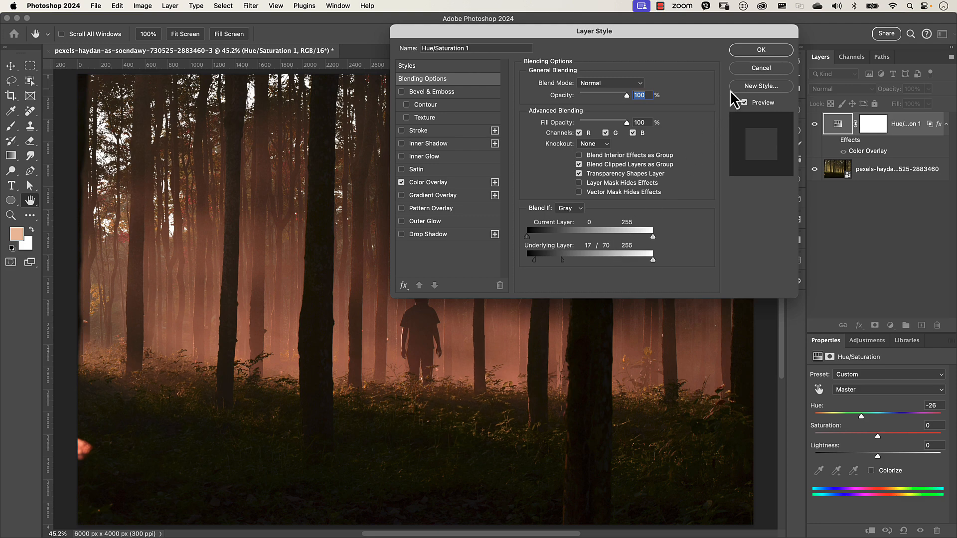
pyautogui.click(761, 50)
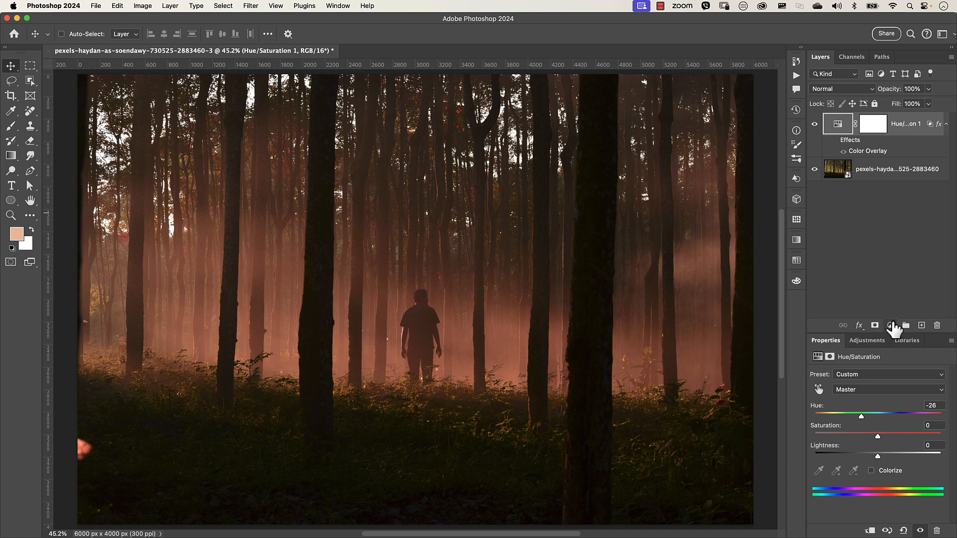
# - Add a Curves adjustment layer above the Hue/Saturation layer and enable a magenta Color Overlay in its layer style
pyautogui.click(890, 325)
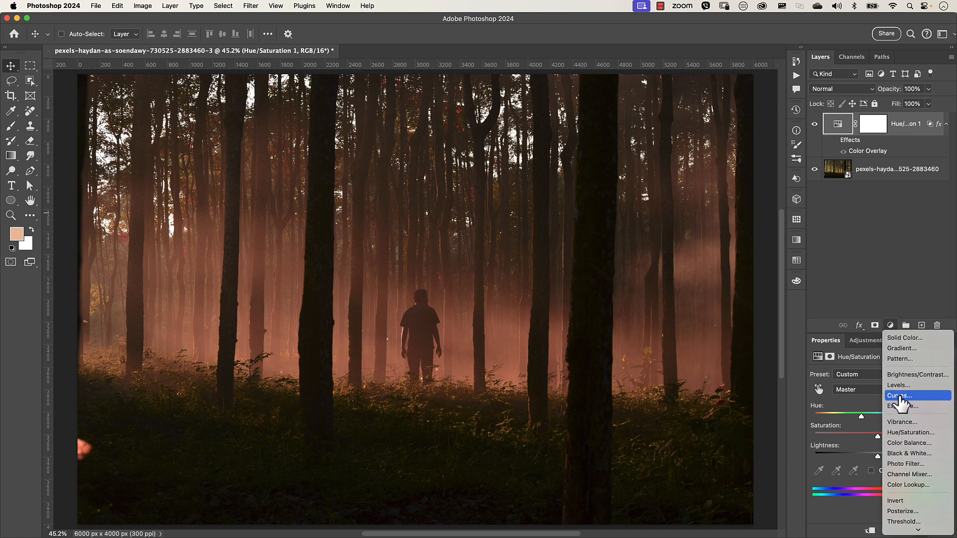
pyautogui.click(900, 396)
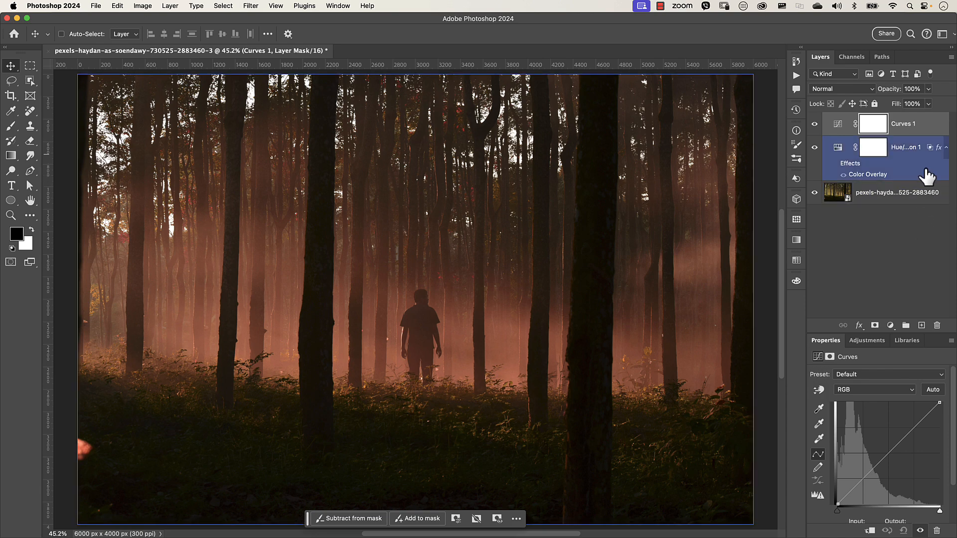
pyautogui.doubleClick(930, 133)
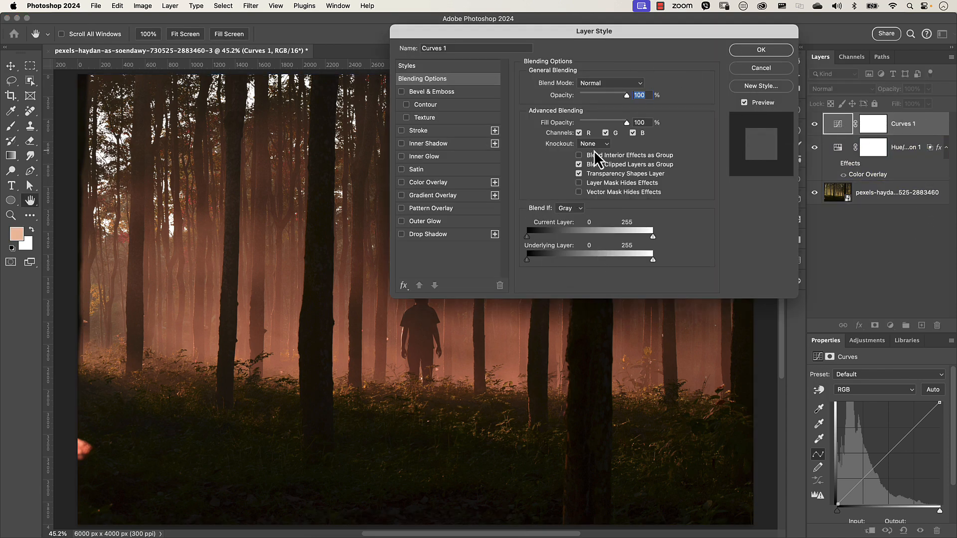
pyautogui.moveTo(591, 32); pyautogui.dragTo(697, 62)
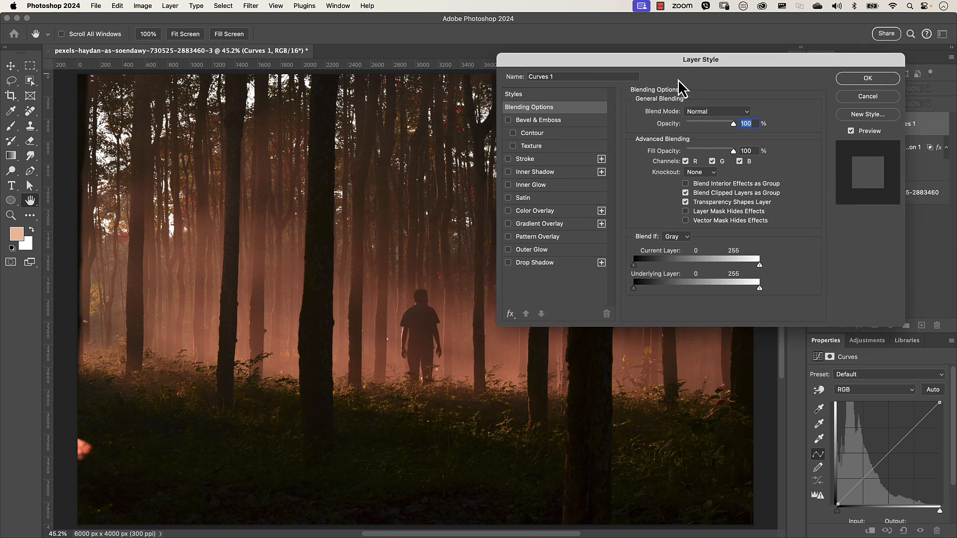
pyautogui.click(539, 212)
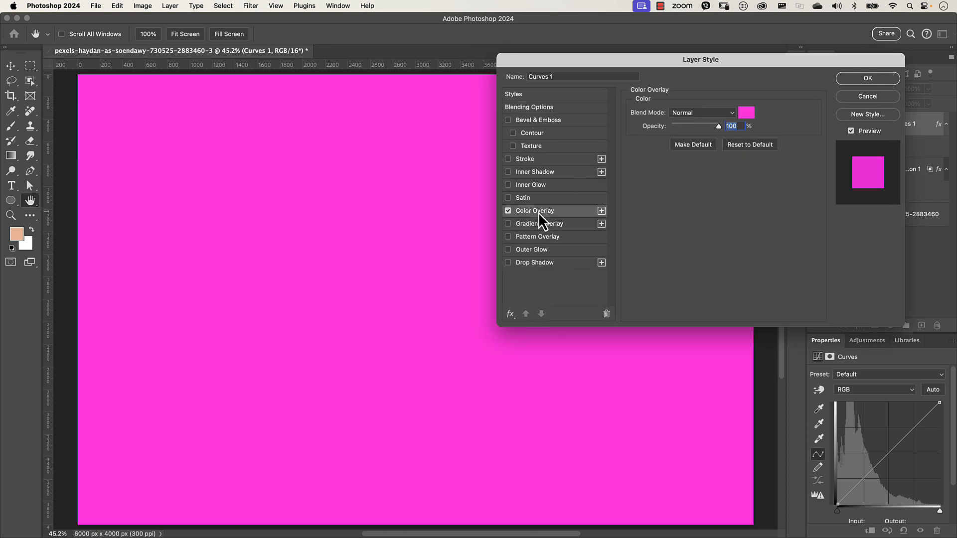
# - In Blending Options, move the Underlying Layer white slider down, split it to 21/58, and apply the style
pyautogui.click(537, 109)
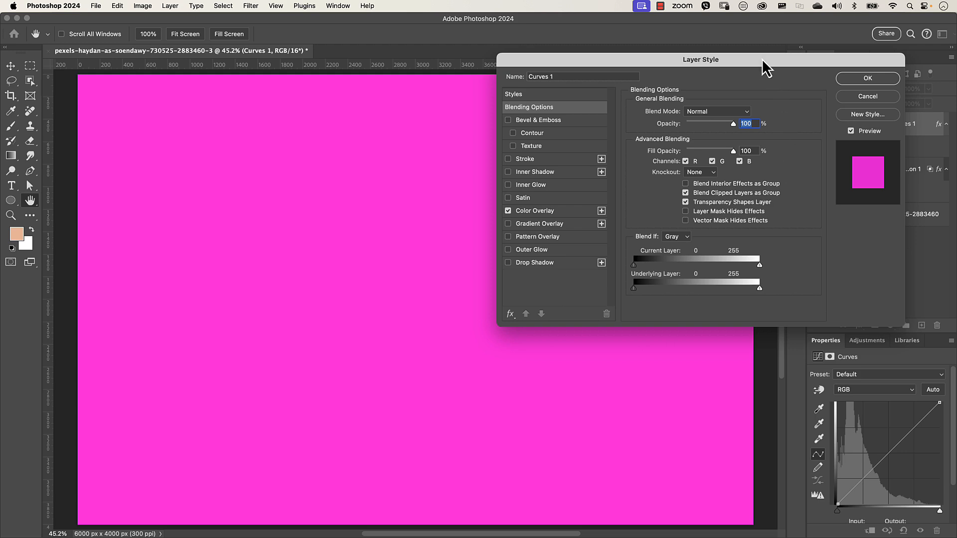
pyautogui.moveTo(762, 60); pyautogui.dragTo(677, 62)
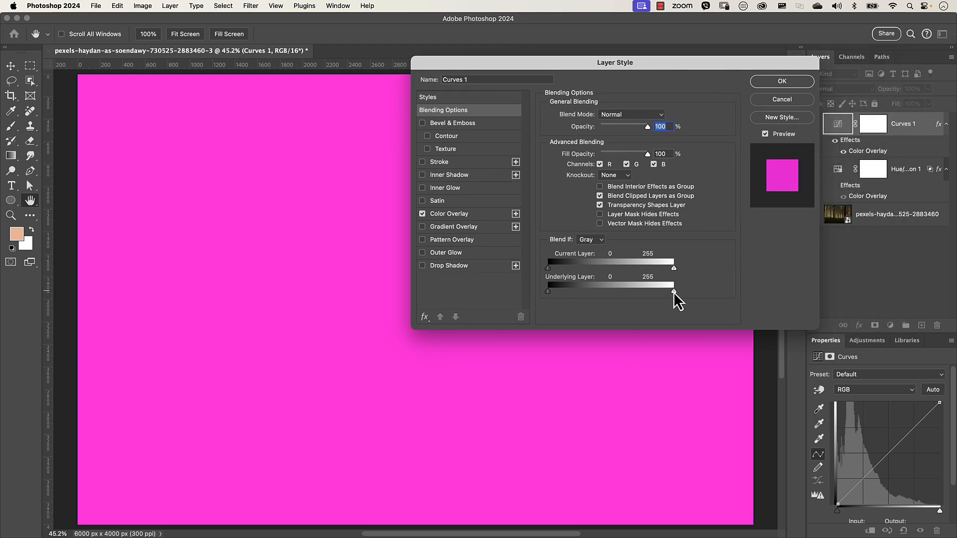
pyautogui.moveTo(673, 293); pyautogui.dragTo(571, 294)
pyautogui.moveTo(619, 64); pyautogui.dragTo(713, 37)
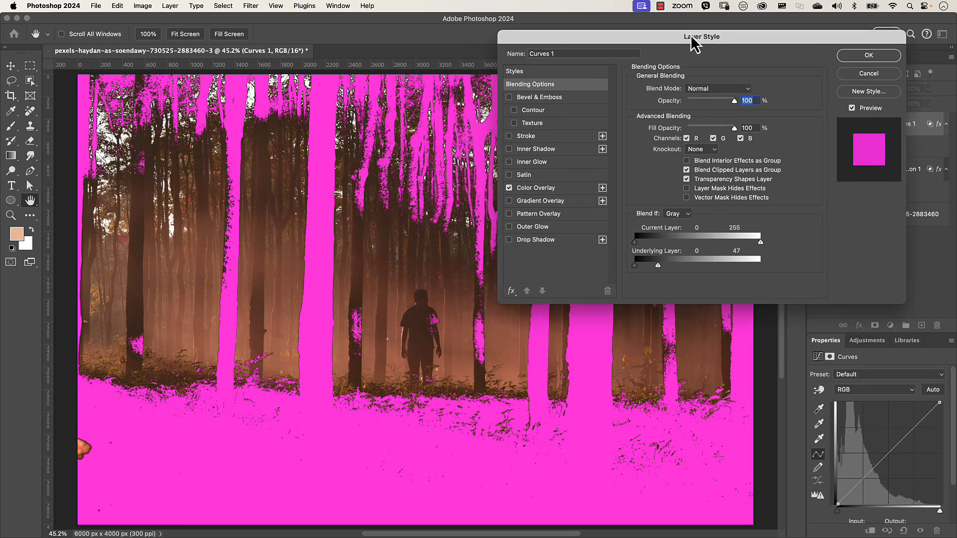
pyautogui.moveTo(664, 266)
pyautogui.mouseDown()
pyautogui.moveTo(655, 269)
pyautogui.moveTo(670, 266)
pyautogui.mouseUp()
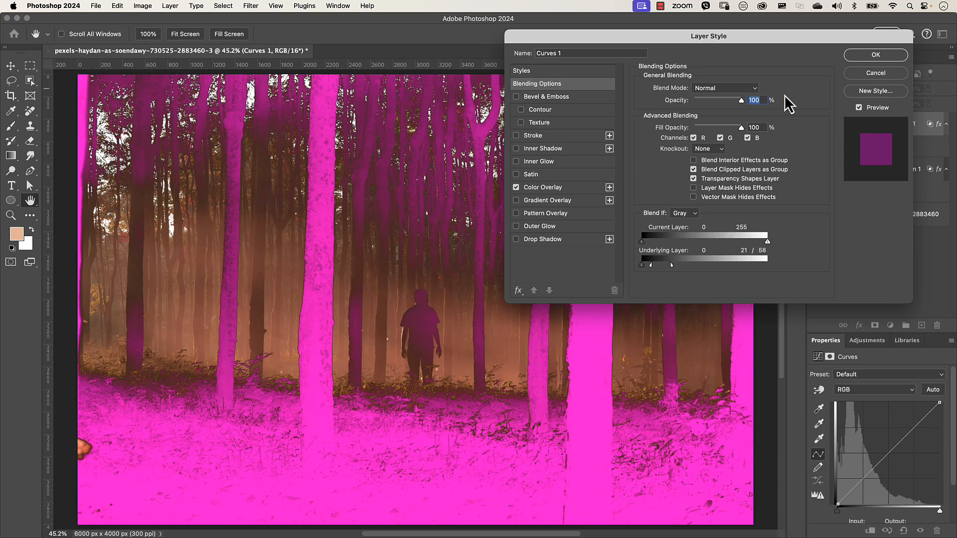
pyautogui.click(875, 56)
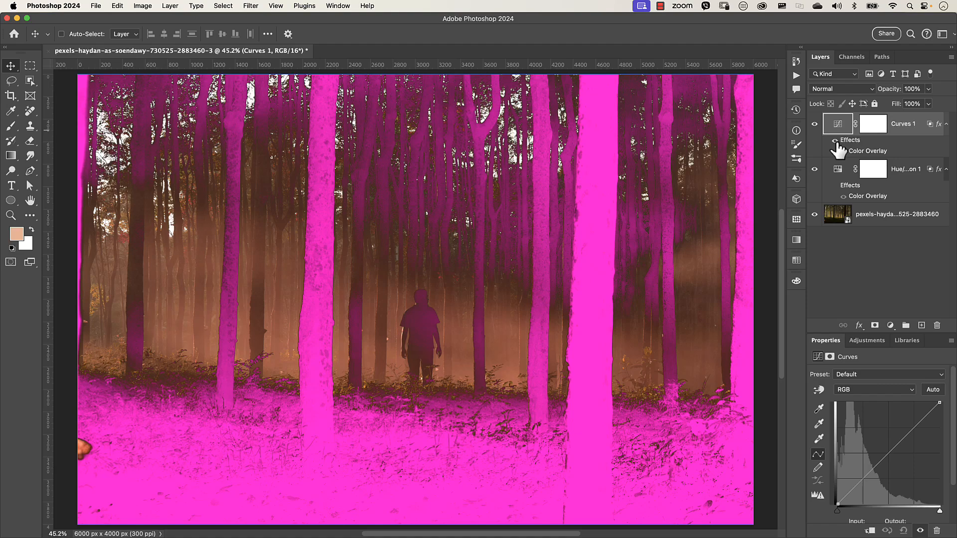
# - Hide the Curves layer's Color Overlay effect and reshape the RGB curve by moving its points
pyautogui.click(835, 141)
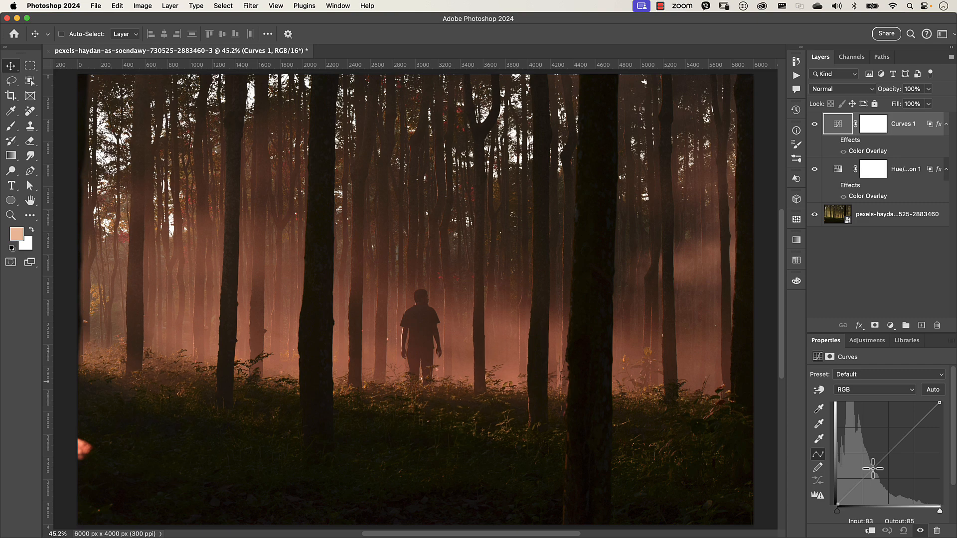
pyautogui.moveTo(873, 469); pyautogui.dragTo(864, 456)
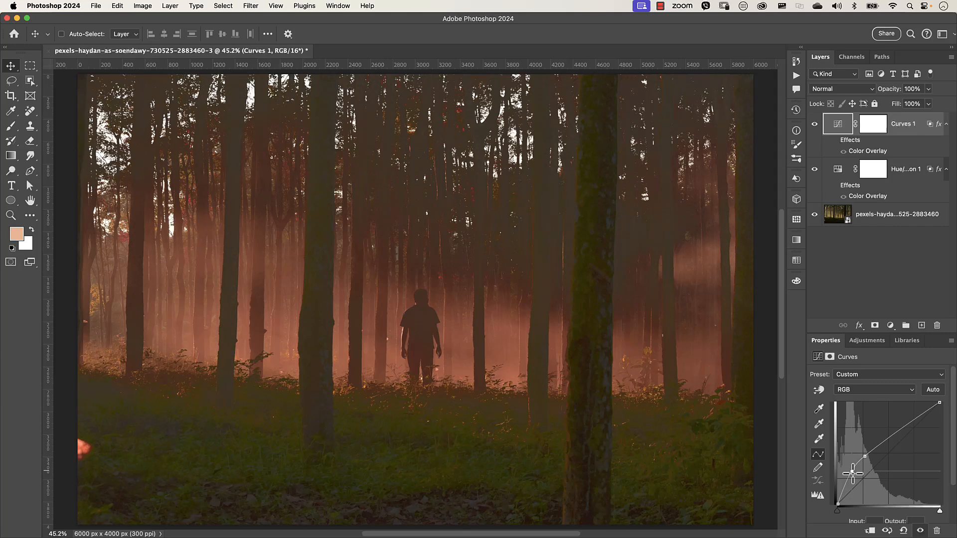
pyautogui.moveTo(853, 473); pyautogui.dragTo(872, 457)
pyautogui.moveTo(888, 449); pyautogui.dragTo(853, 471)
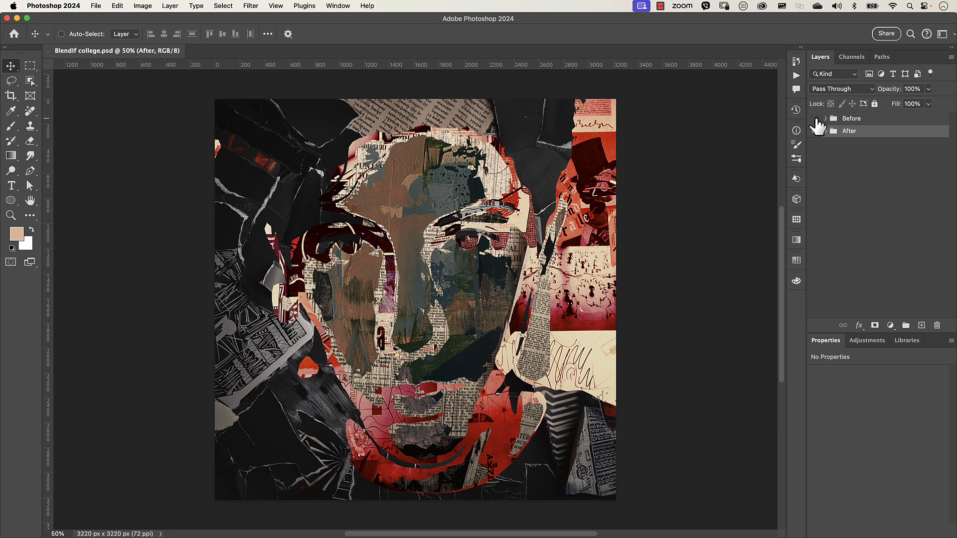
# - In the collage document, toggle the Before group to compare, then set the After group's Levels 1 input levels to 38, 1.25 and 222
pyautogui.click(814, 119)
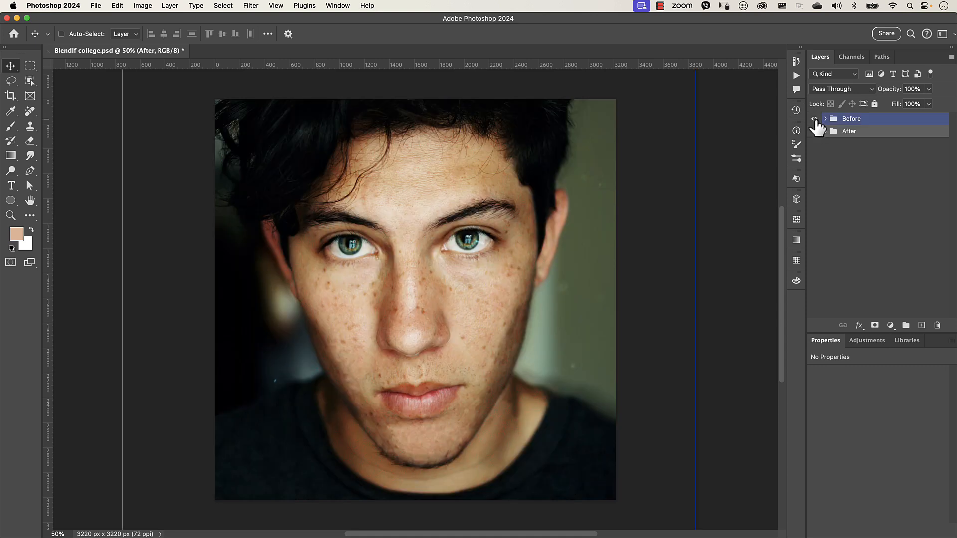
pyautogui.click(815, 119)
pyautogui.click(826, 131)
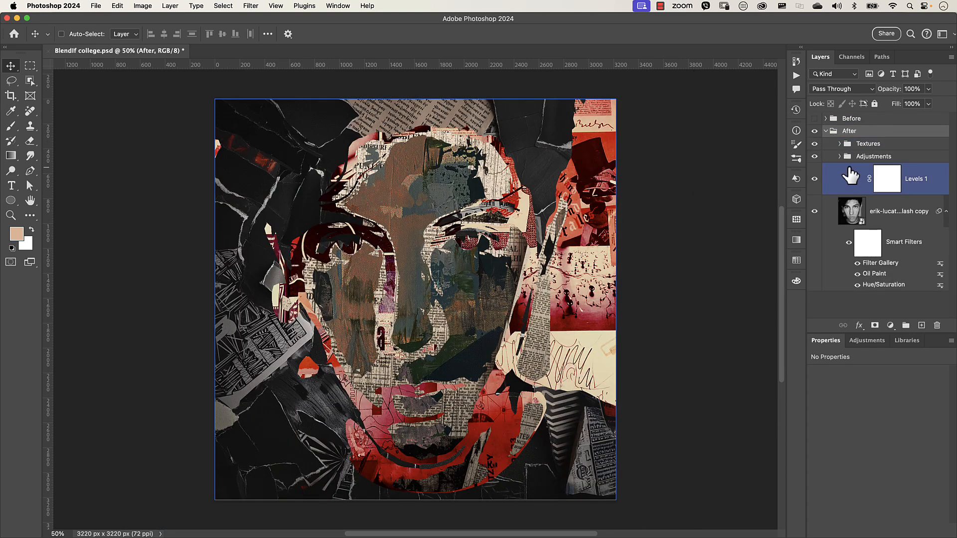
pyautogui.click(854, 178)
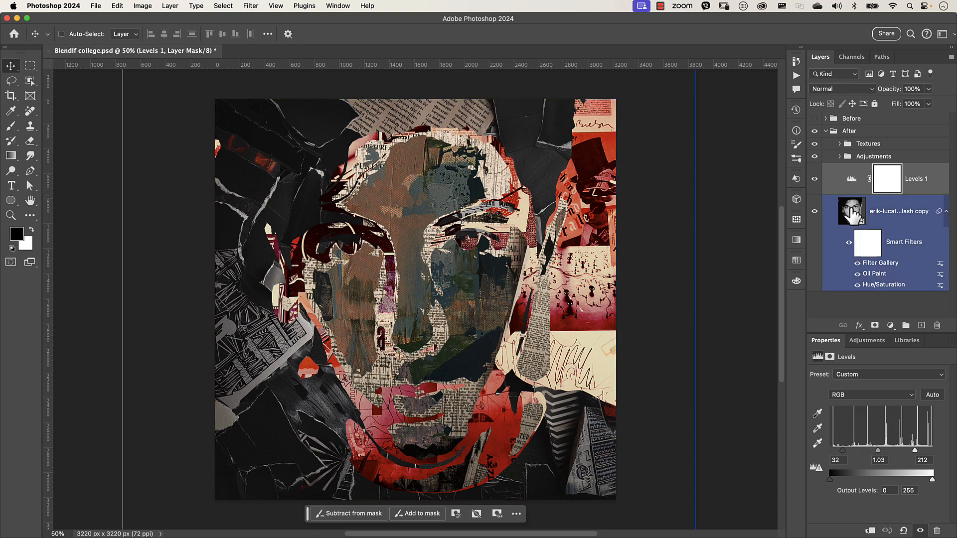
pyautogui.moveTo(877, 449)
pyautogui.mouseDown()
pyautogui.moveTo(894, 450)
pyautogui.moveTo(855, 450)
pyautogui.mouseUp()
pyautogui.moveTo(914, 451); pyautogui.dragTo(918, 451)
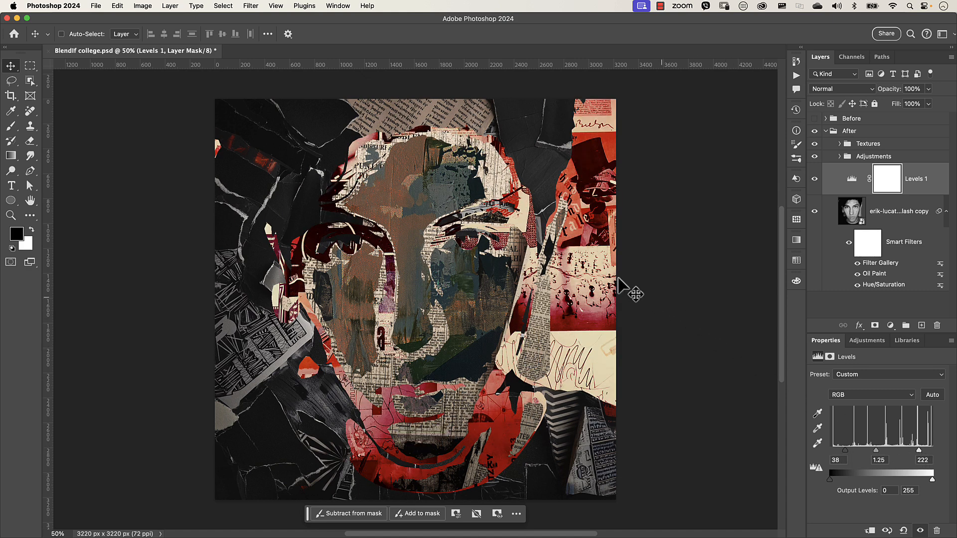
# - Expand the Textures group and open the vojtech texture layer's blending options to examine its Blue Blend If sliders
pyautogui.click(839, 144)
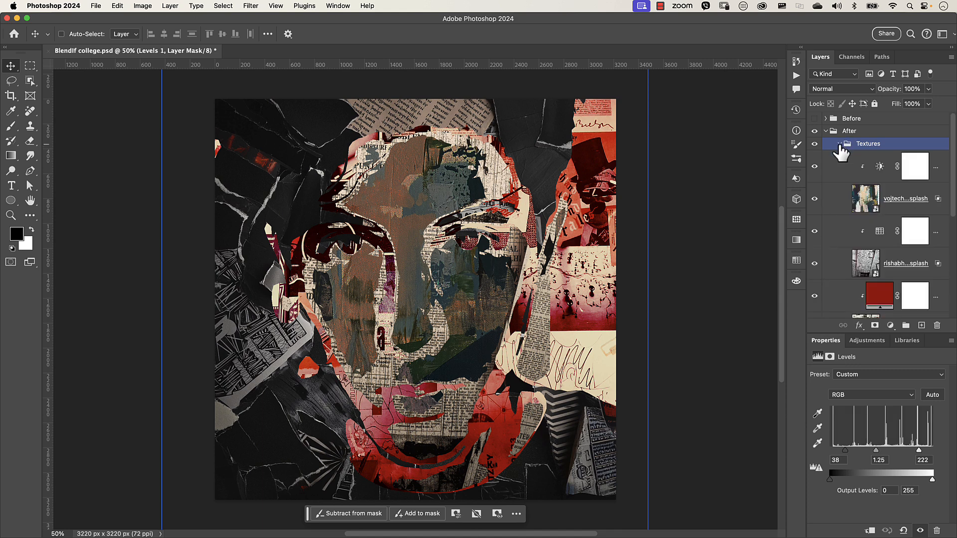
pyautogui.doubleClick(910, 213)
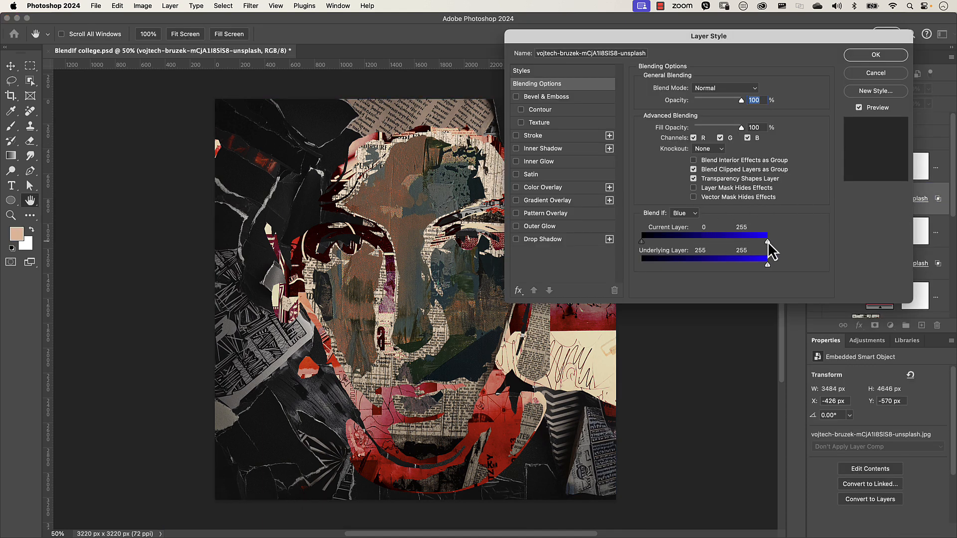
pyautogui.moveTo(768, 242); pyautogui.dragTo(771, 266)
pyautogui.click(865, 75)
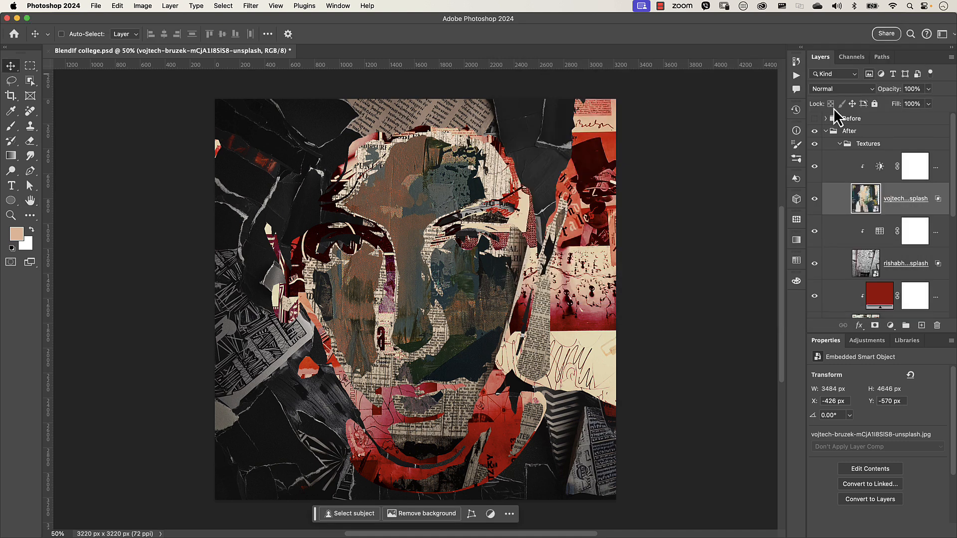